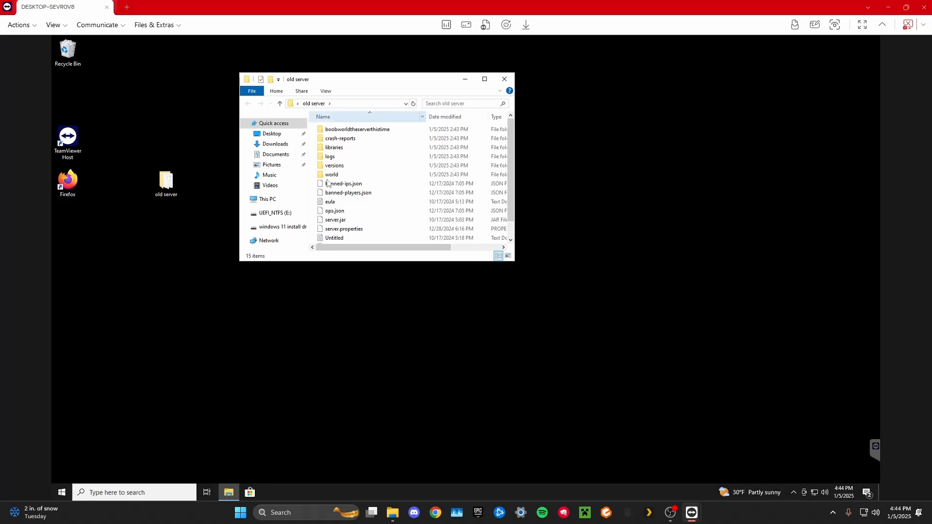
Enlarge the old server folder window until all its files fit, and reposition it on the desktop.
scroll(369, 201, "down", 1)
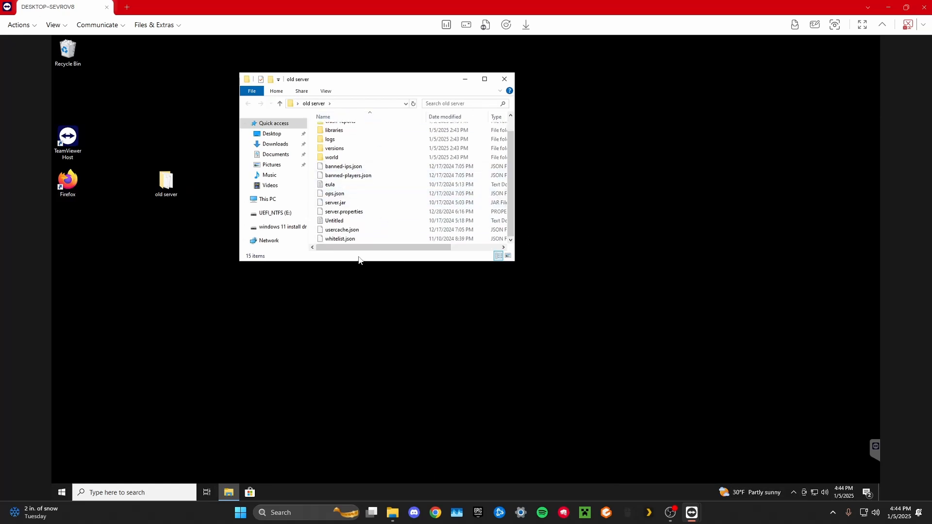
left_click_drag(364, 262, 366, 380)
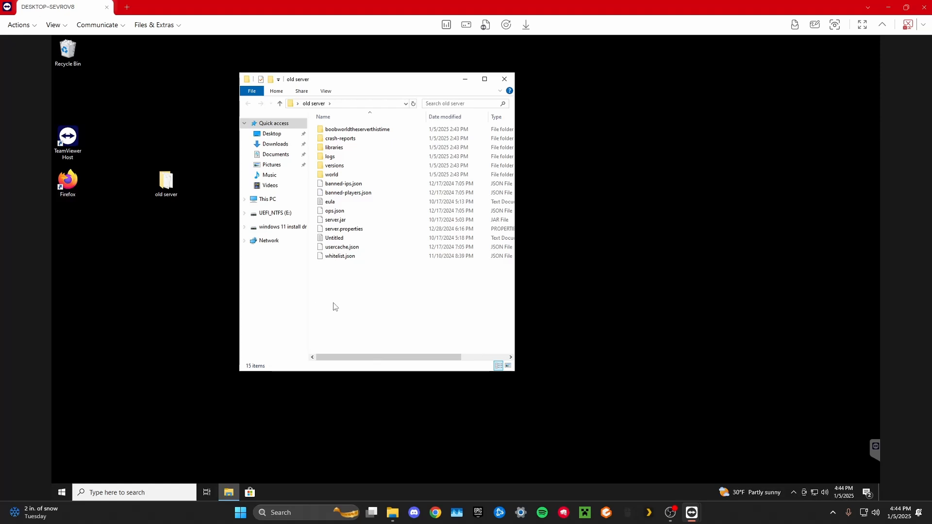
left_click_drag(365, 85, 325, 75)
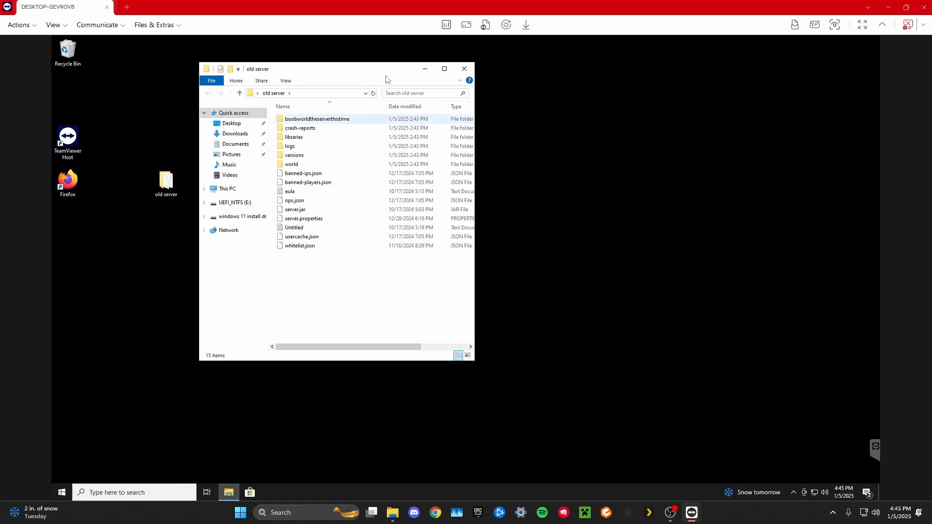
Open Firefox on the remote desktop and search the web for "java oracle".
double_click(70, 181)
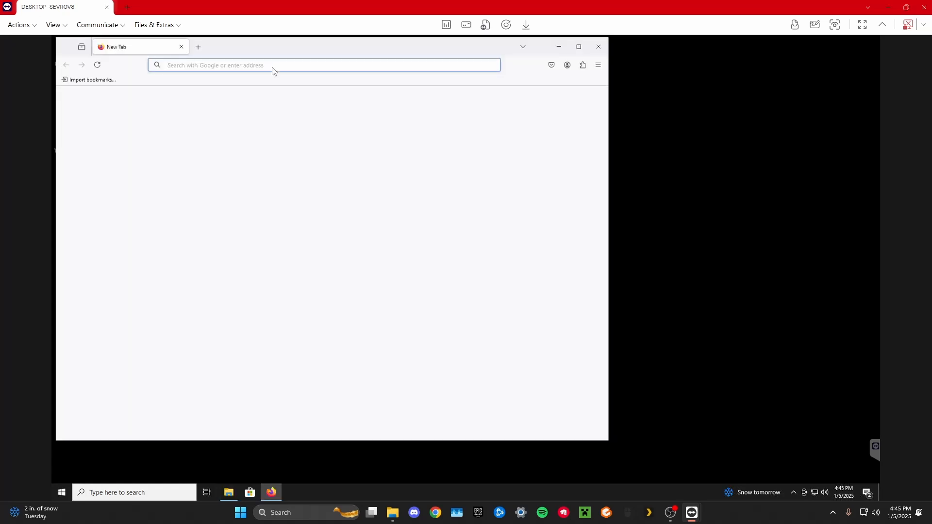
left_click(273, 68)
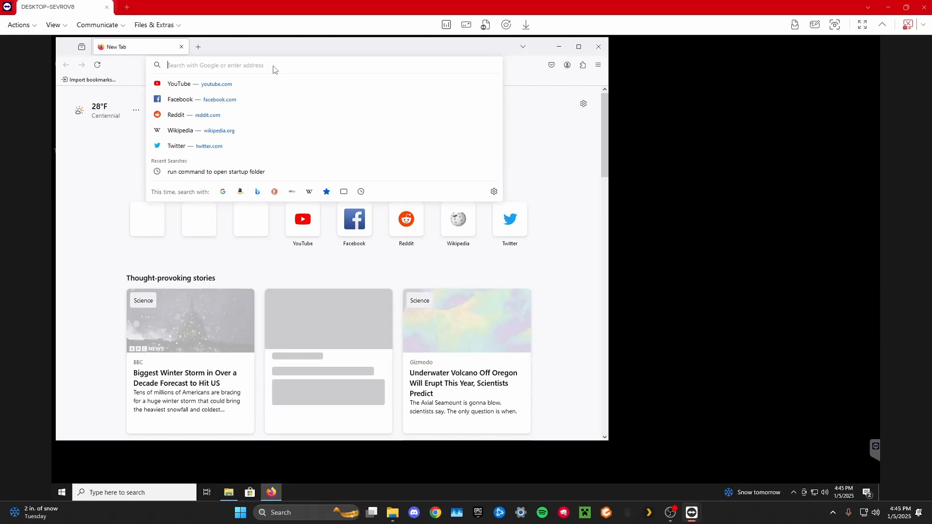
type("java")
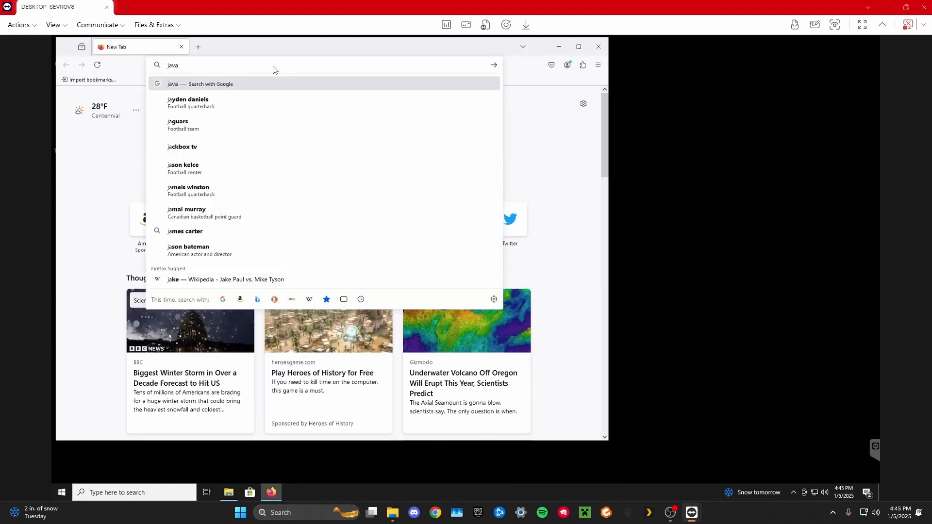
type(" oracle")
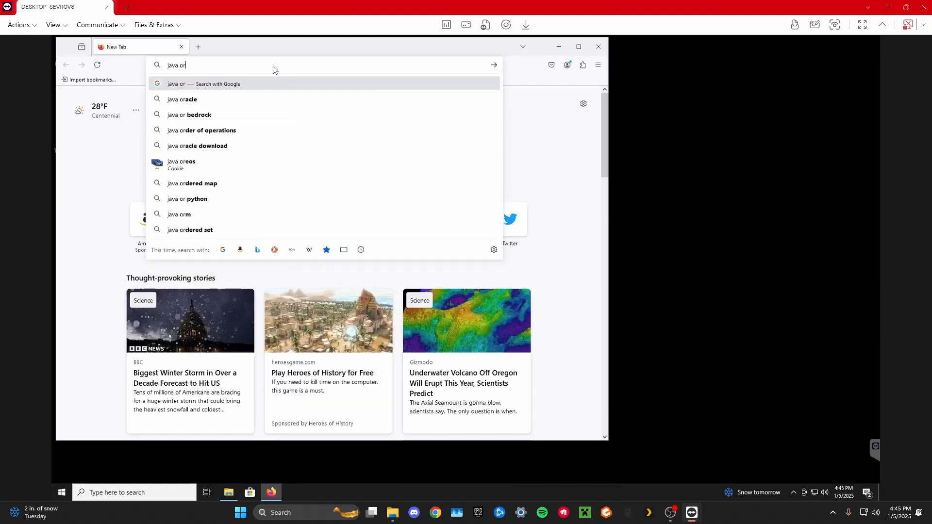
key("Return")
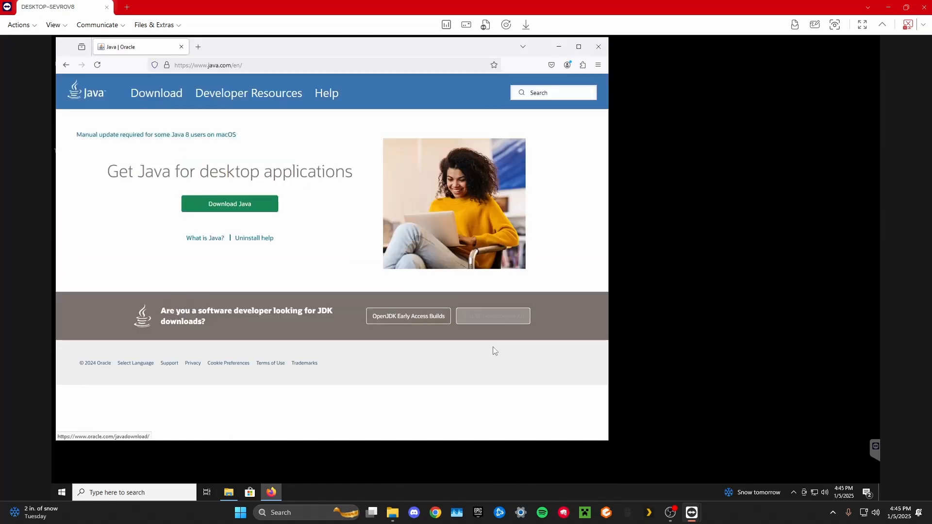
Download the JDK 23 x64 Installer for Windows, jdk-23_windows-x64_bin.exe, from Oracle's Java Downloads page.
left_click(505, 322)
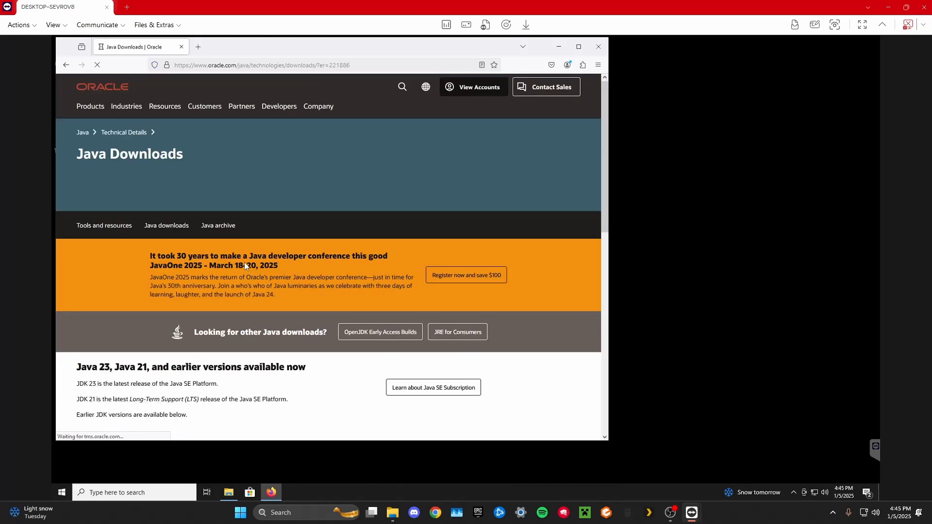
scroll(226, 248, "down", 3)
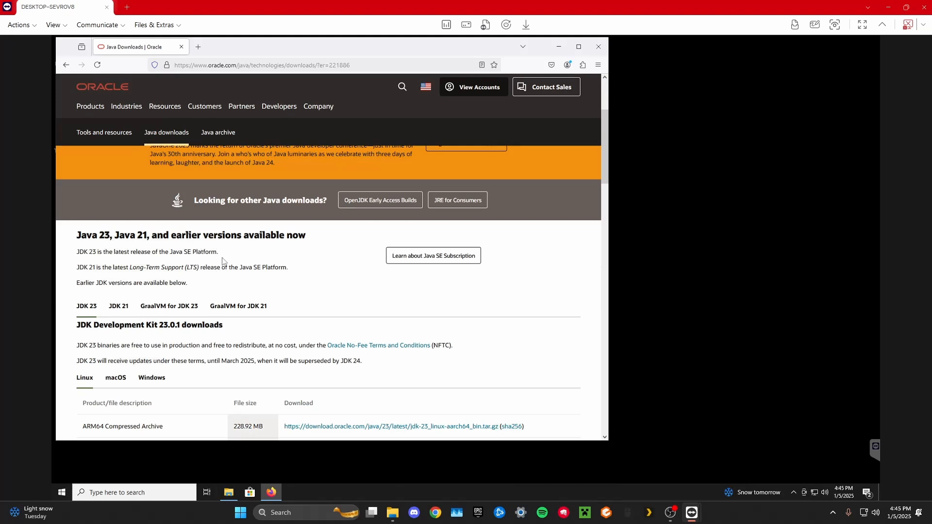
scroll(223, 262, "down", 3)
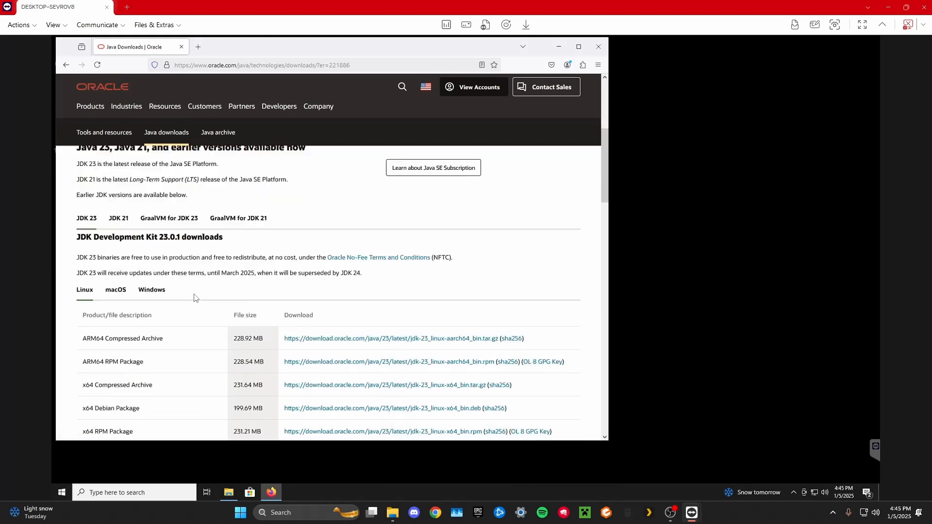
left_click(157, 246)
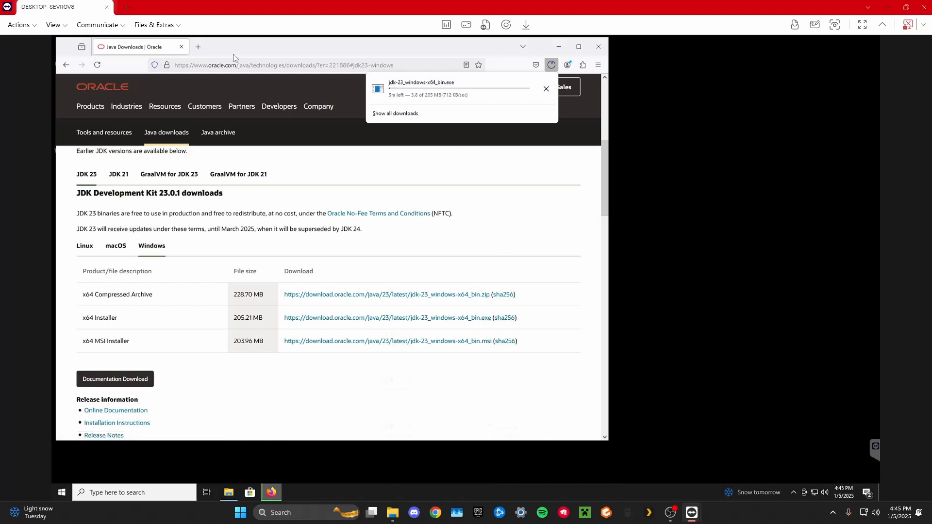
Search the web for "minecraft server files" in a new browser tab.
left_click(199, 48)
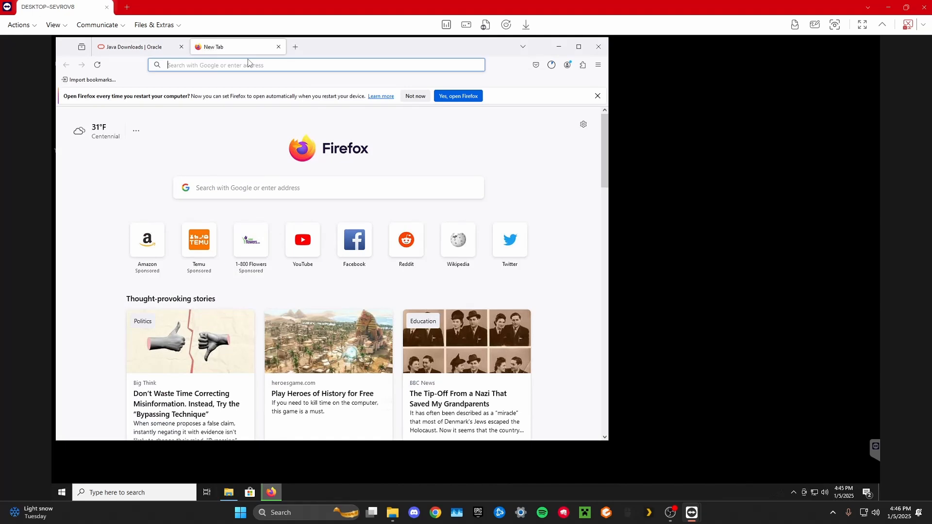
type("minecr")
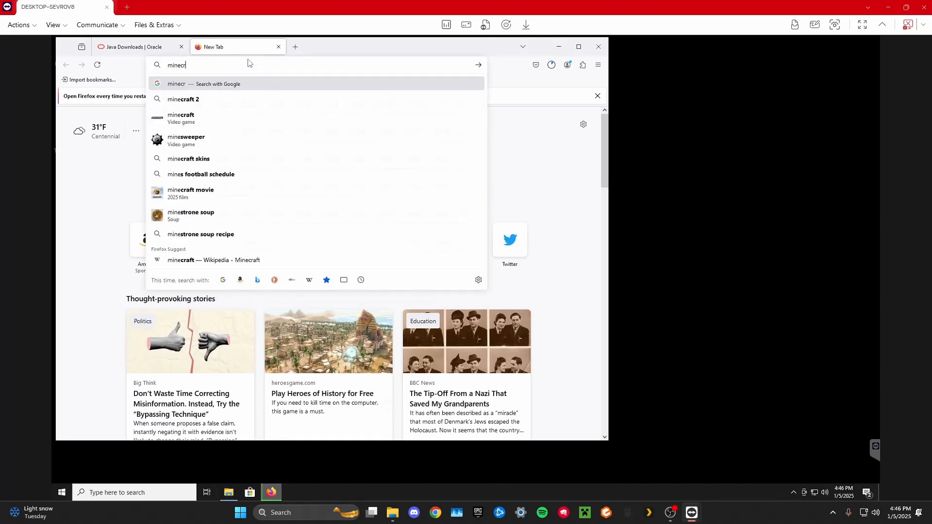
type("aft serve")
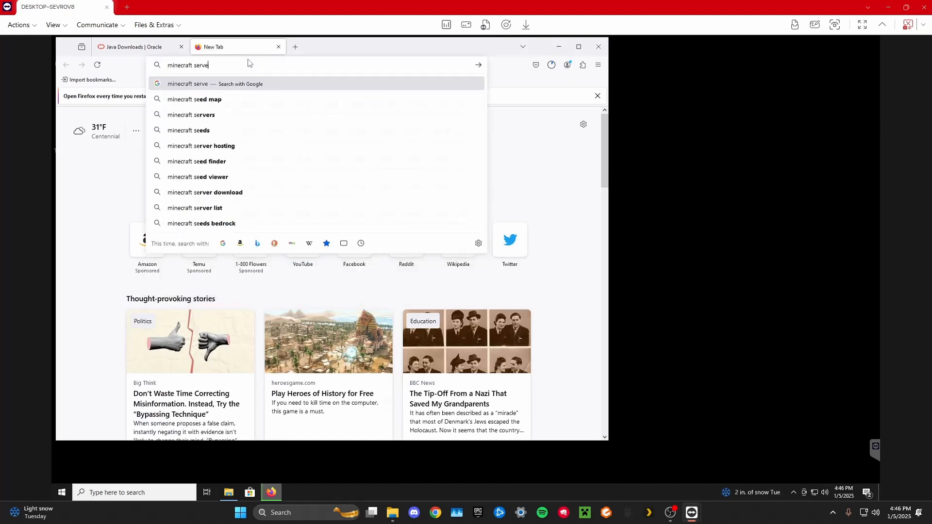
type("r files")
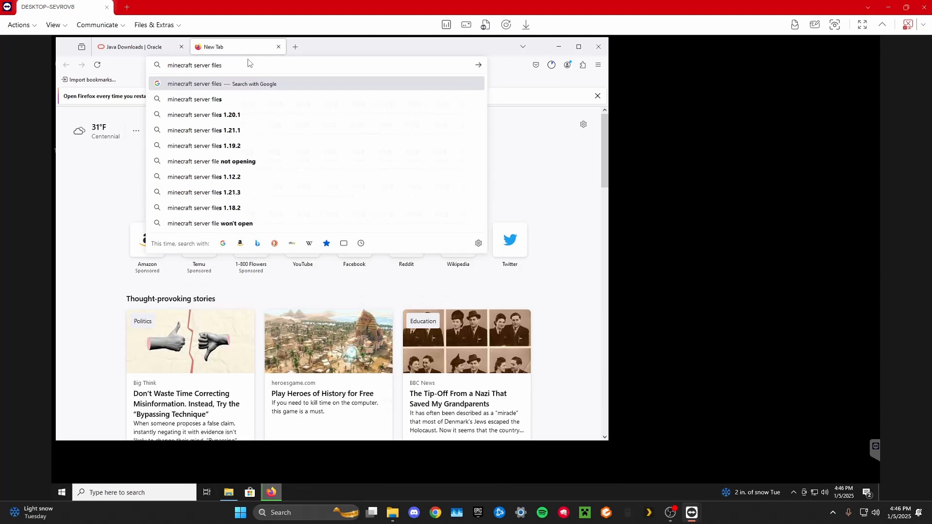
key("Return")
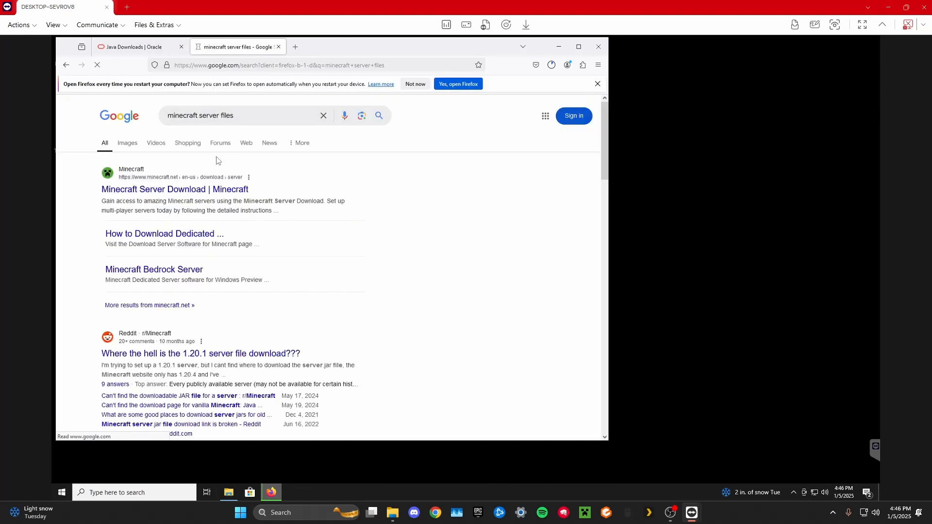
Download minecraft_server.1.21.4.jar from the official Minecraft Server Download page and show the list of downloads.
left_click(190, 195)
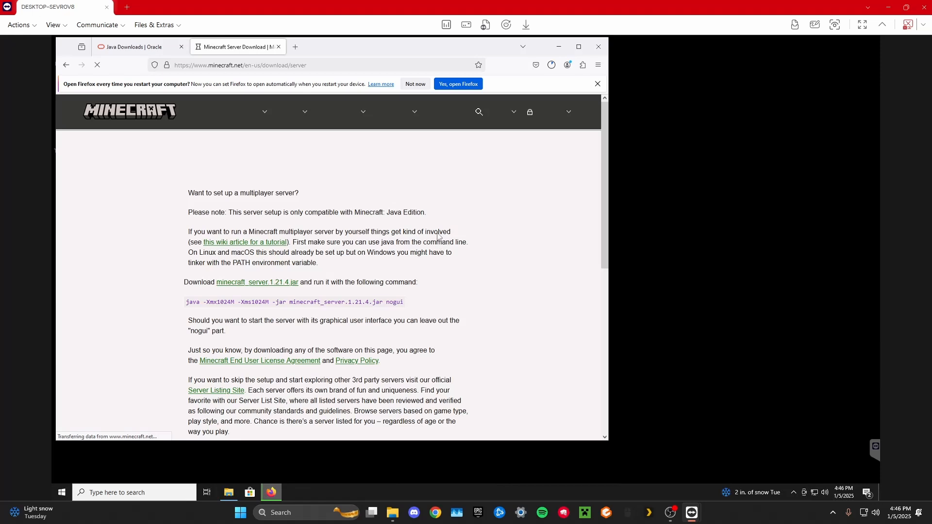
scroll(438, 236, "down", 3)
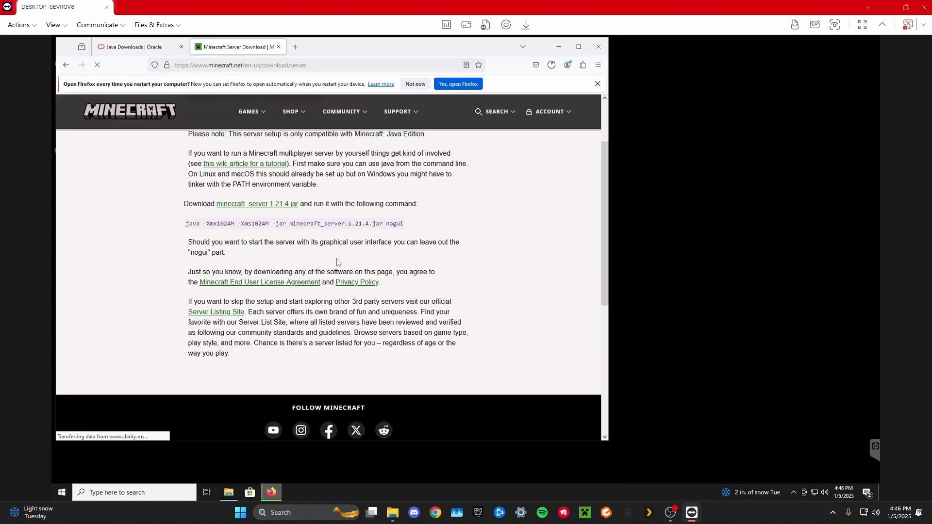
left_click(288, 204)
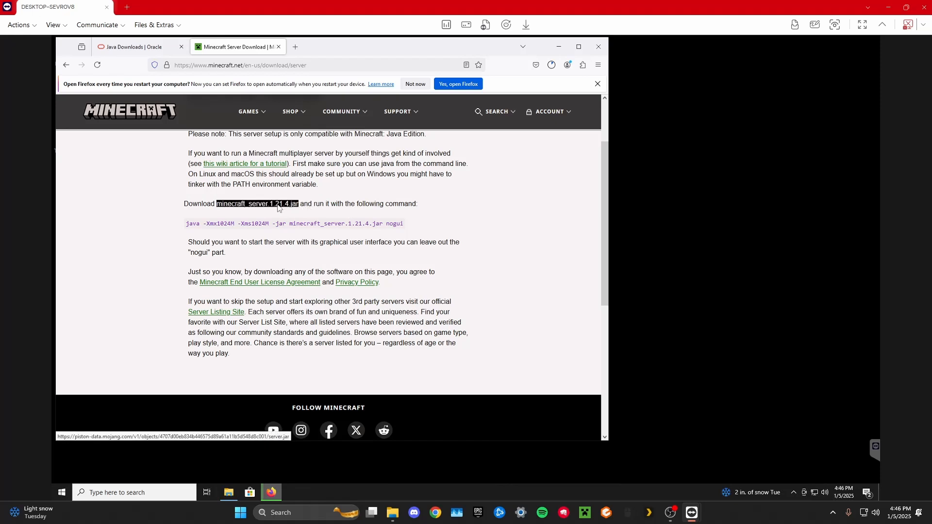
left_click(552, 66)
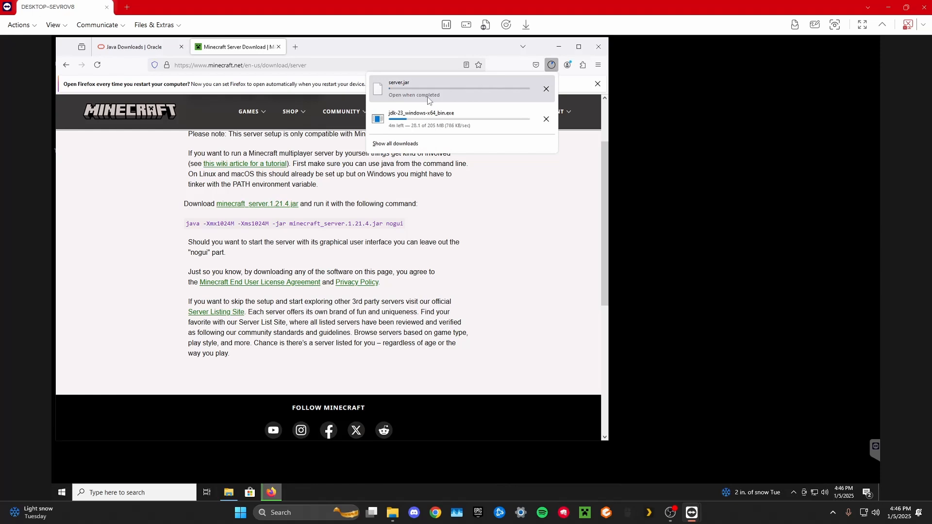
left_click(671, 512)
left_click(857, 326)
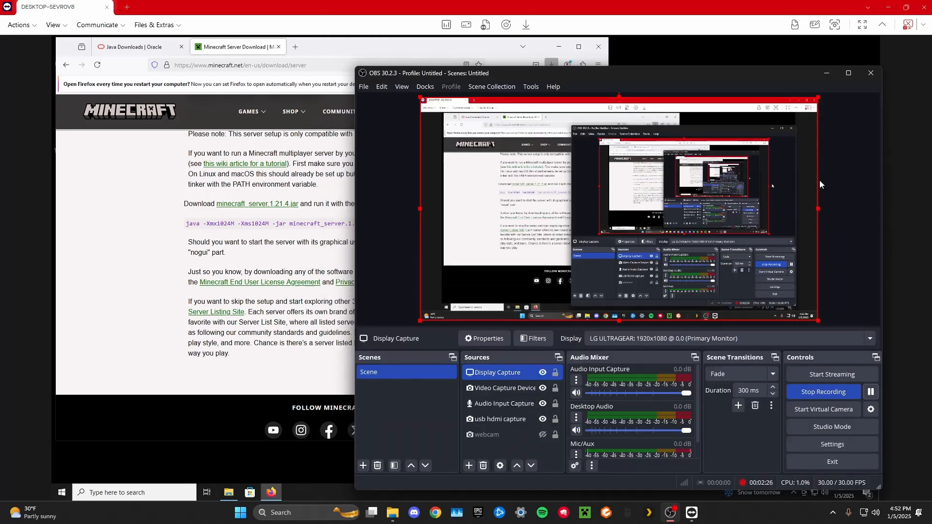
left_click(827, 73)
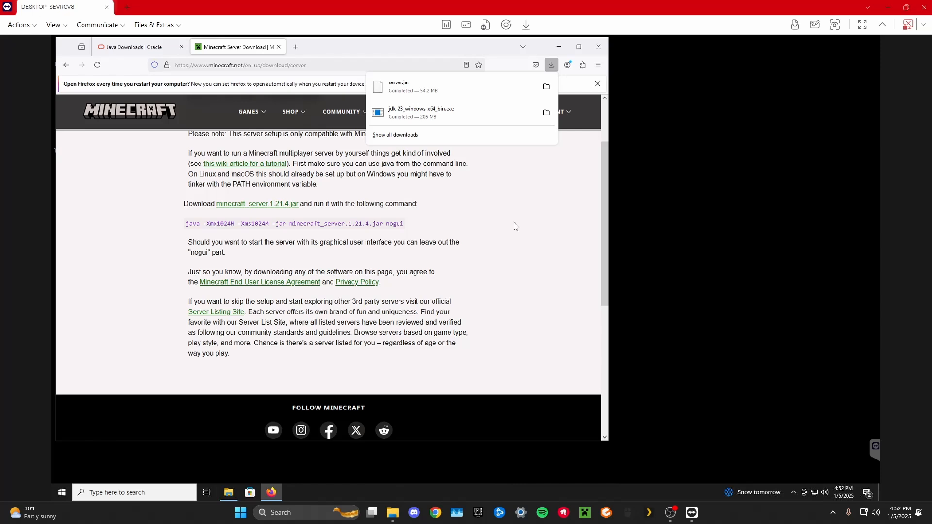
Check the browser's download list, show the Downloads folder in File Explorer, and close Firefox.
left_click(579, 241)
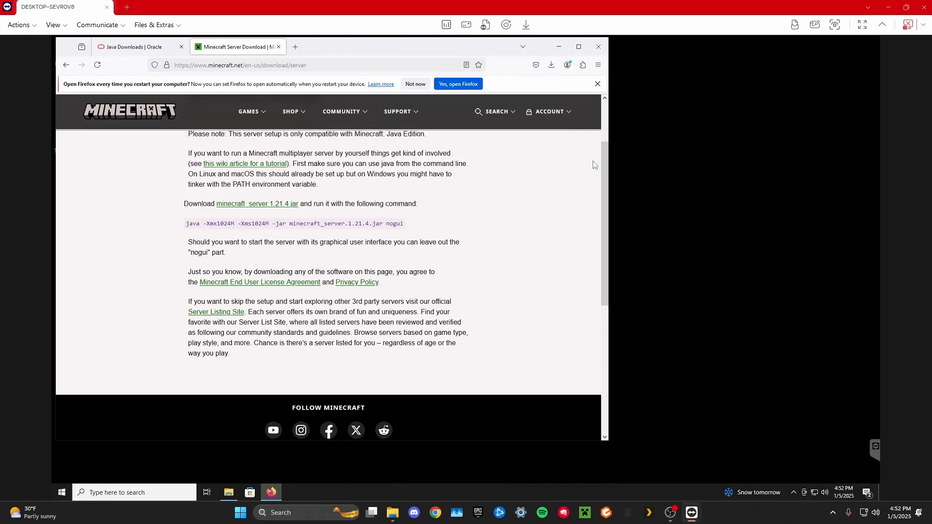
left_click(552, 64)
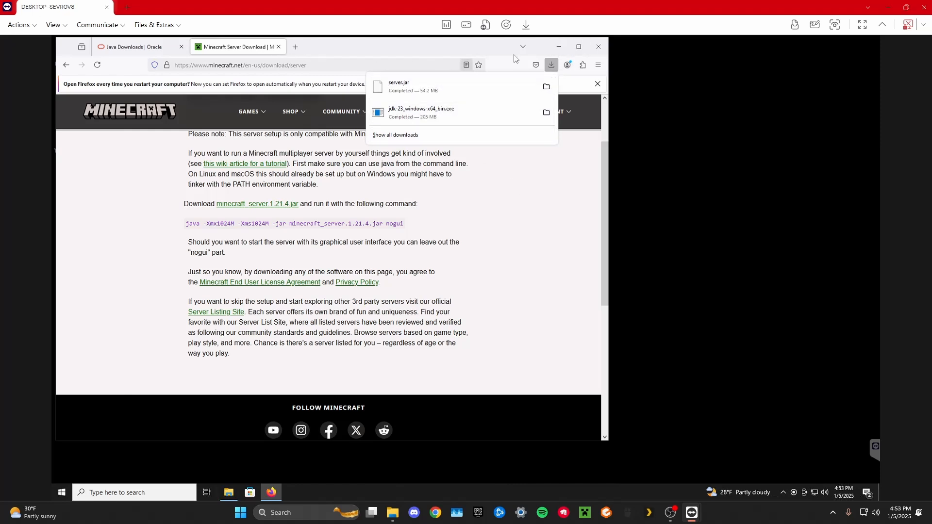
left_click(558, 48)
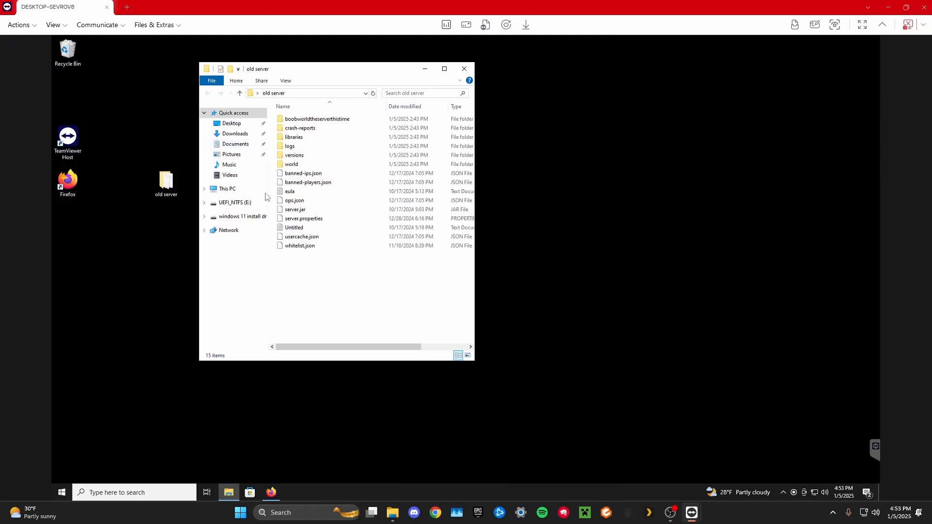
left_click(237, 133)
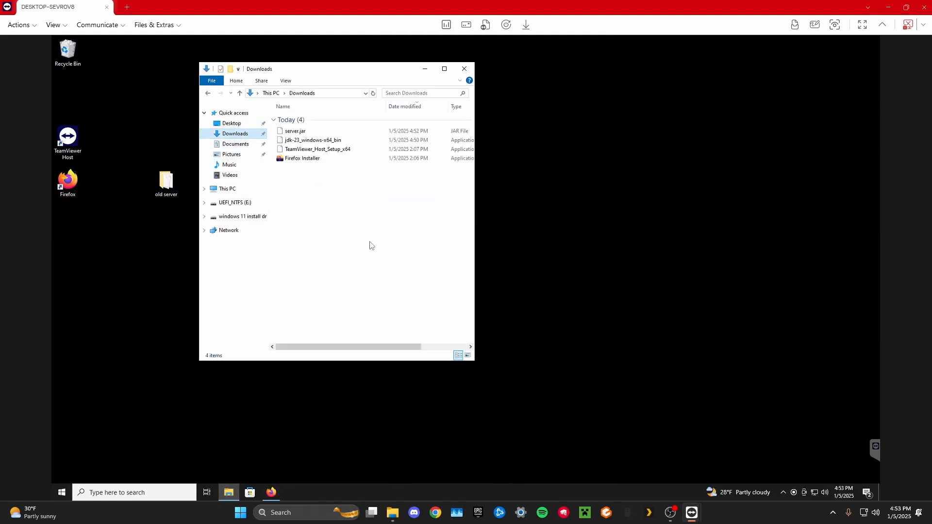
right_click(275, 491)
left_click(267, 474)
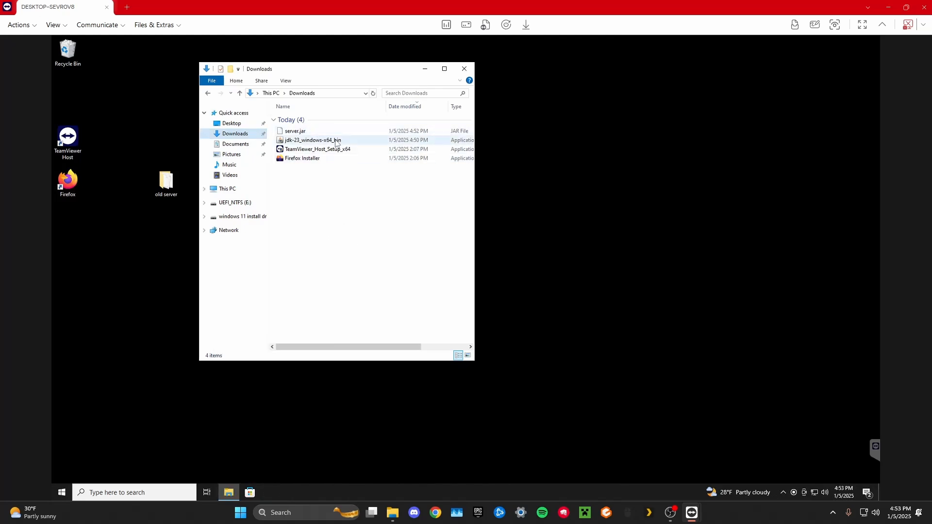
Create a new folder on the desktop named newserveroldboobworldf.
right_click(680, 209)
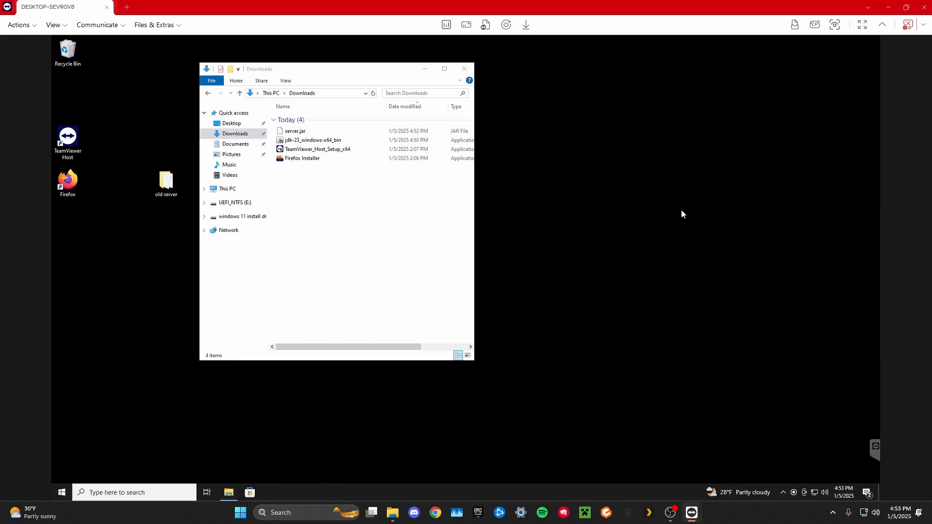
mouse_move(714, 282)
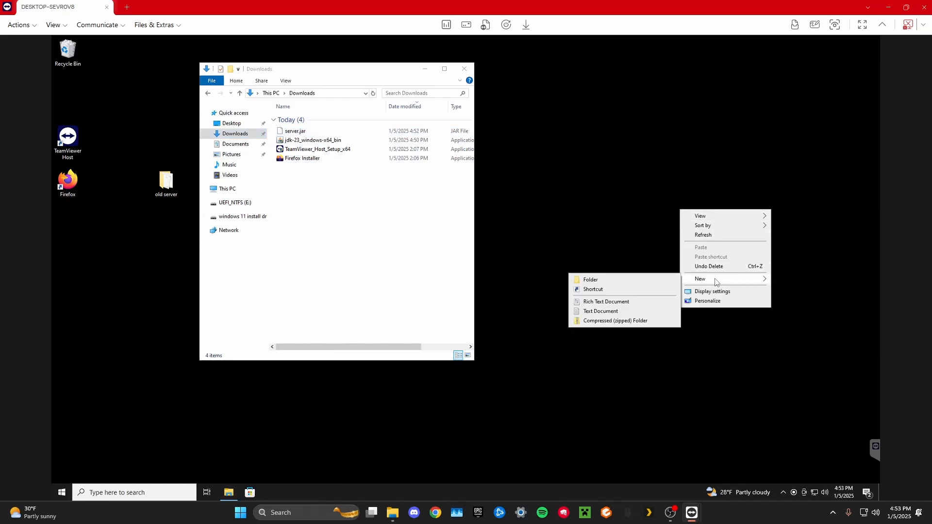
left_click(575, 279)
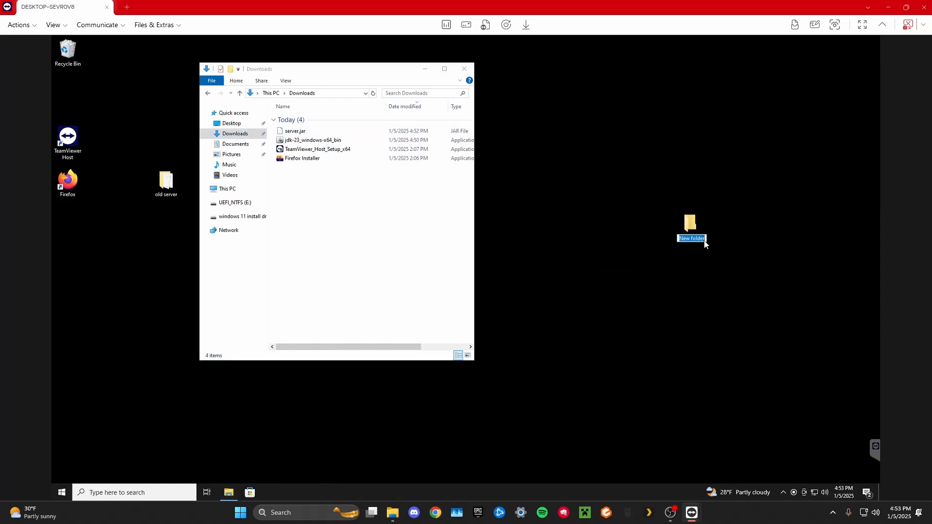
type("newserv")
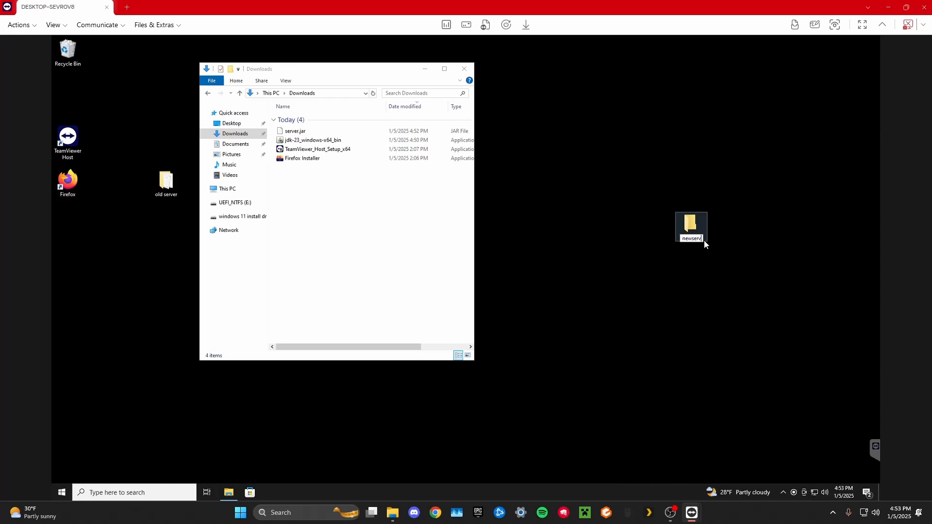
type("eroldboobworldf")
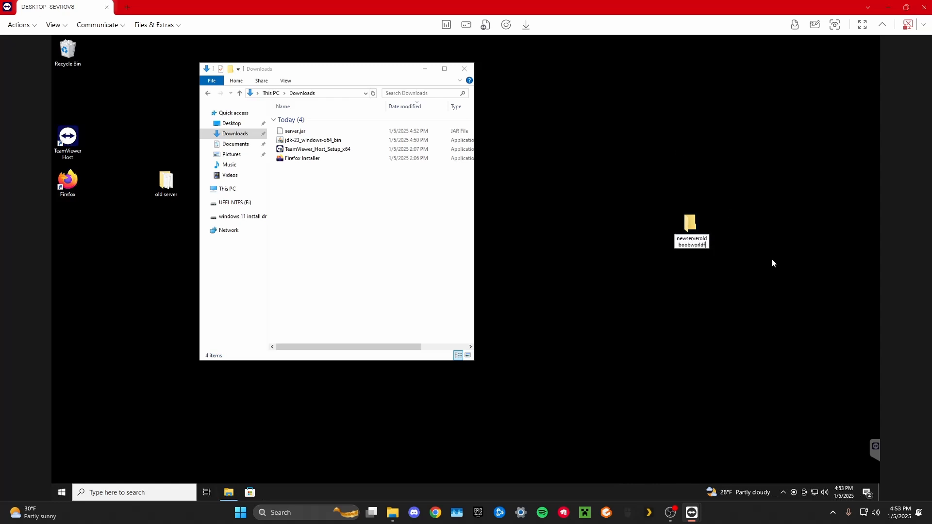
key("Return")
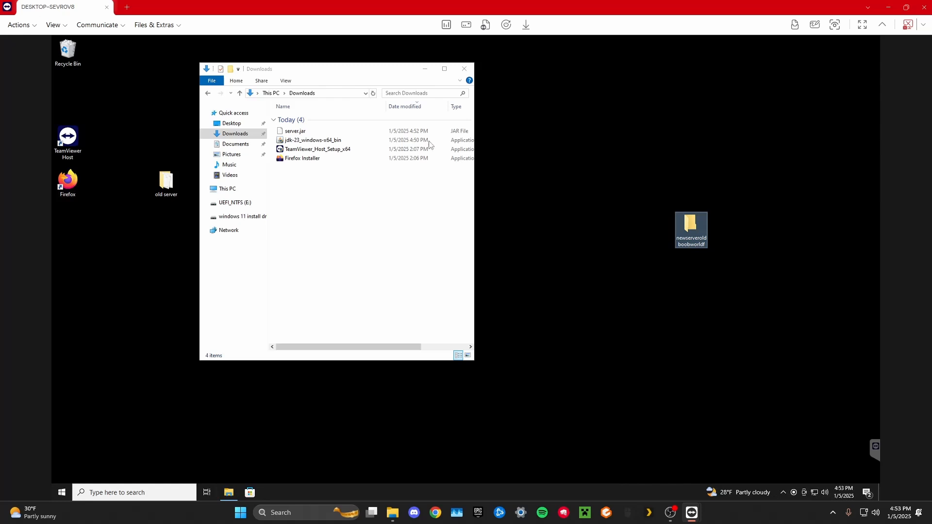
Move server.jar from the Downloads folder into the newserveroldboobworldf folder on the desktop.
left_click(327, 134)
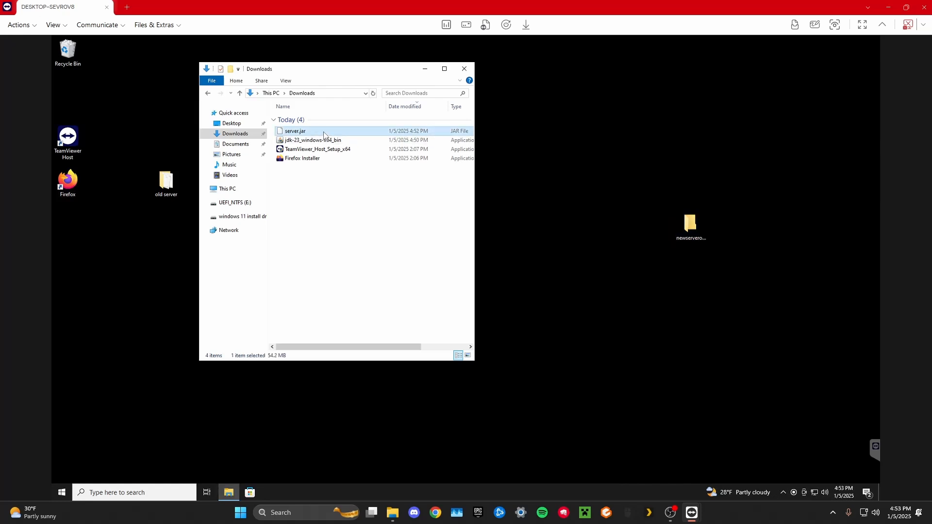
right_click(325, 135)
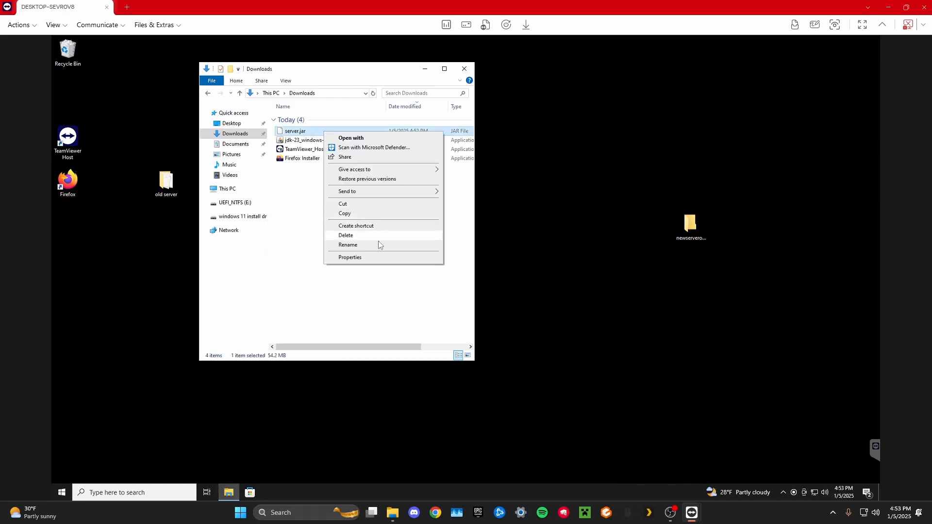
left_click(307, 200)
left_click_drag(311, 132, 693, 229)
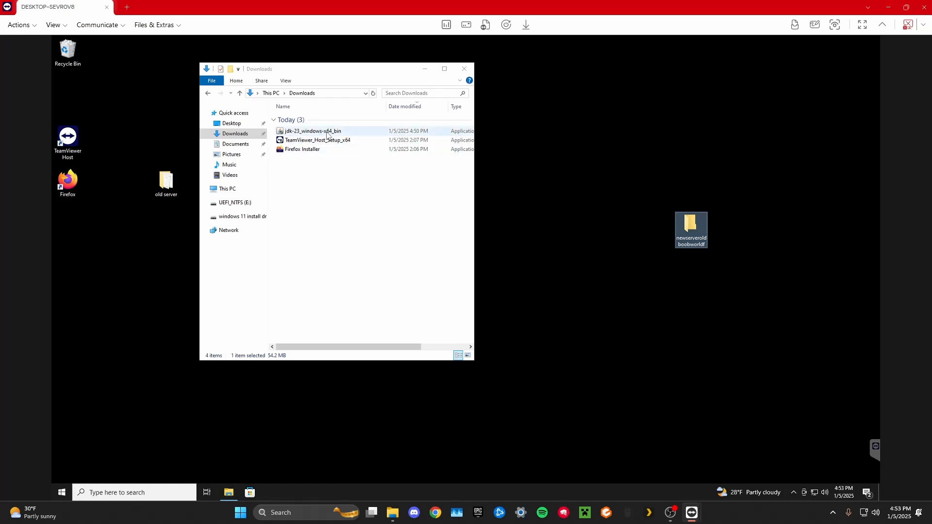
Install Java SE Development Kit 23.0.1 from jdk-23_windows-x64_bin into C:\Program Files\Java\jdk-23\ and close the finished installer.
left_click(327, 134)
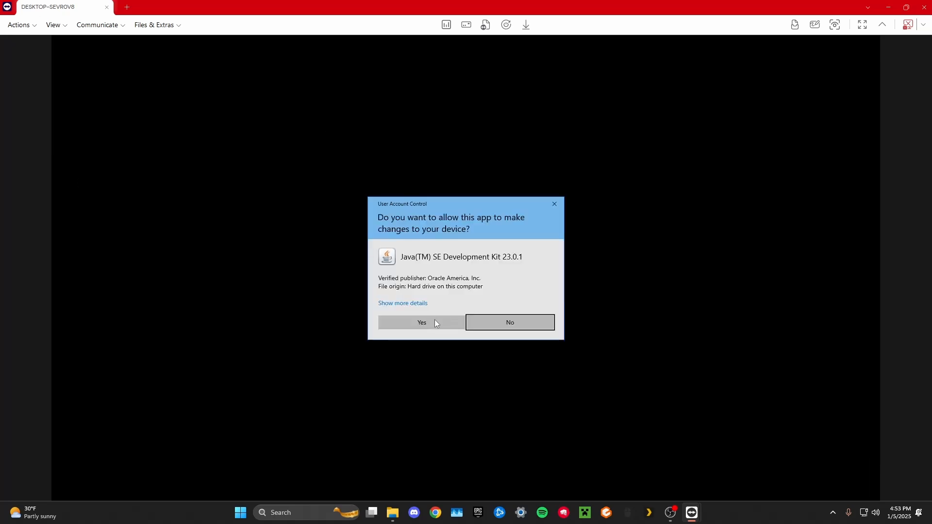
left_click(426, 323)
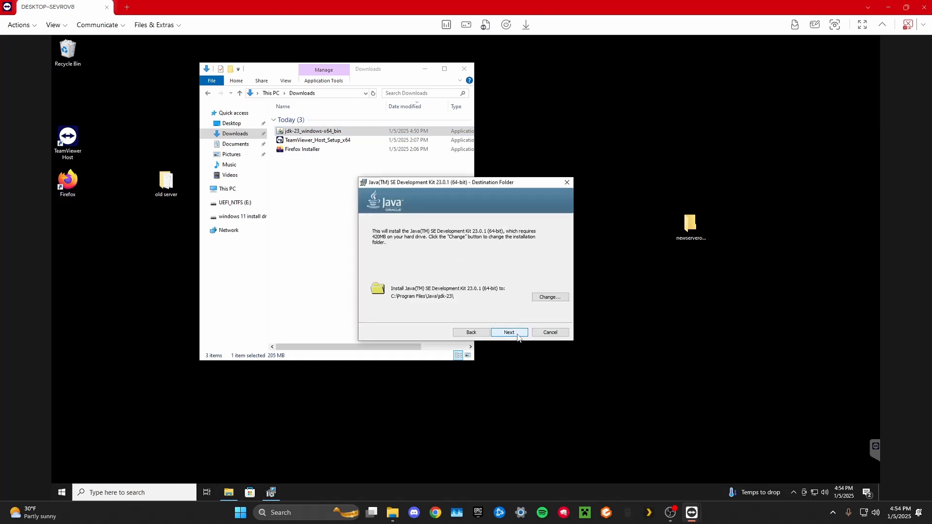
left_click(506, 334)
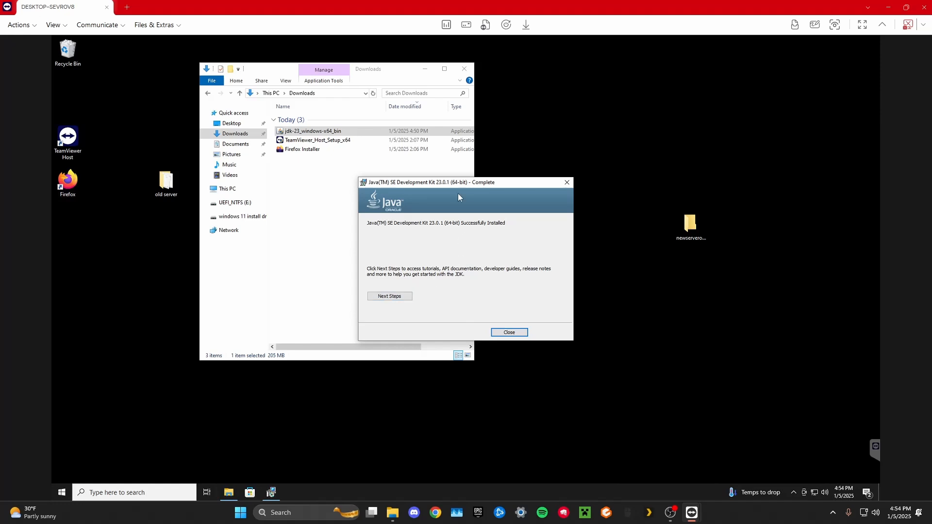
left_click(509, 332)
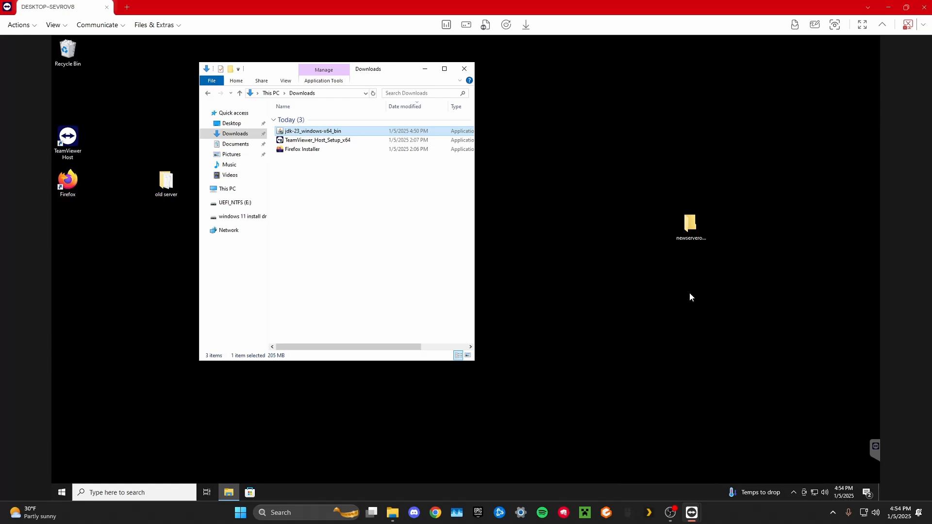
Open server.jar in newserveroldboobworldf with Java(TM) Platform SE binary as the permanent app for .jar files, and close the Downloads window.
double_click(691, 227)
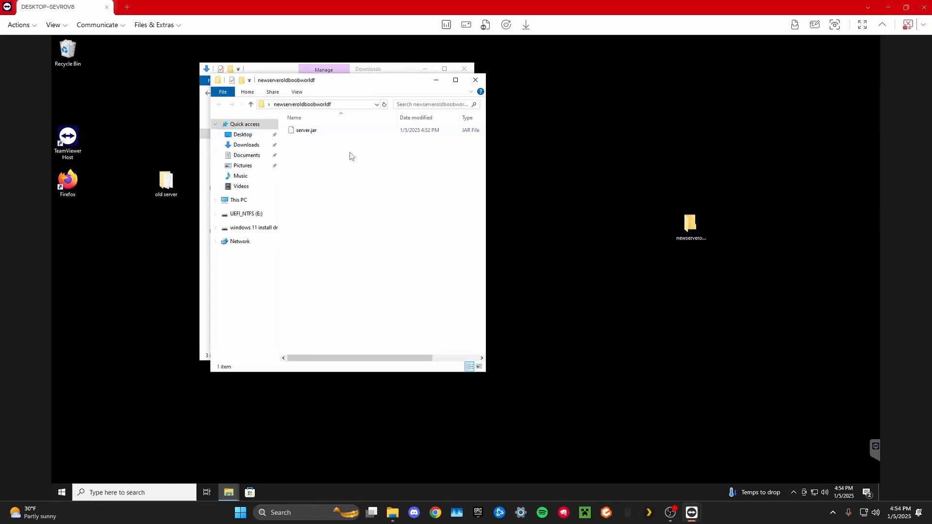
right_click(314, 132)
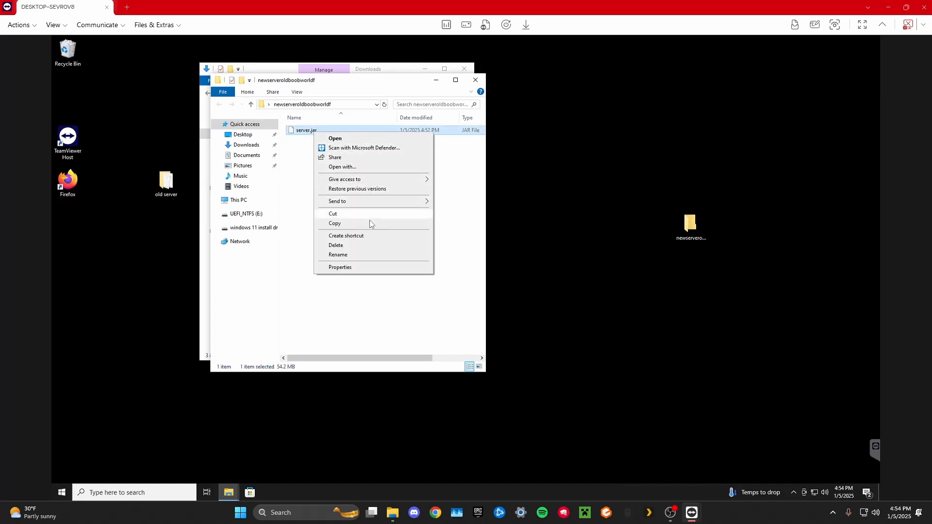
left_click(354, 168)
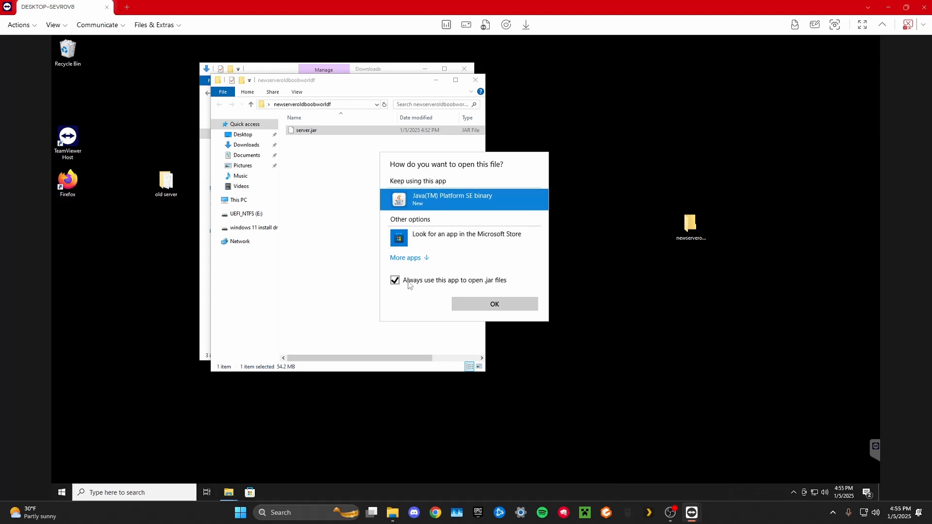
left_click(493, 303)
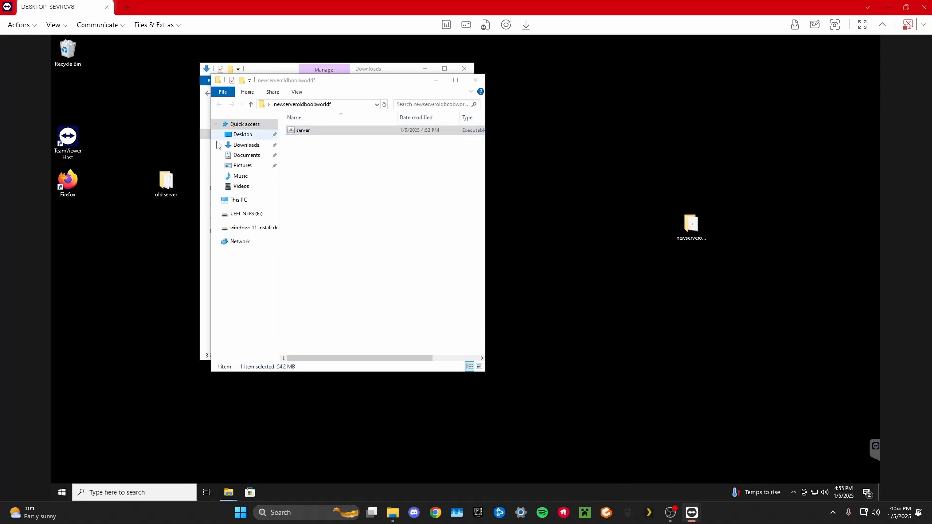
left_click(464, 68)
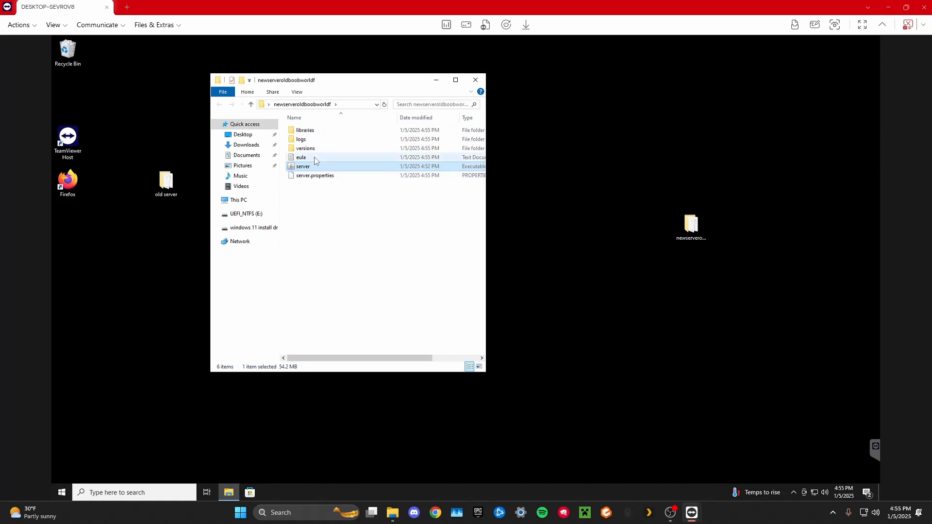
Accept the Minecraft EULA by setting eula=true in the eula text file, save it and close Notepad.
left_click(315, 160)
double_click(316, 161)
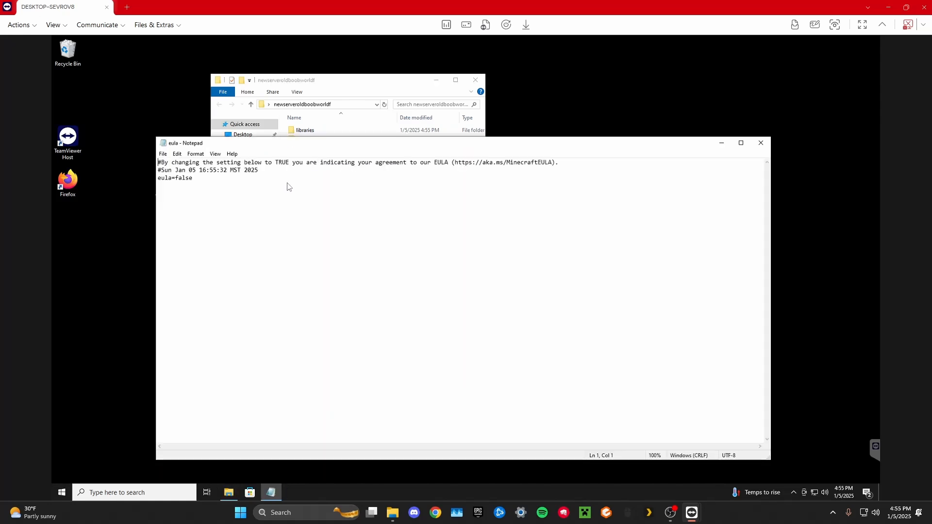
left_click(193, 180)
key("BackSpace")
type("true")
key("ctrl+s")
left_click(760, 143)
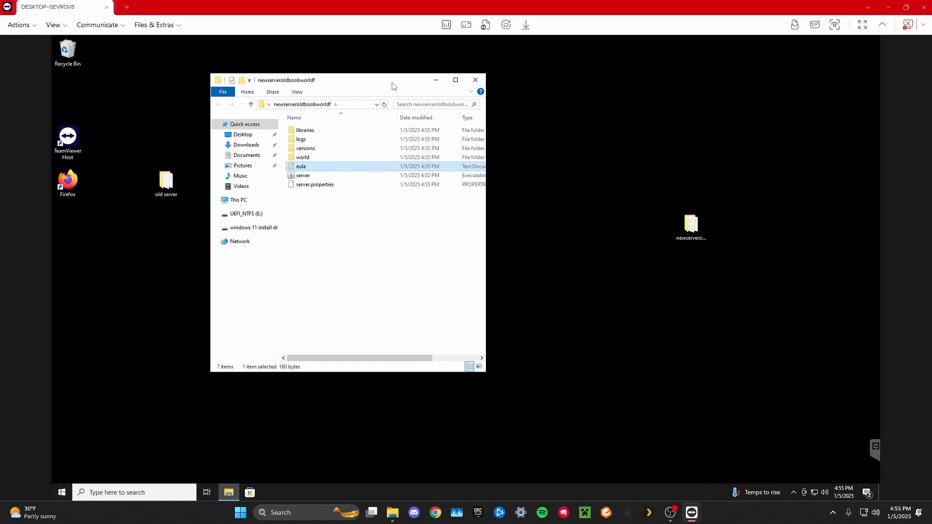
Open the old server folder from the desktop and arrange its window beside the newserveroldboobworldf window.
left_click_drag(393, 83, 548, 95)
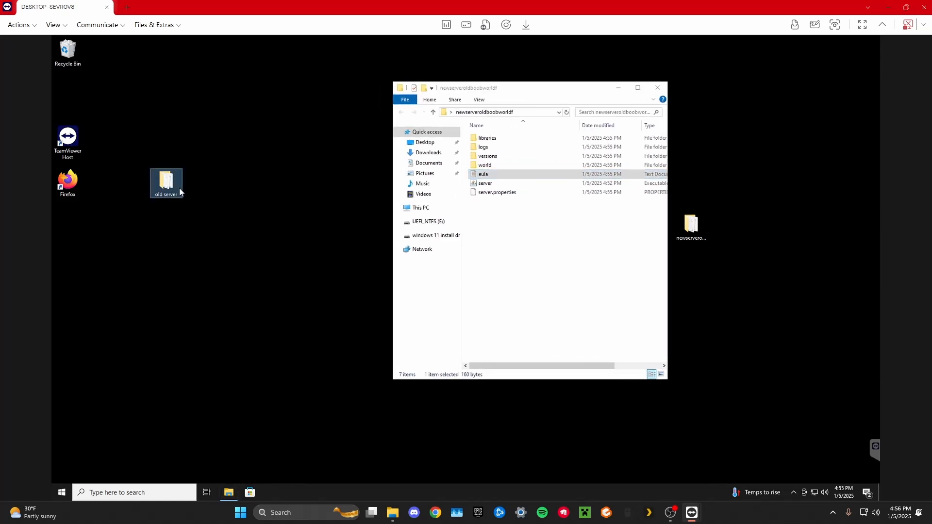
double_click(177, 185)
left_click_drag(431, 114, 136, 103)
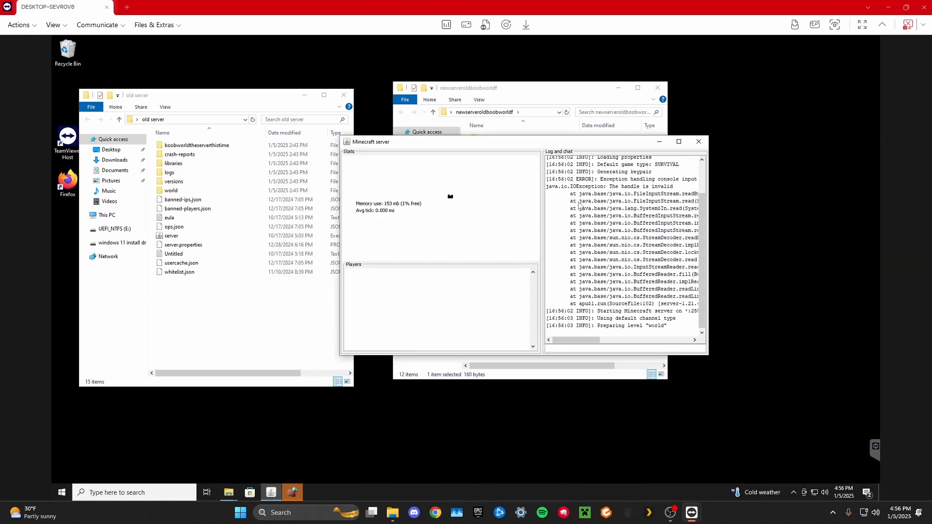
Allow Java(TM) Platform SE binary through Windows Defender Firewall and close the Minecraft server window.
scroll(665, 324, "up", 2)
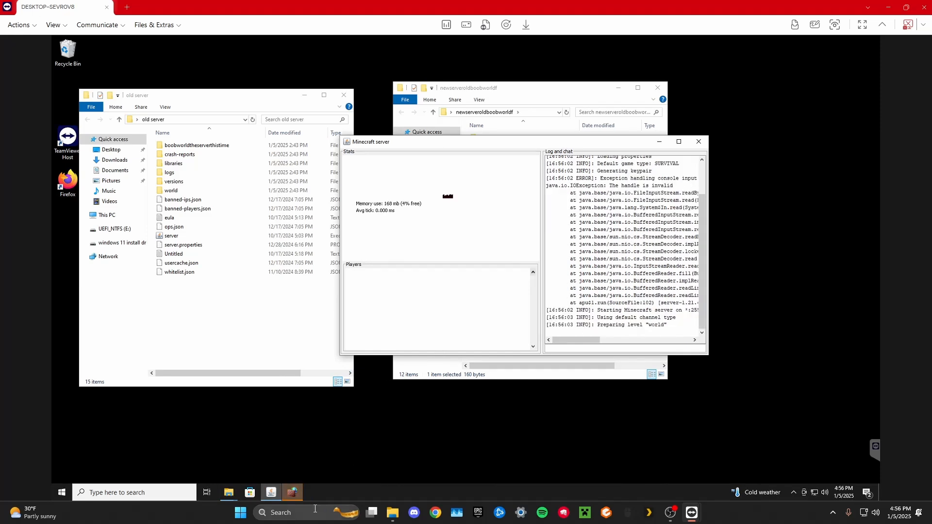
left_click(295, 493)
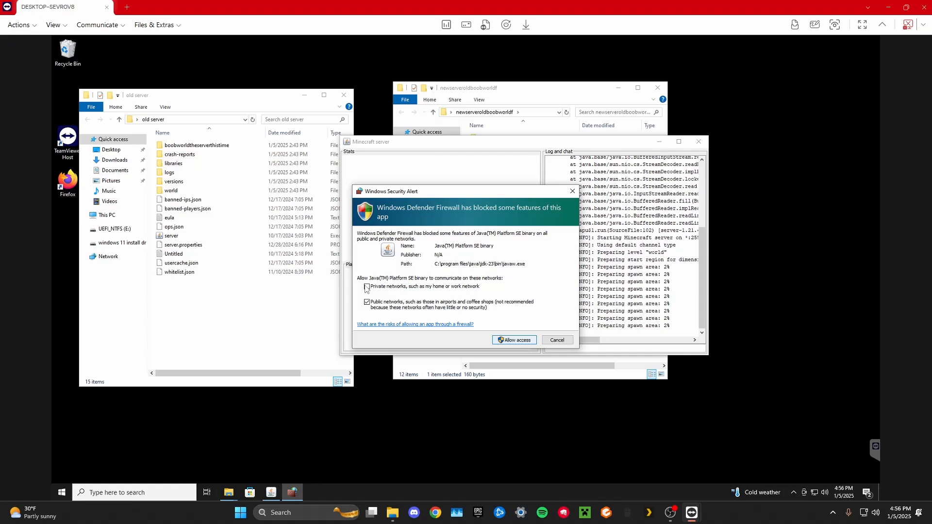
left_click(514, 340)
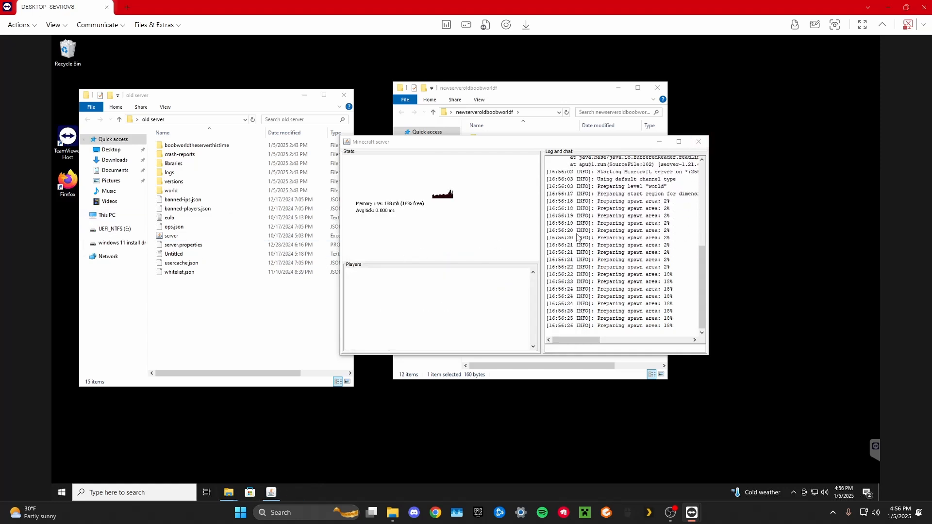
left_click(704, 141)
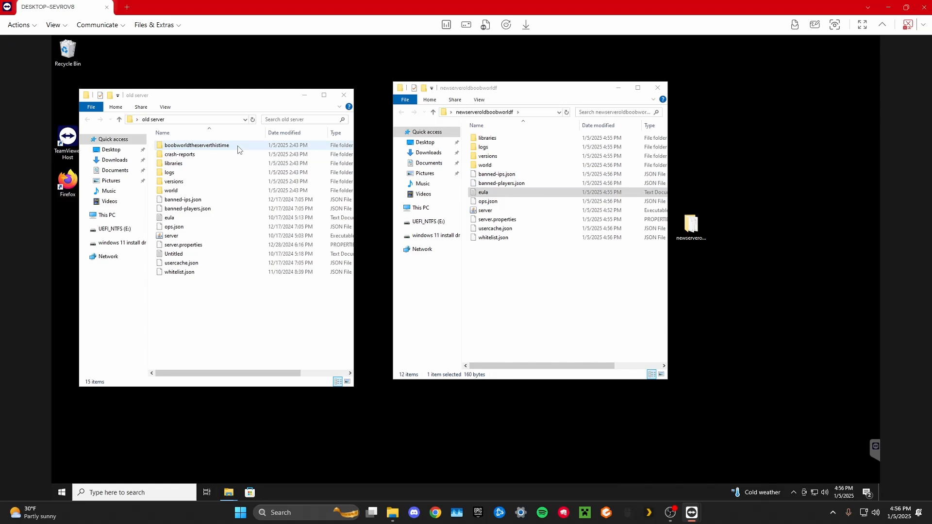
Copy the world folder from old server into newserveroldboobworldf, replacing the files with the same names.
left_click(200, 192)
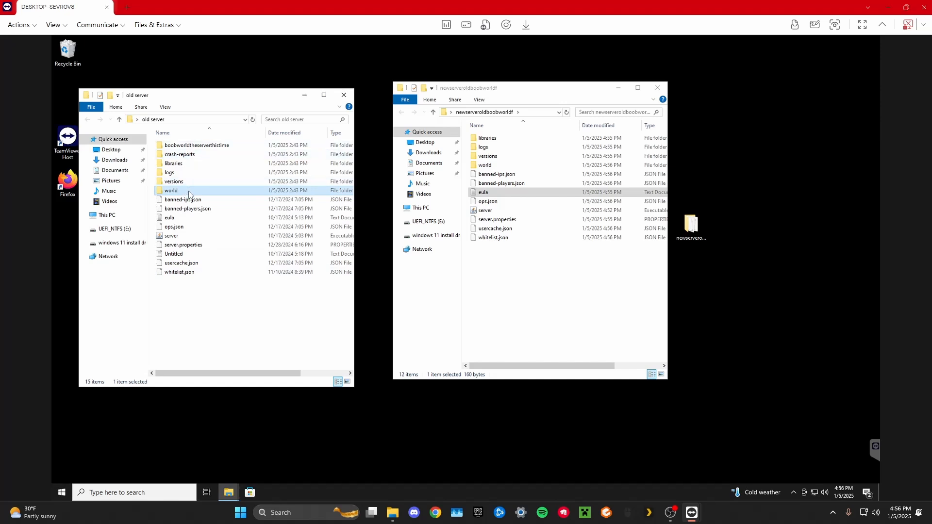
left_click(509, 278)
key("ctrl+v")
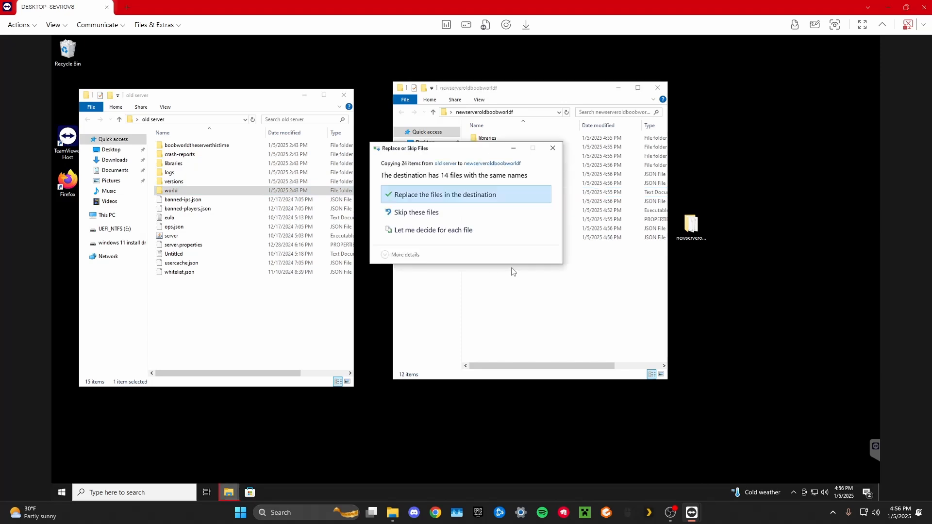
left_click(456, 196)
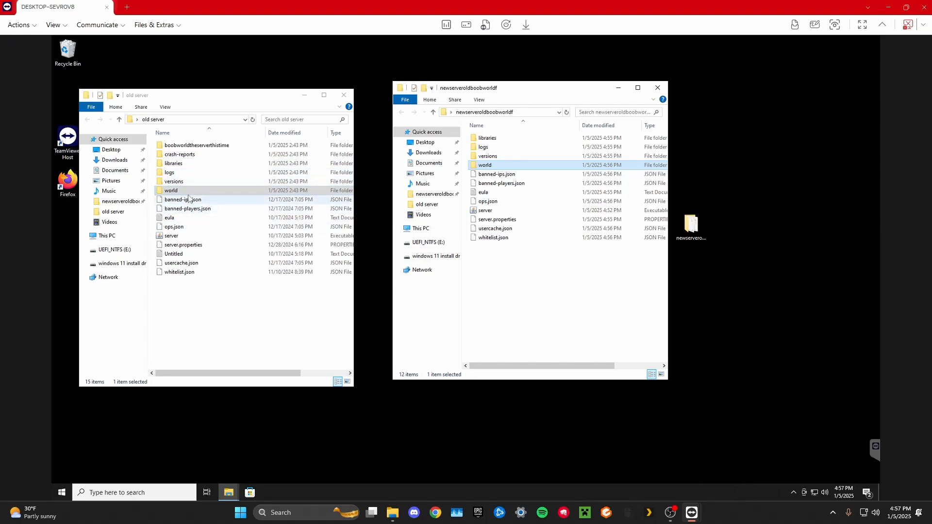
Copy ops.json from old server into newserveroldboobworldf, replacing the existing file.
left_click(202, 229)
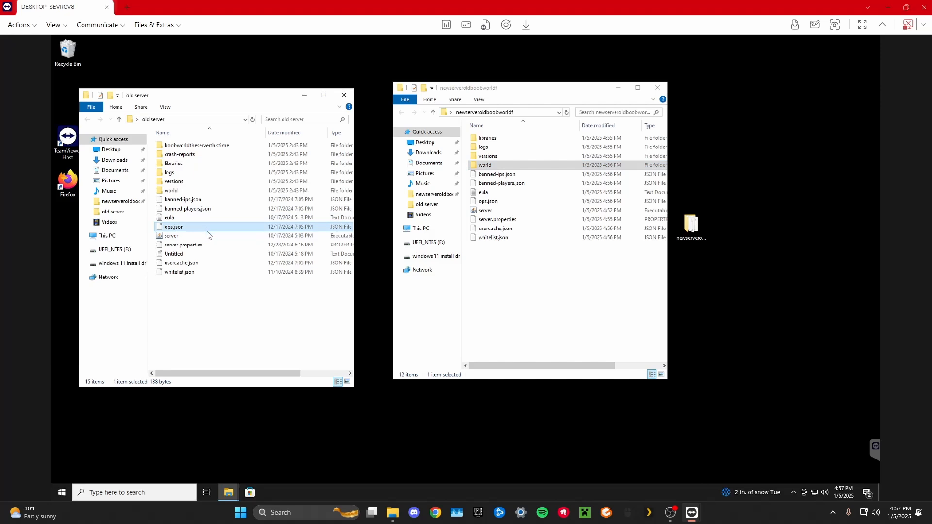
left_click(516, 290)
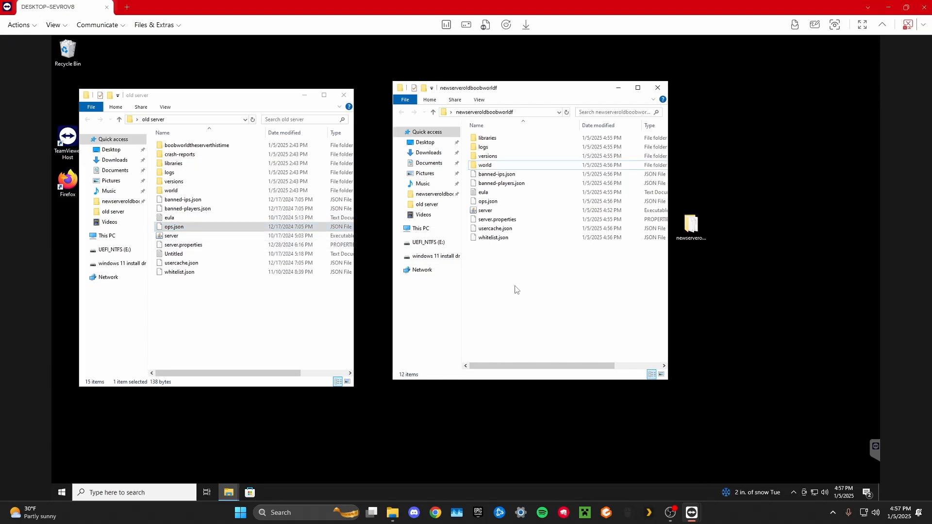
key("ctrl+v")
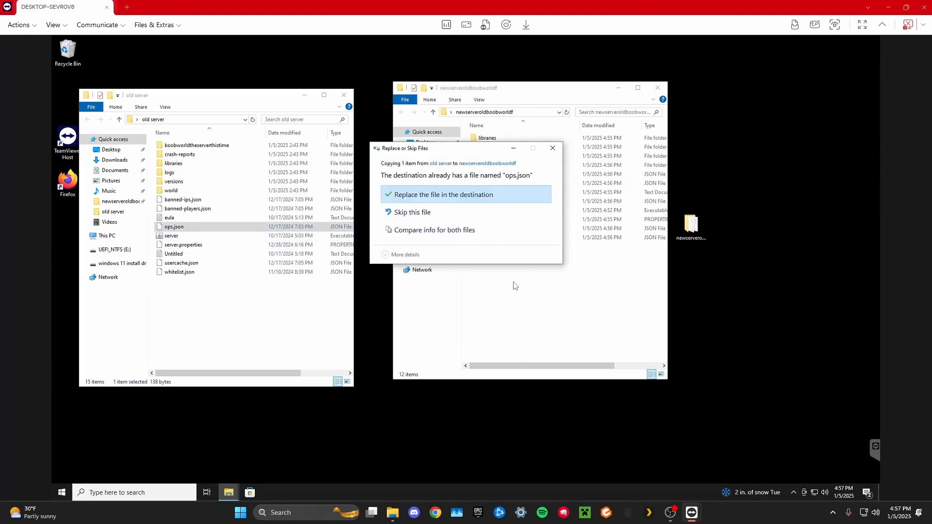
left_click(452, 195)
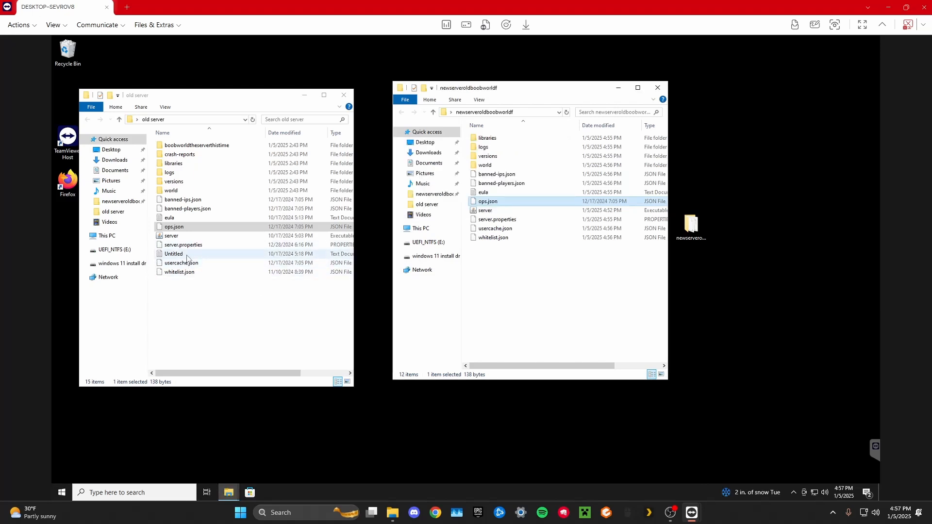
Check the contents of the Untitled text file in old server, close it and delete the file.
double_click(187, 255)
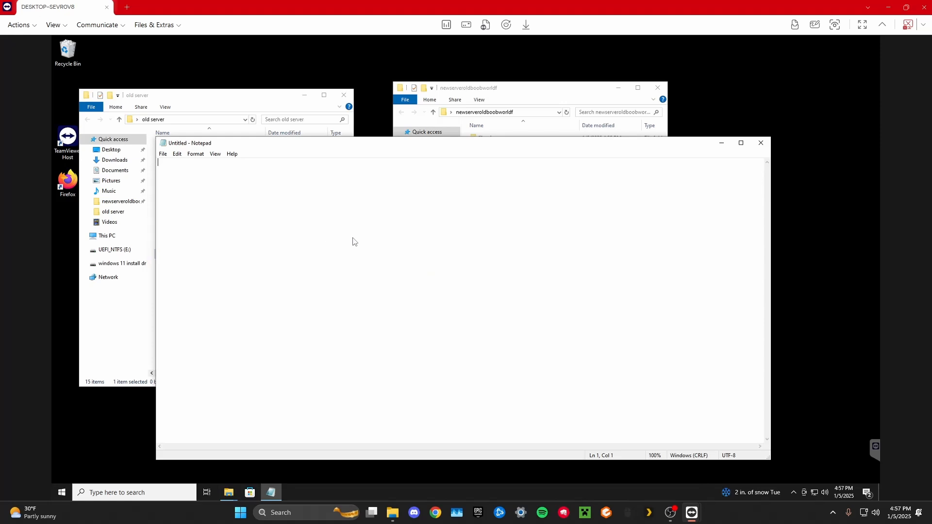
left_click(761, 142)
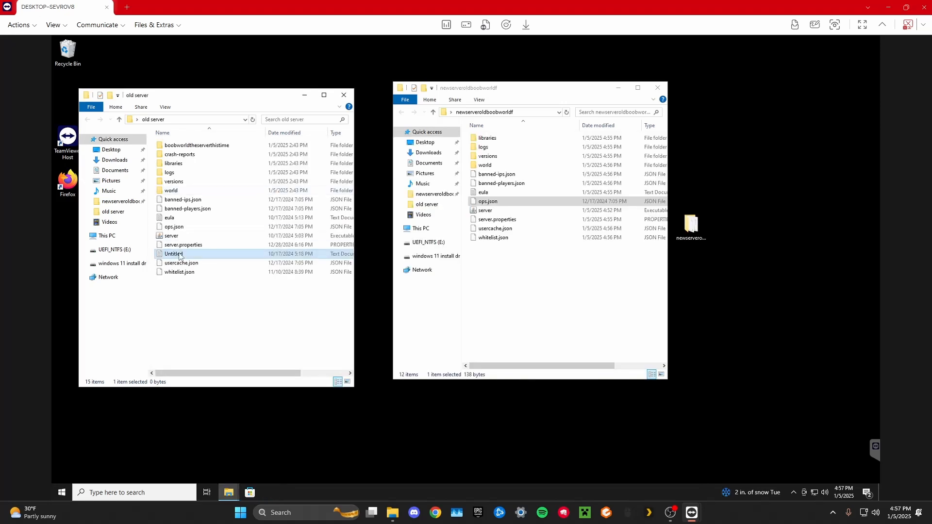
key("Delete")
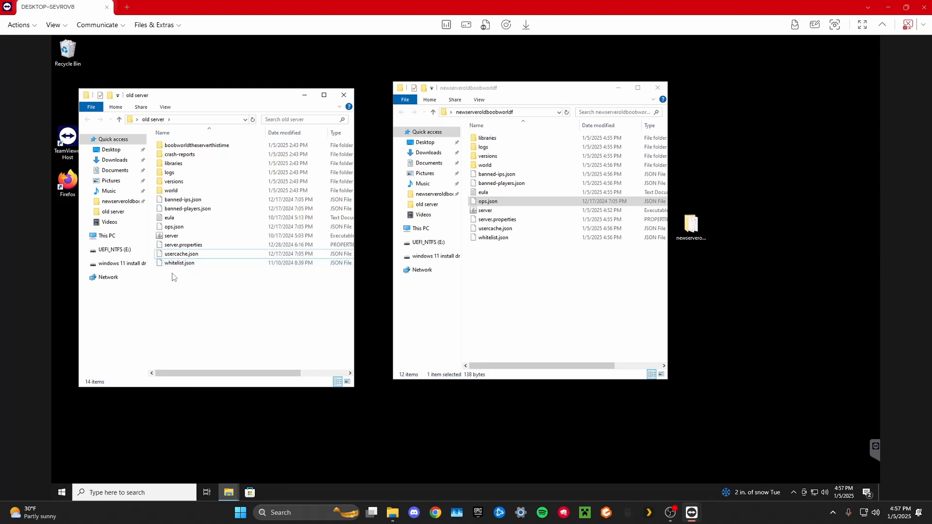
Copy server.properties, usercache.json and whitelist.json from old server into newserveroldboobworldf, replacing the existing files.
left_click_drag(172, 273, 181, 249)
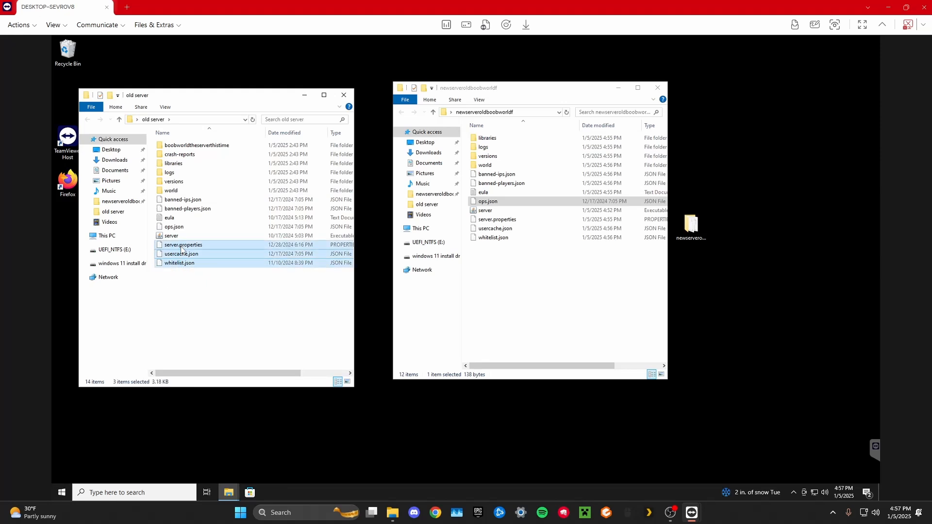
left_click(511, 273)
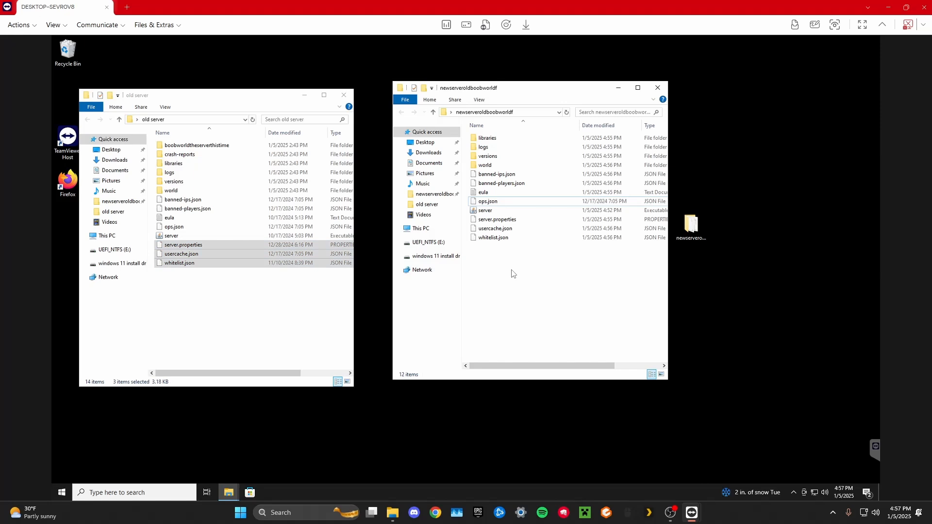
key("ctrl+v")
left_click(451, 198)
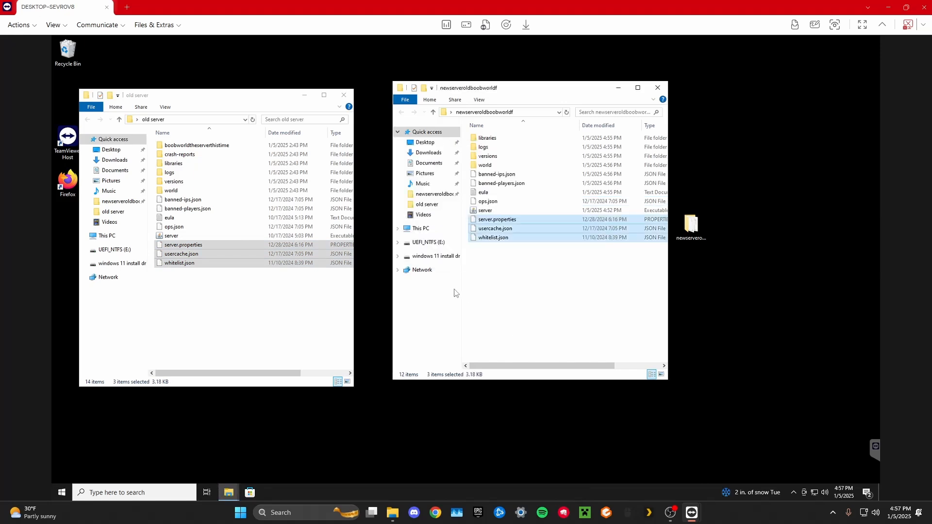
Check the contents of the boobworldtheserverthistime and new world folders, and move boobworldtheserverthistime from old server into newserveroldboobworldf.
double_click(223, 145)
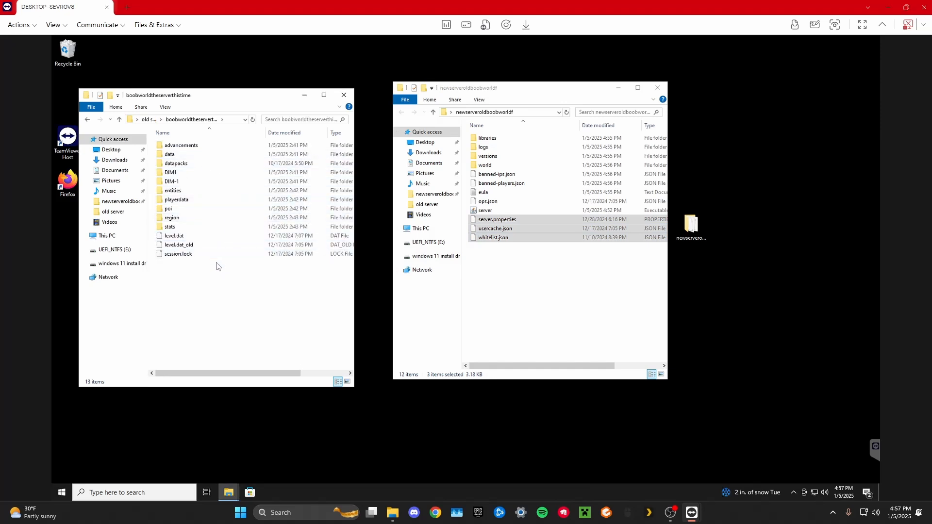
double_click(517, 165)
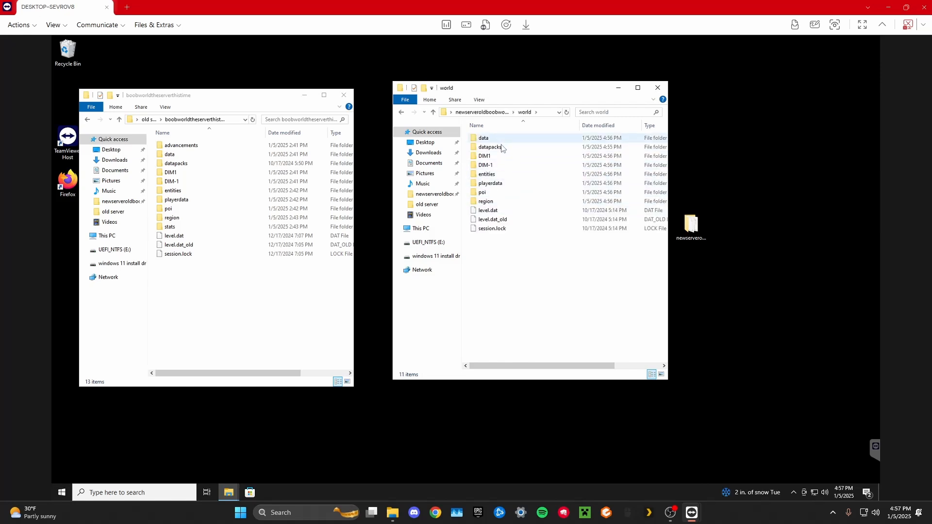
left_click(401, 113)
left_click_drag(212, 269, 210, 144)
left_click(182, 122)
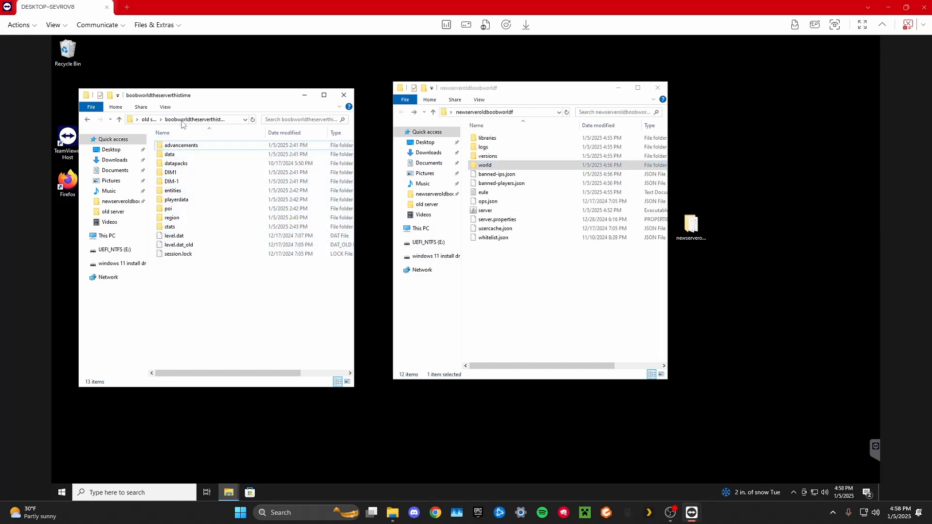
left_click(148, 119)
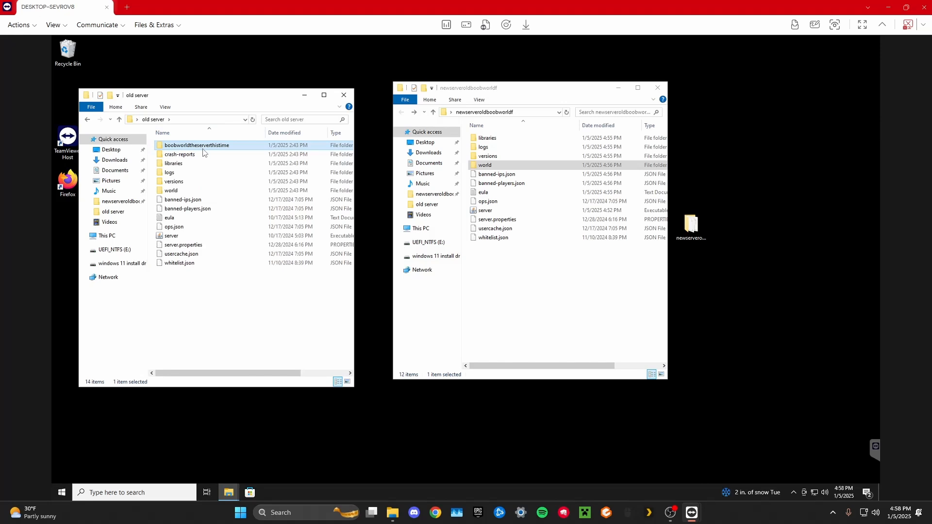
left_click_drag(245, 149, 555, 278)
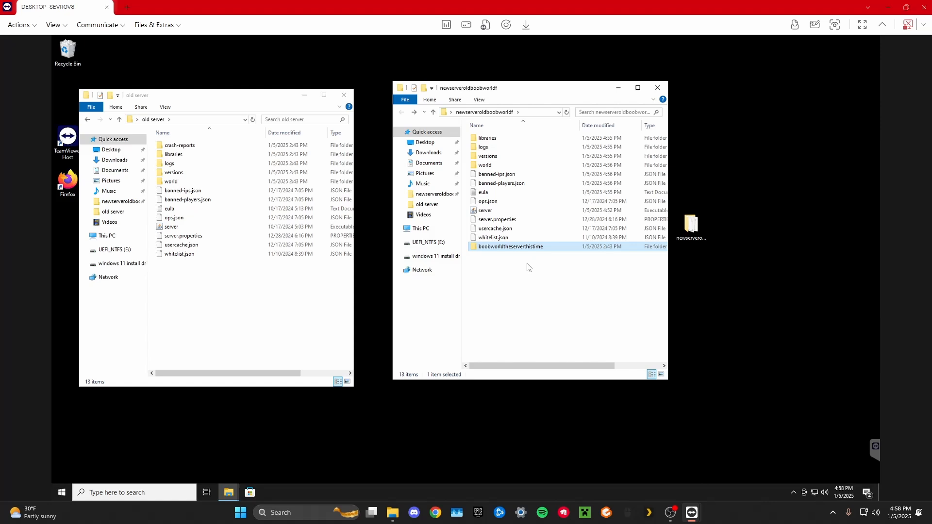
Open server.properties in newserveroldboobworldf with Notepad as the default app for .properties files and review its settings.
double_click(506, 222)
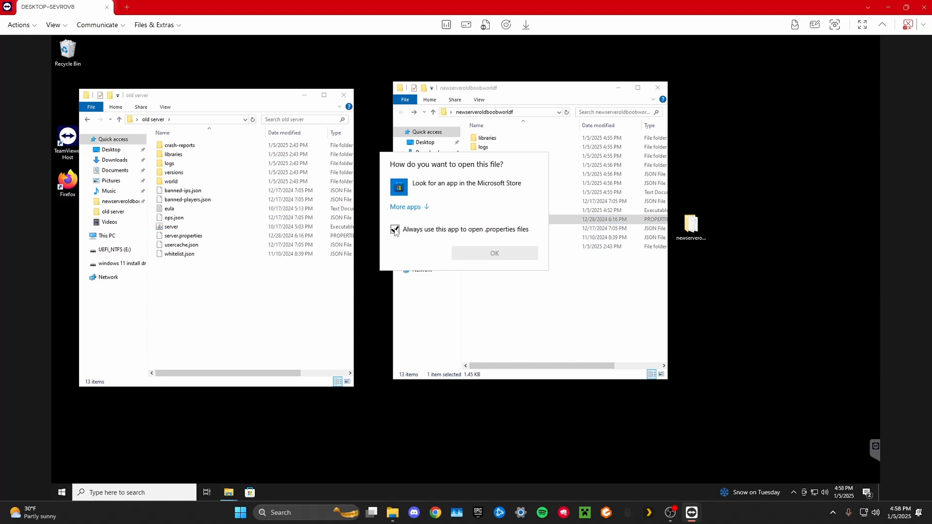
left_click(410, 206)
left_click(437, 251)
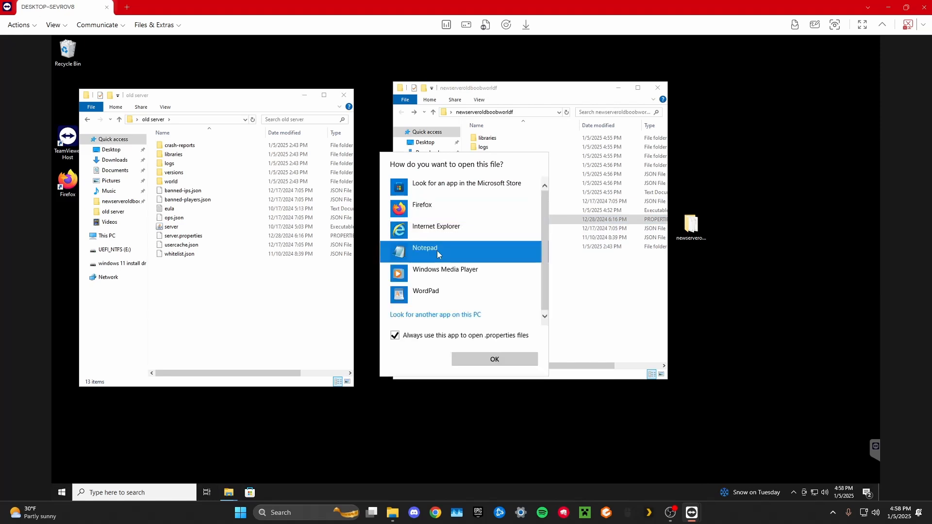
left_click(494, 359)
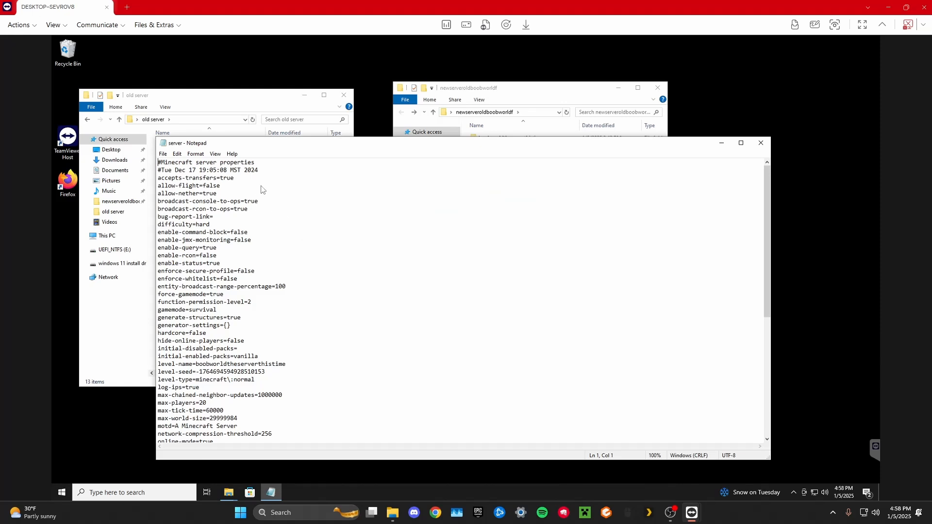
scroll(261, 194, "down", 1)
scroll(260, 304, "down", 2)
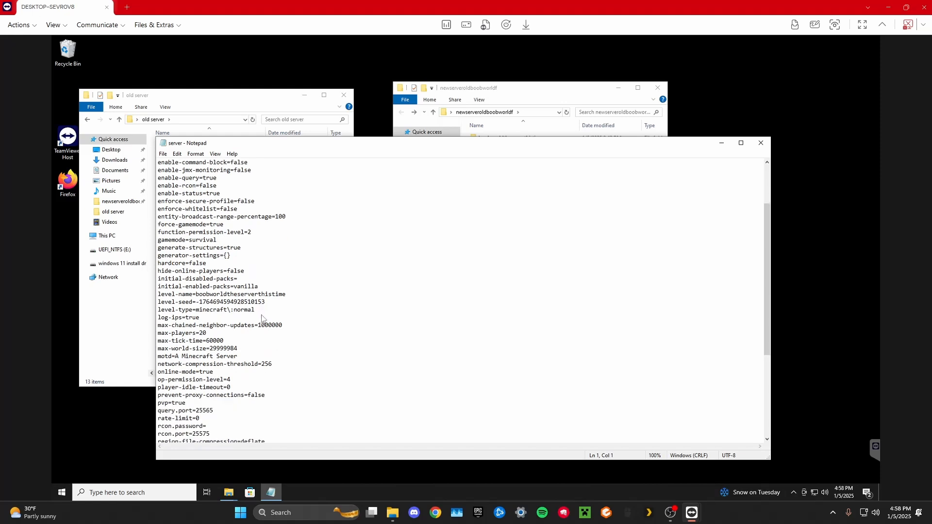
scroll(224, 304, "down", 1)
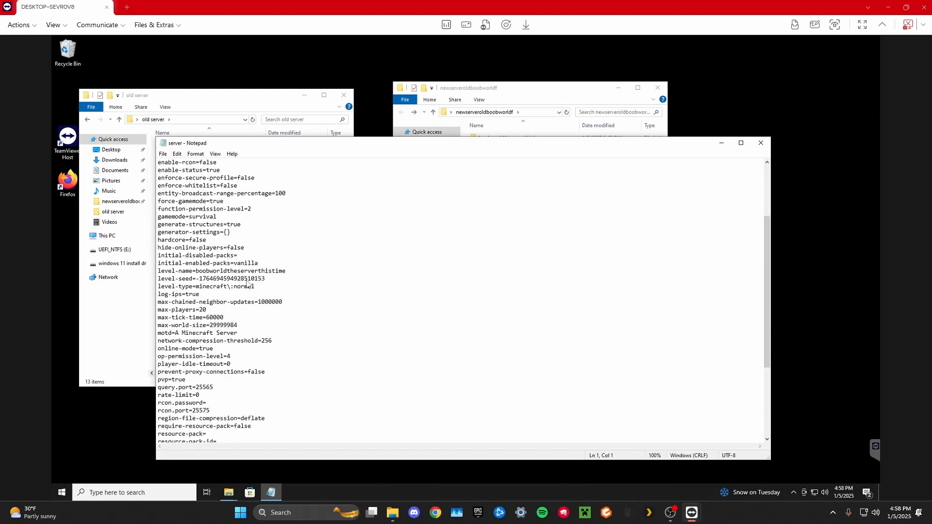
scroll(258, 293, "down", 4)
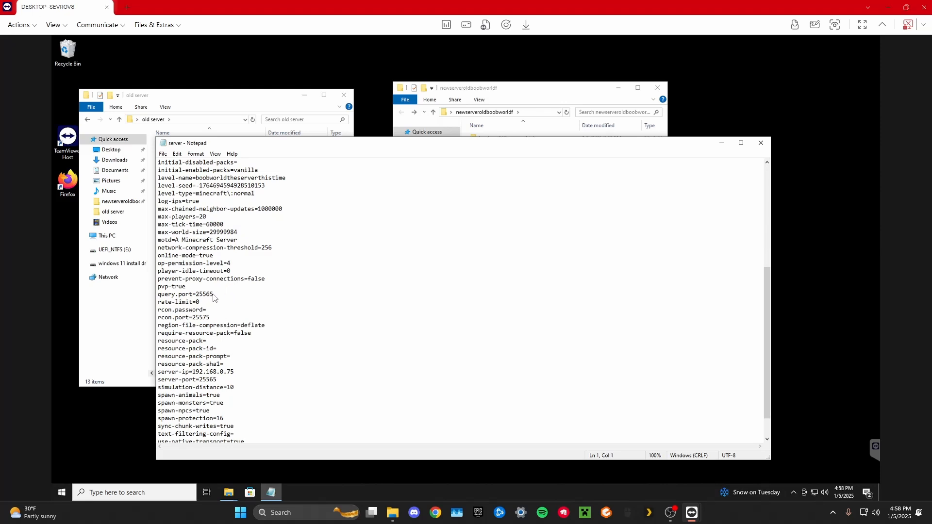
scroll(214, 299, "down", 1)
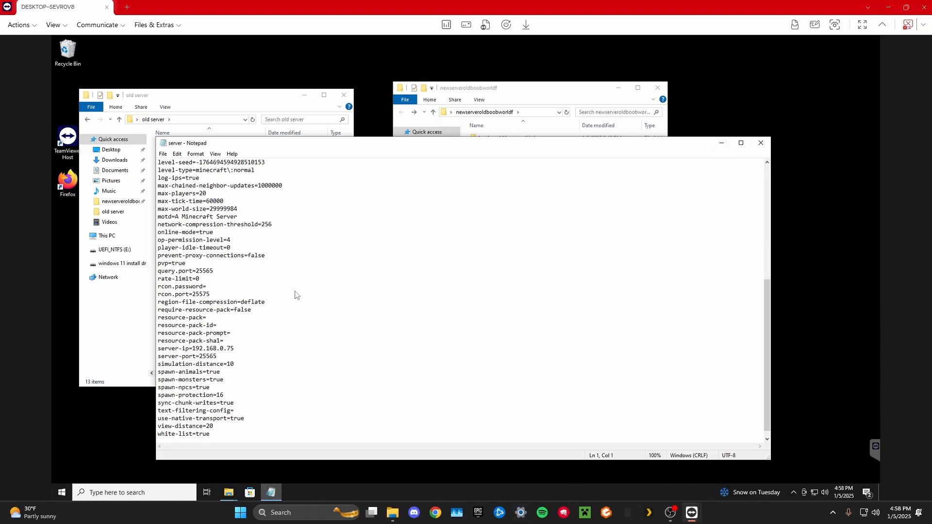
Open the Ethernet connection's properties in the remote PC's Windows Settings and check its IP settings and IPv4 address.
left_click(136, 498)
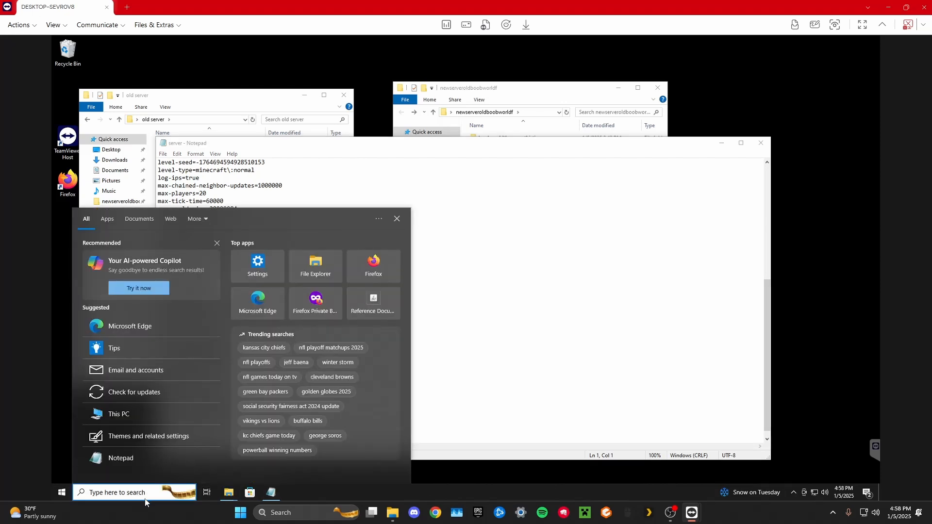
type("set")
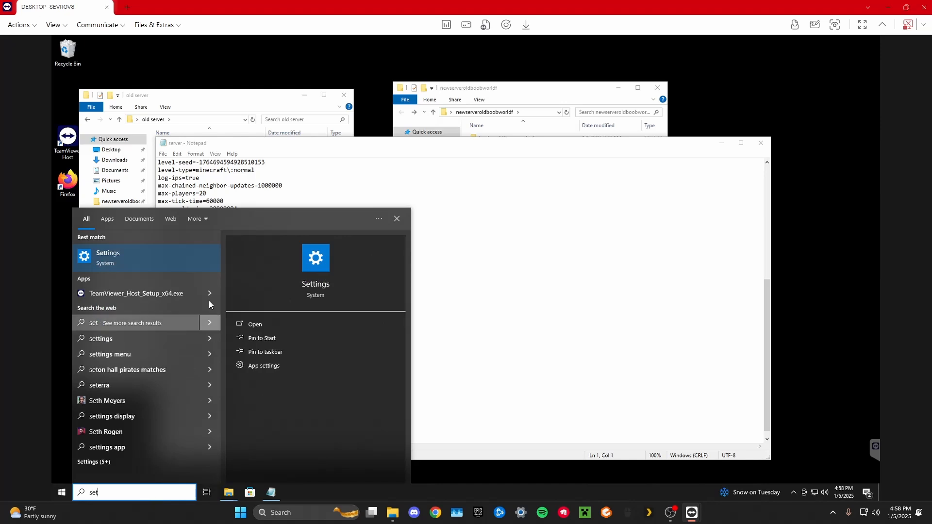
left_click(177, 255)
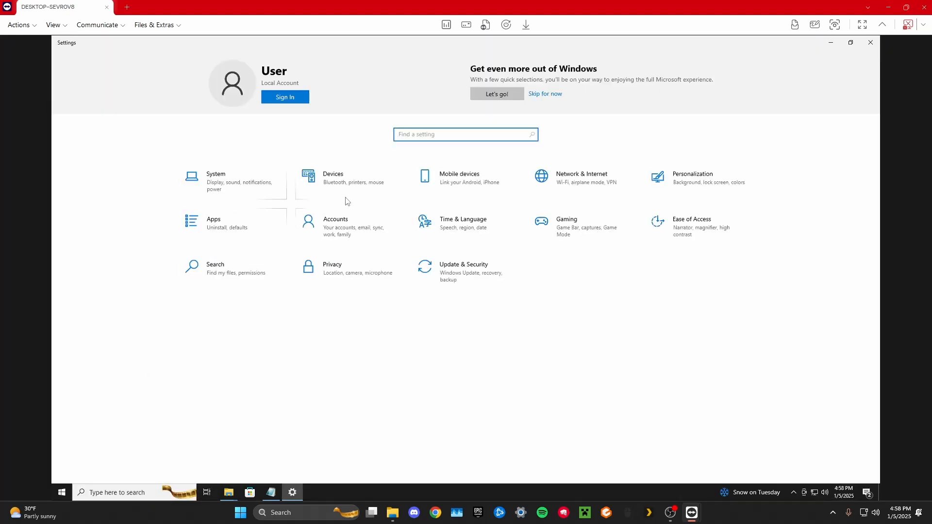
left_click(551, 182)
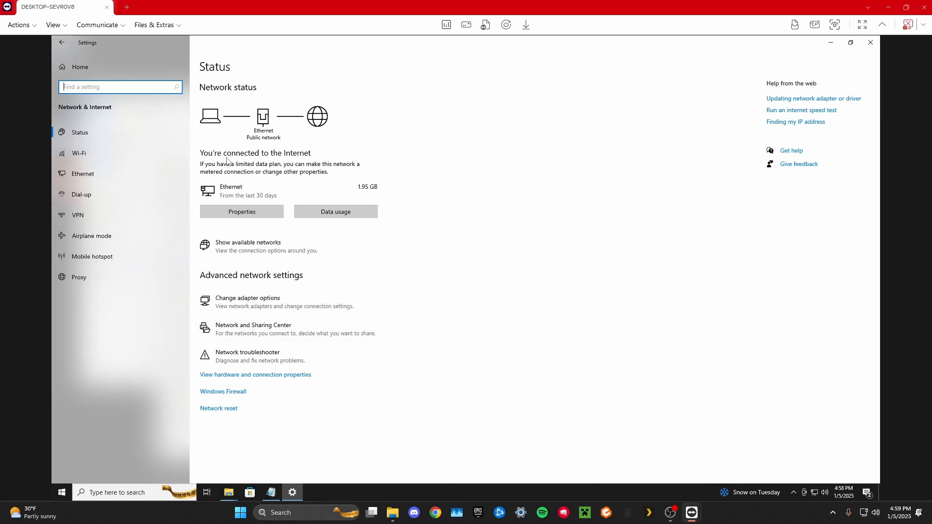
left_click(260, 211)
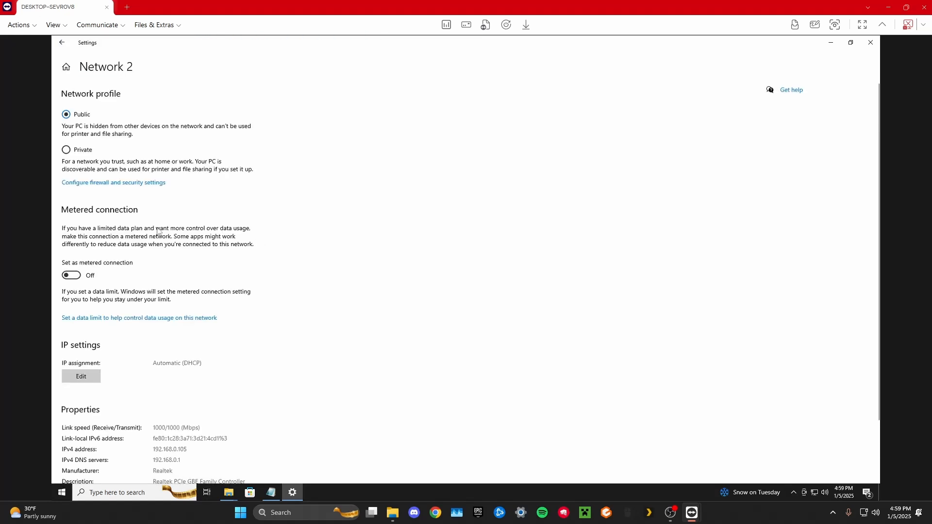
scroll(153, 230, "down", 1)
scroll(153, 230, "down", 2)
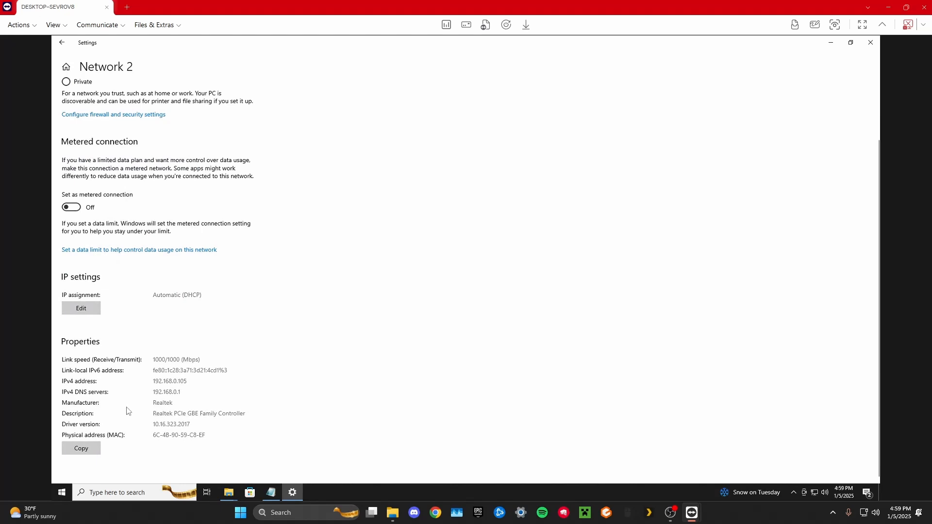
Switch the Ethernet IP assignment to Manual, turn on IPv4 and set the IP address to 192.168.0.105.
left_click(88, 308)
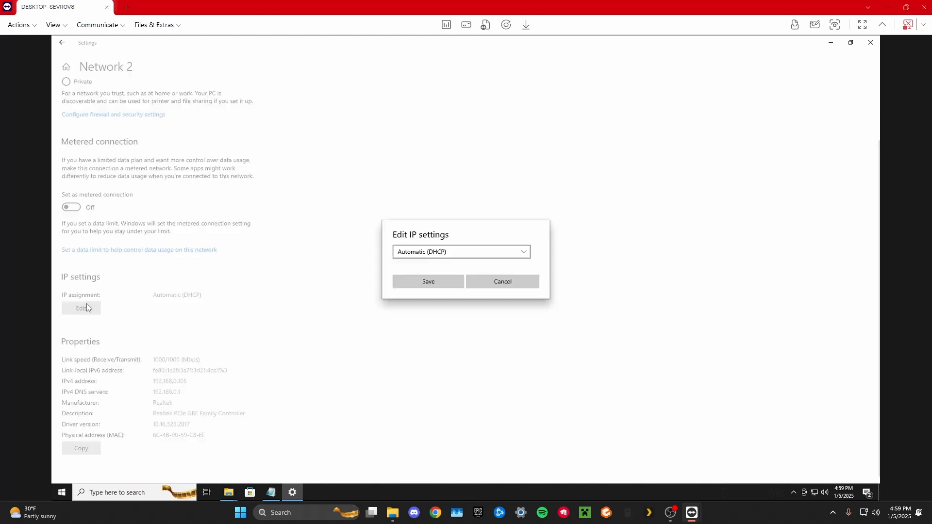
left_click(526, 252)
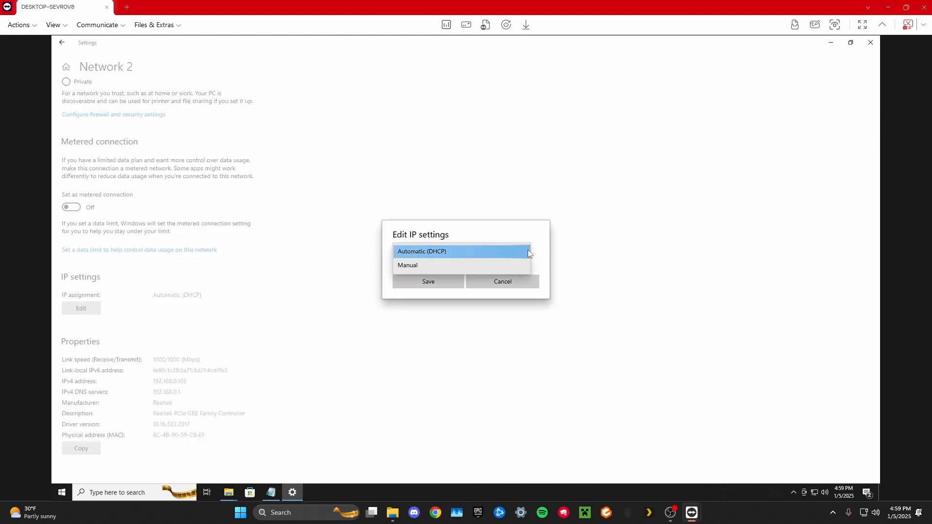
left_click(467, 267)
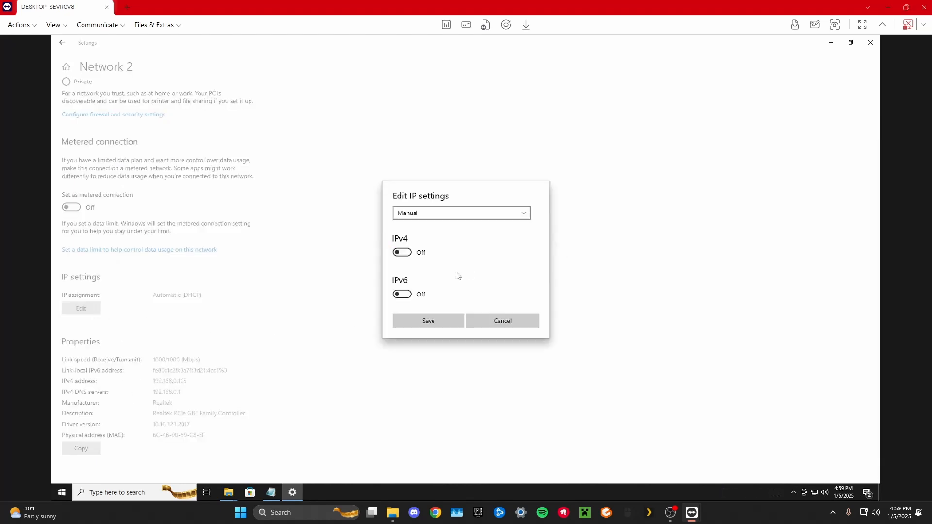
left_click(406, 253)
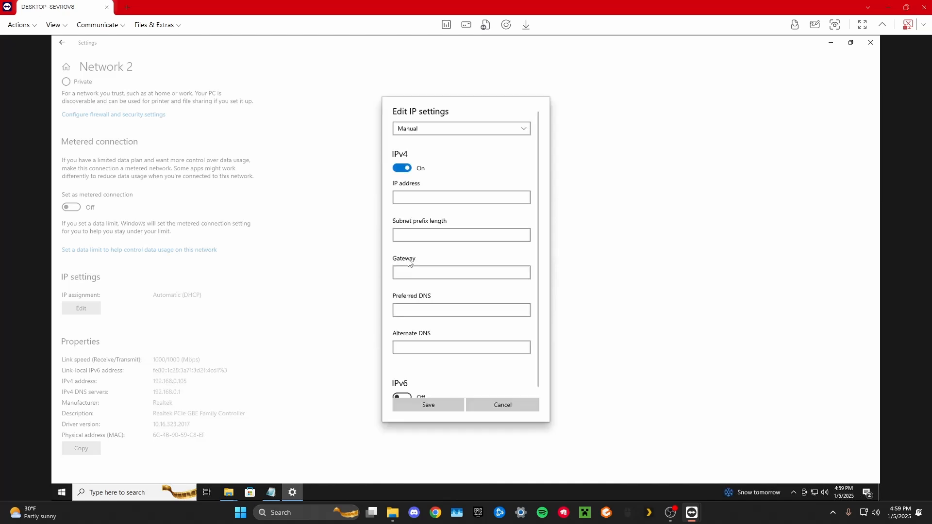
left_click(420, 199)
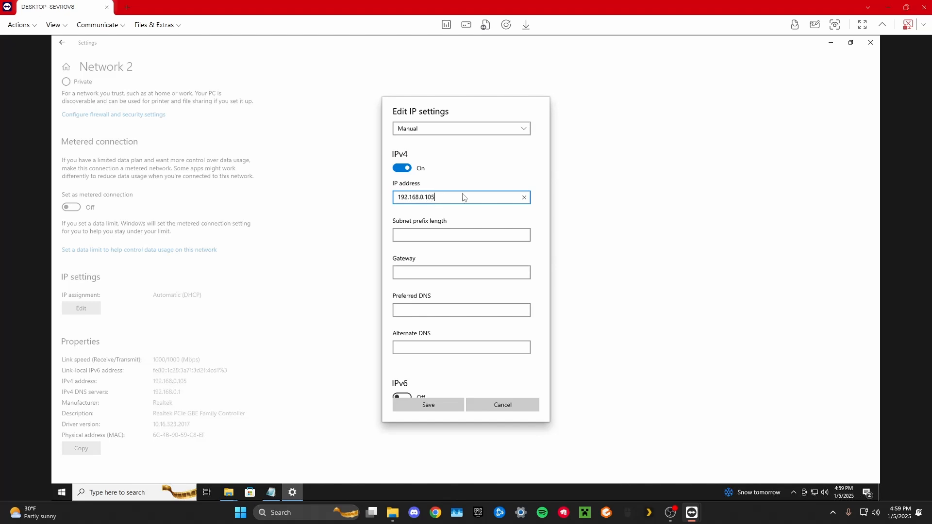
Set the IPv4 subnet prefix length to 255.255.255.1 and the gateway to 192.168.0.1.
left_click(462, 235)
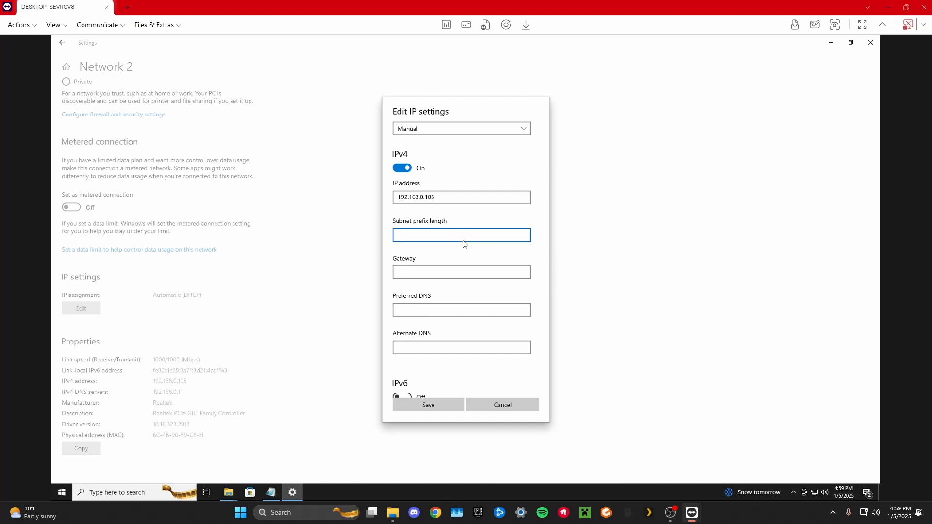
left_click(445, 275)
scroll(443, 272, "down", 1)
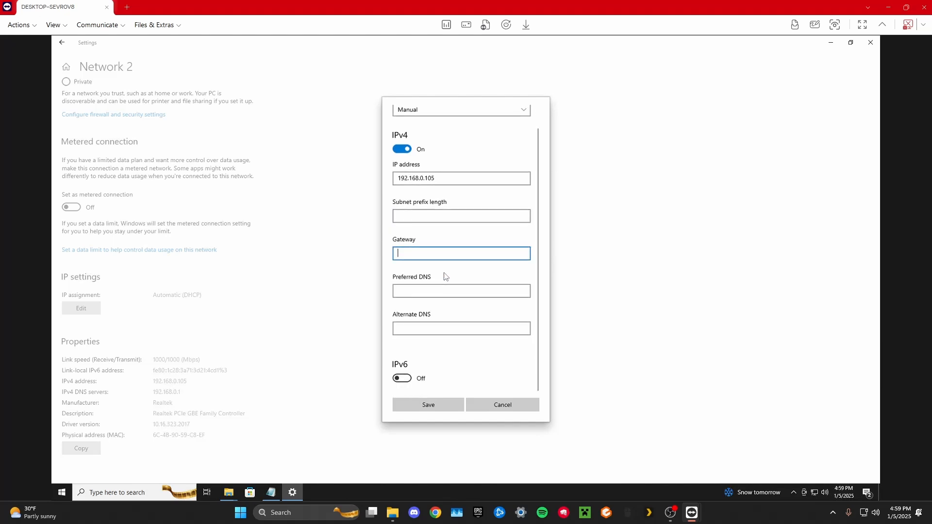
scroll(427, 228, "up", 1)
left_click(427, 238)
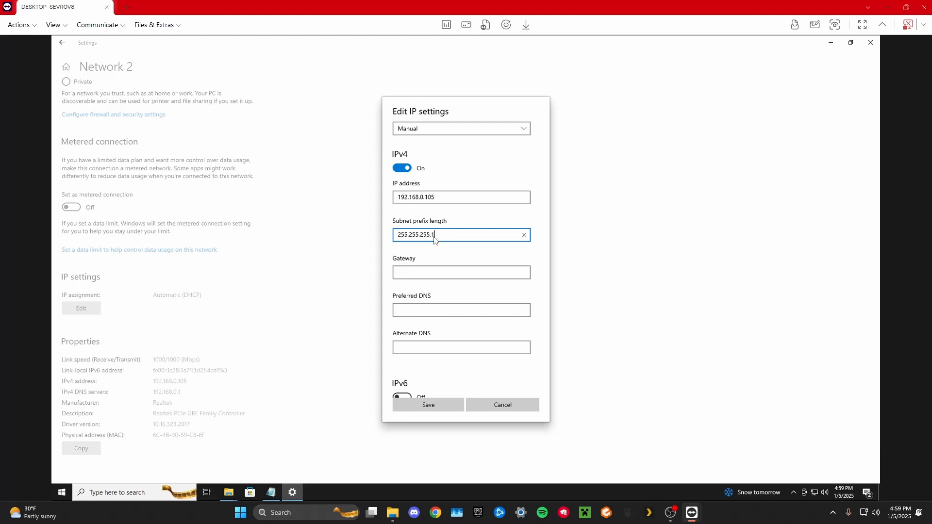
left_click(444, 272)
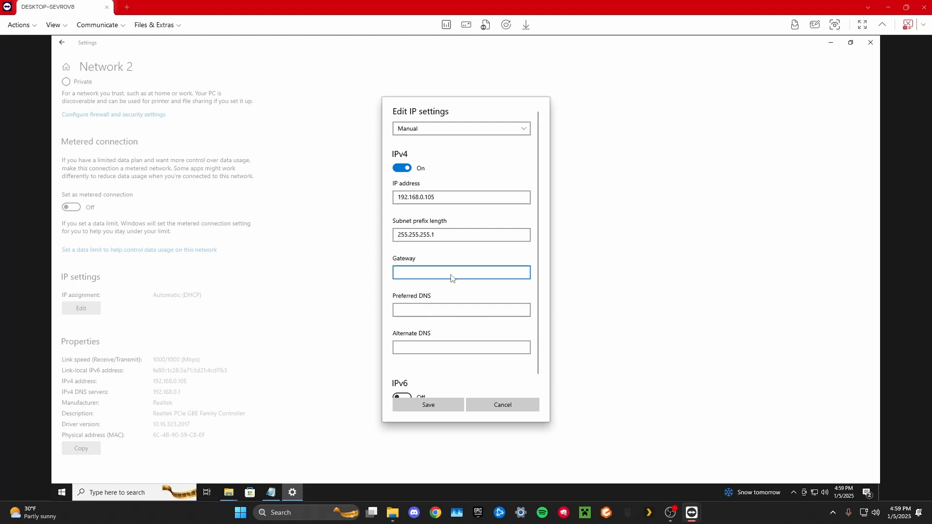
type("192.168.0.1")
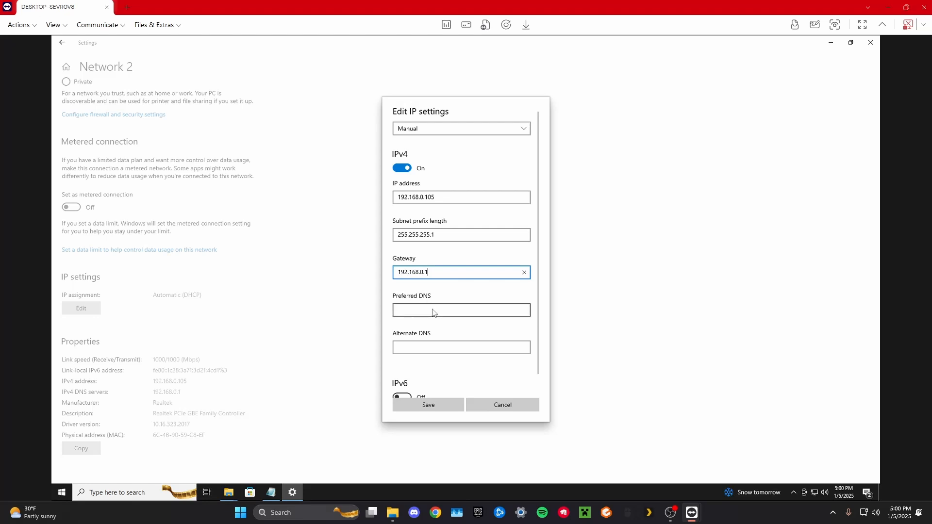
Set the preferred DNS to 1.1.1.1 and the alternate DNS to 8.8.8.8, and try to save the IP settings.
left_click(434, 312)
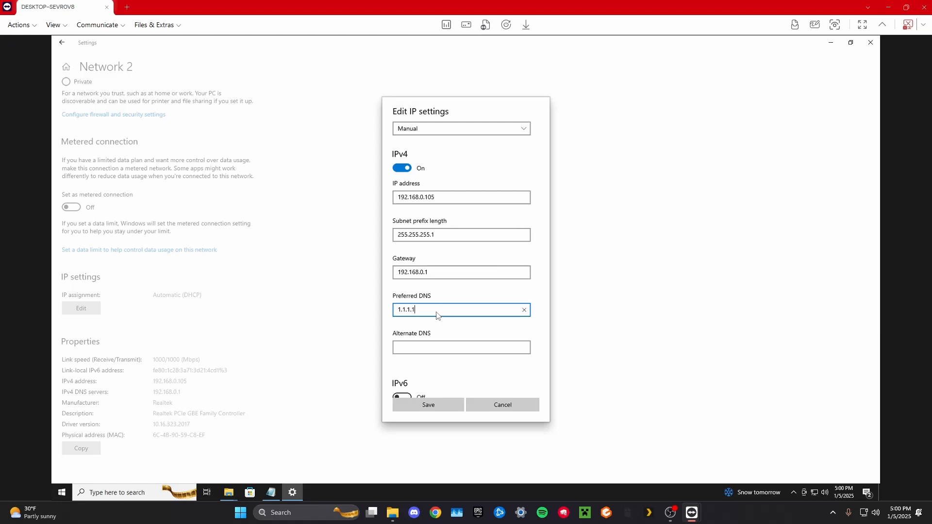
left_click(438, 348)
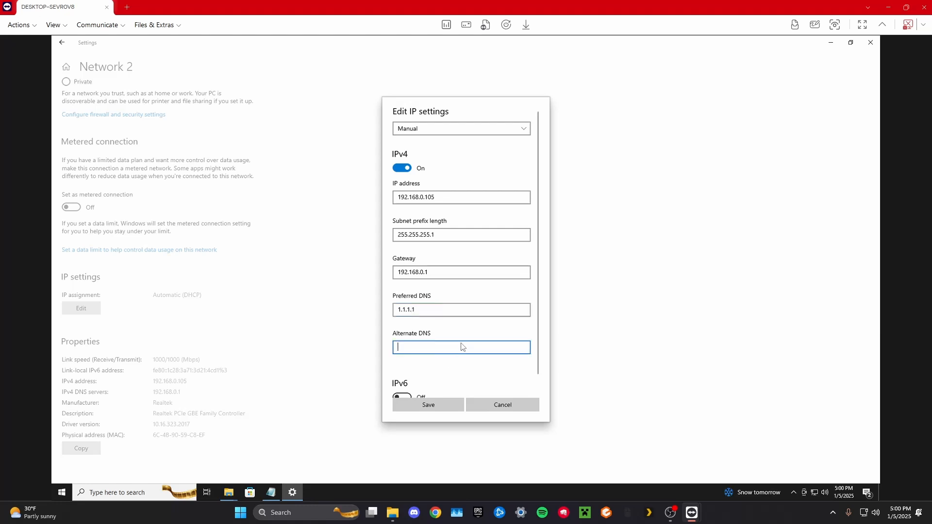
type("8.8.8.8")
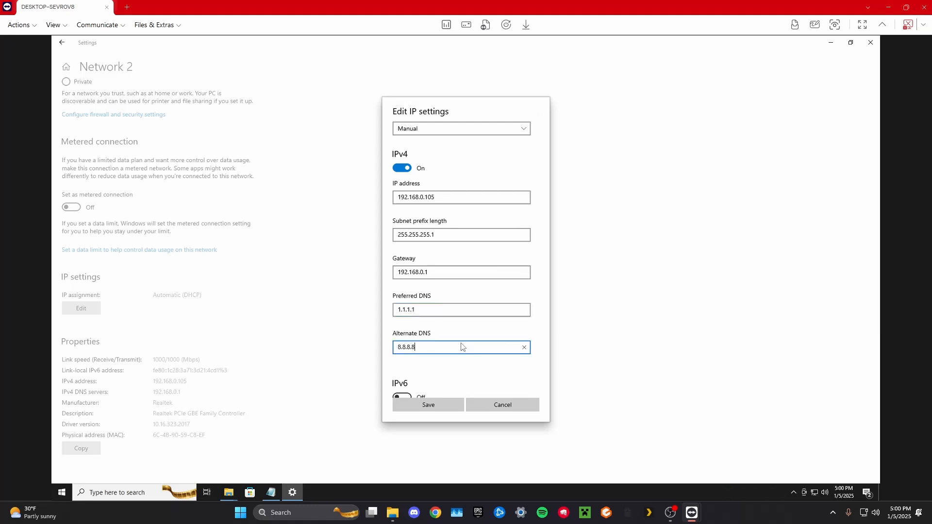
left_click(437, 410)
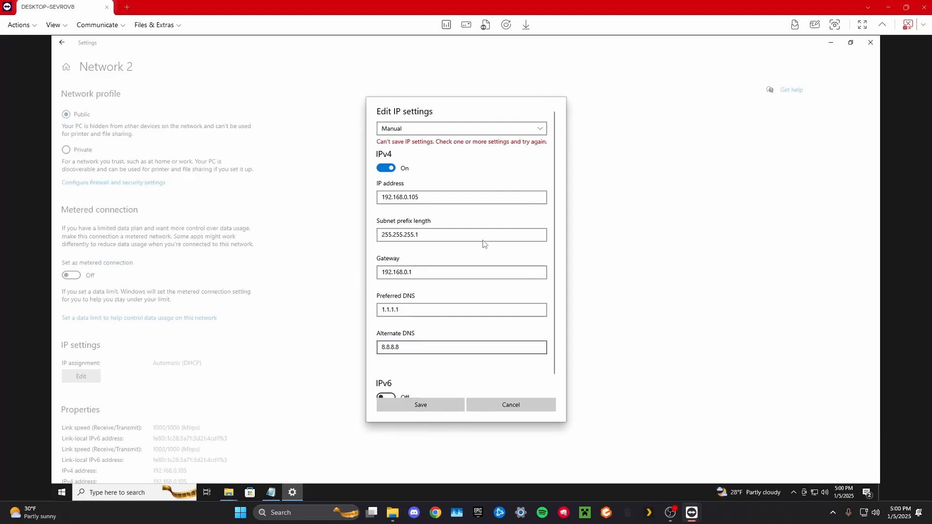
Change the subnet prefix length to 255.255.255.0 and try to save the IP settings again.
left_click(450, 238)
scroll(454, 262, "down", 1)
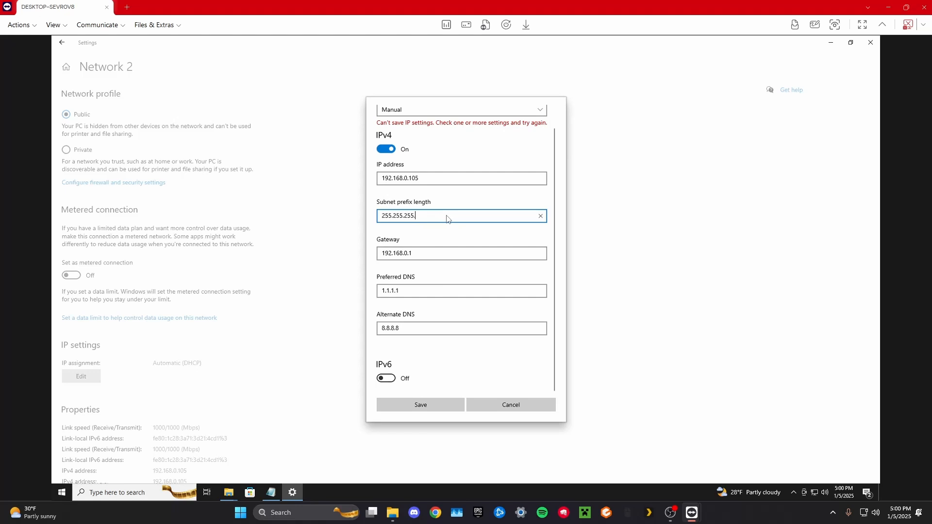
type("0")
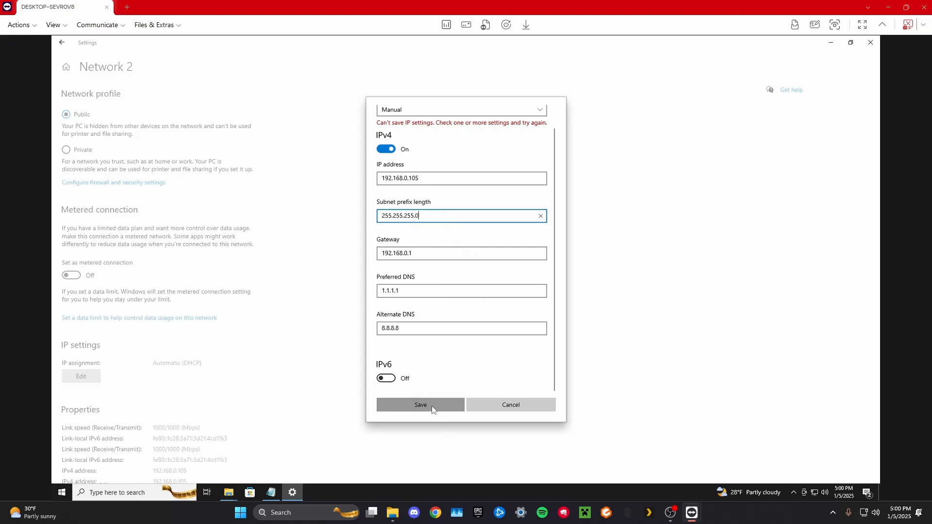
left_click(431, 404)
scroll(451, 291, "up", 1)
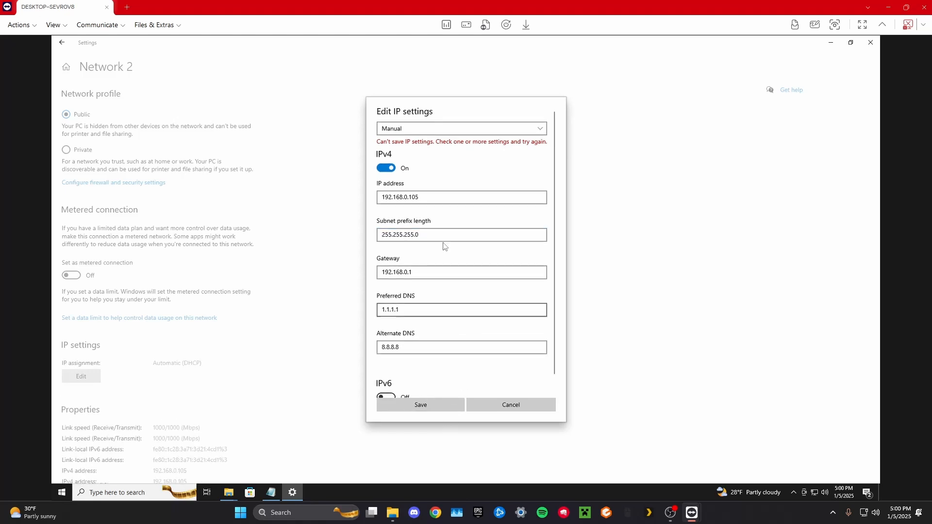
Clear the subnet prefix length, try to save the IP settings once more, and discard the manual IP configuration.
left_click(436, 235)
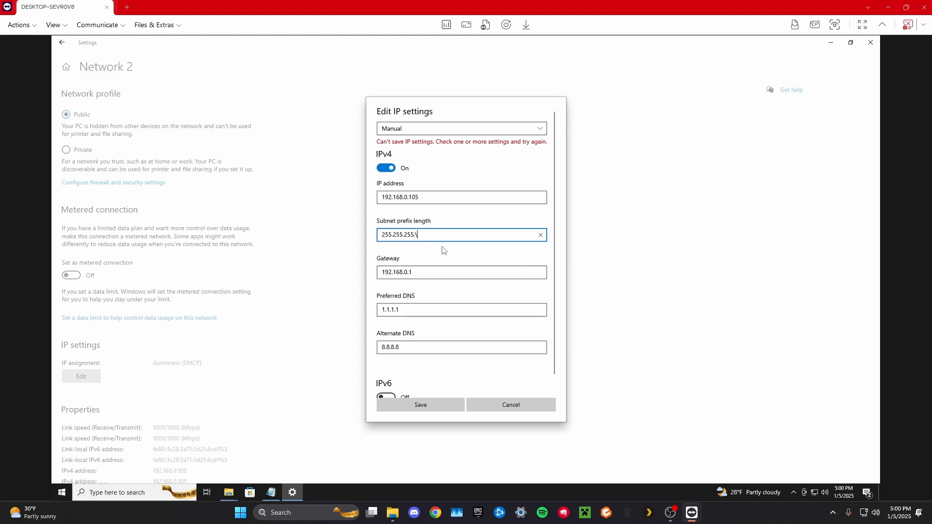
key("BackSpace")
key("BackSpace")
key("BackSpace")
key("BackSpace")
key("BackSpace")
key("BackSpace")
key("BackSpace")
key("BackSpace")
key("BackSpace")
key("BackSpace")
key("BackSpace")
key("BackSpace")
left_click(437, 407)
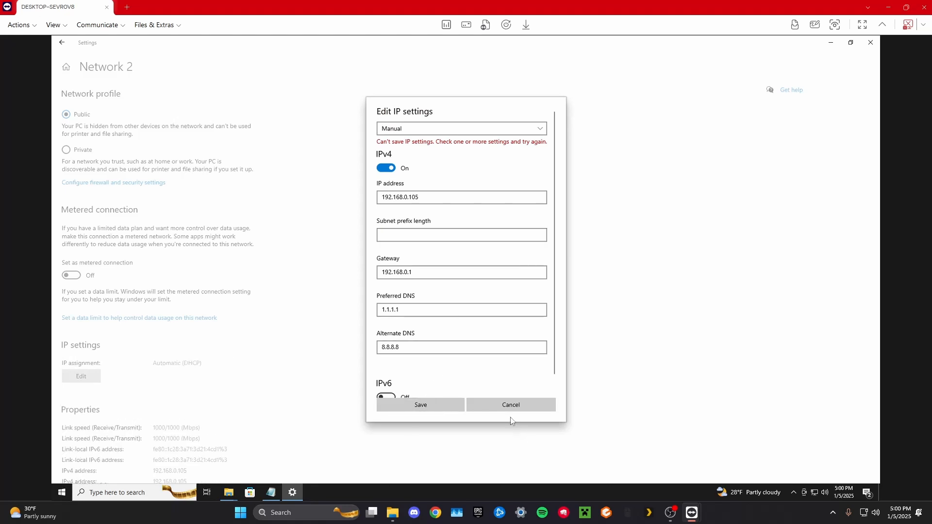
left_click(498, 408)
Copy the PC's IPv4 address from the network properties, set server-ip to 192.168.0.105 in the server properties file and save it.
scroll(256, 364, "down", 3)
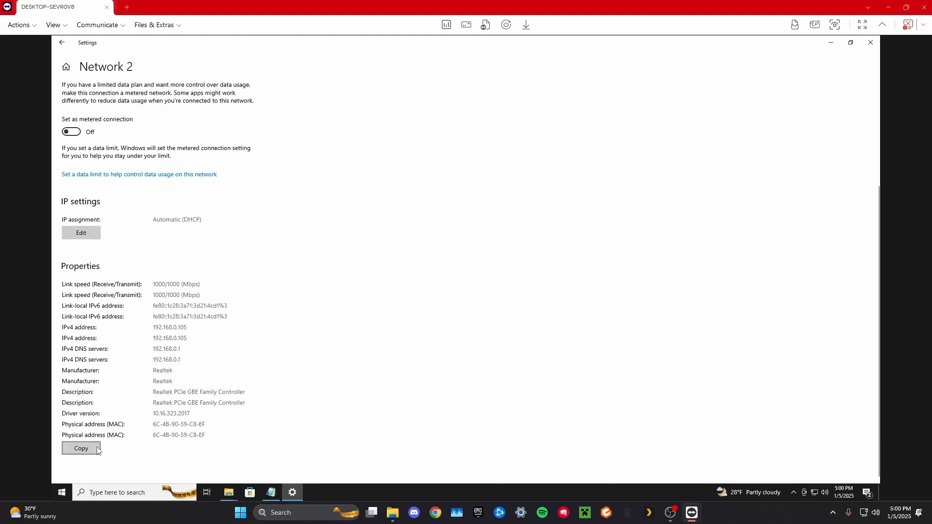
left_click_drag(173, 328, 154, 343)
key("ctrl+c")
left_click(832, 43)
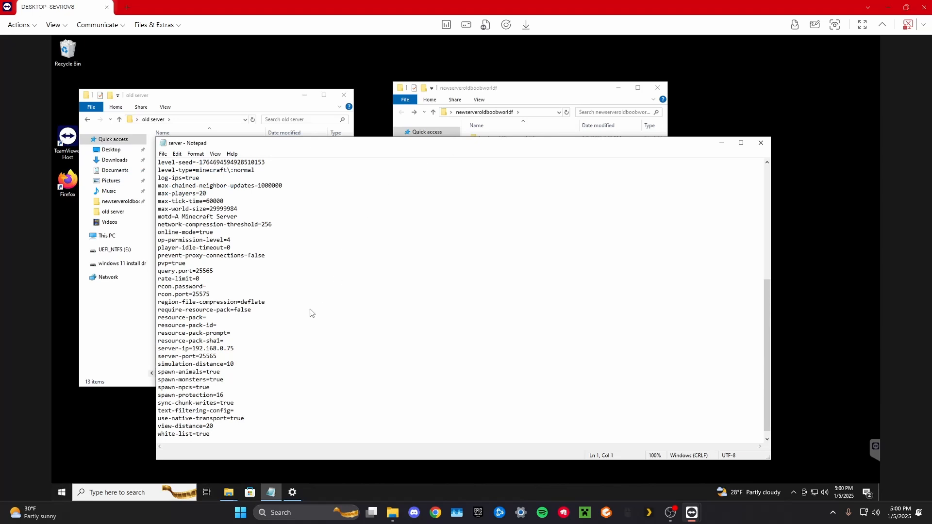
scroll(221, 321, "down", 1)
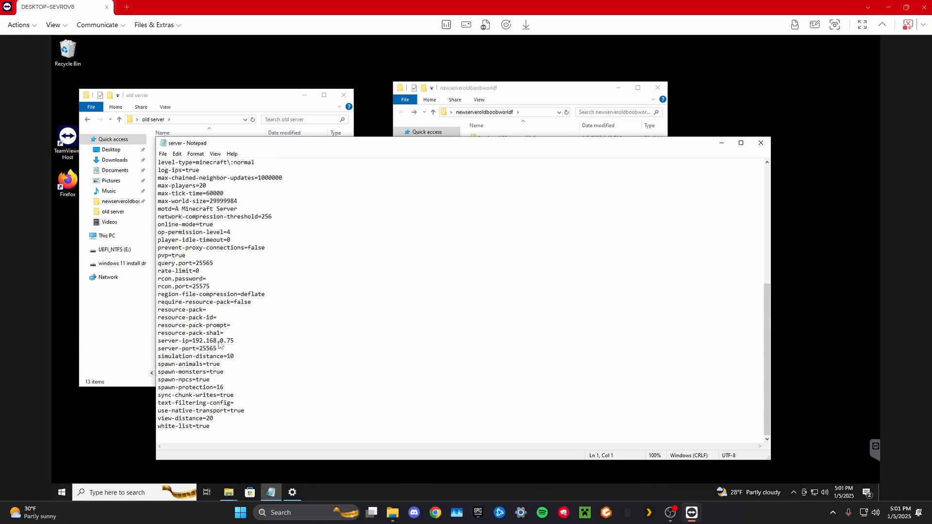
left_click_drag(192, 342, 235, 345)
key("ctrl+v")
key("ctrl+s")
Switch to Chrome on the local PC and open the router's admin page at 192.168.0.1.
left_click(441, 514)
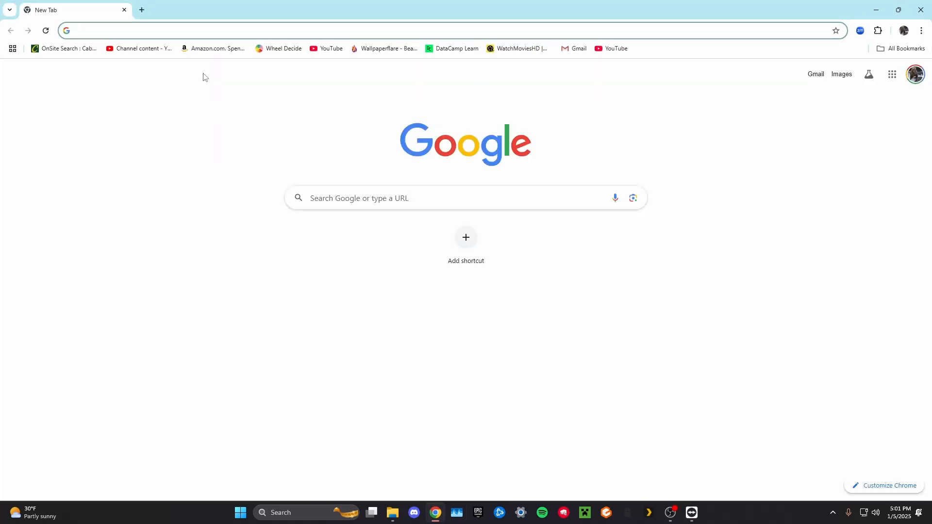
type("192")
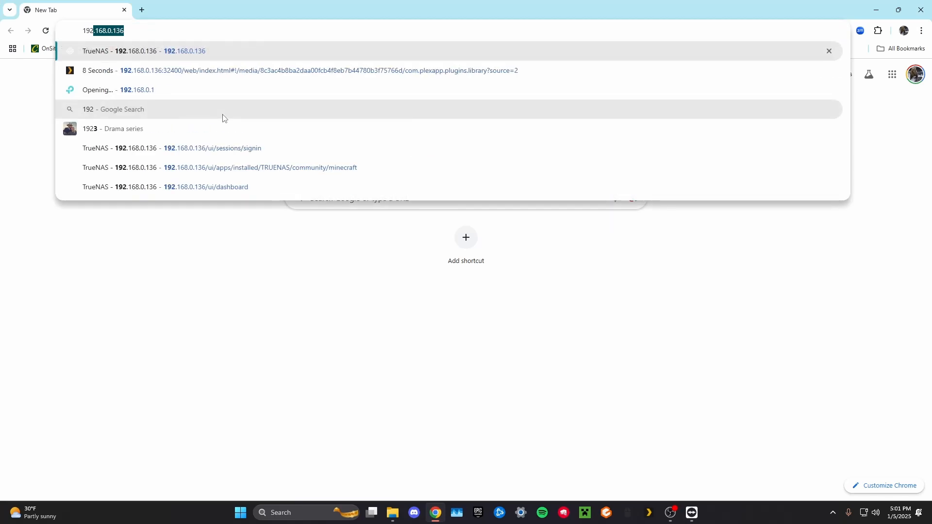
type(".168")
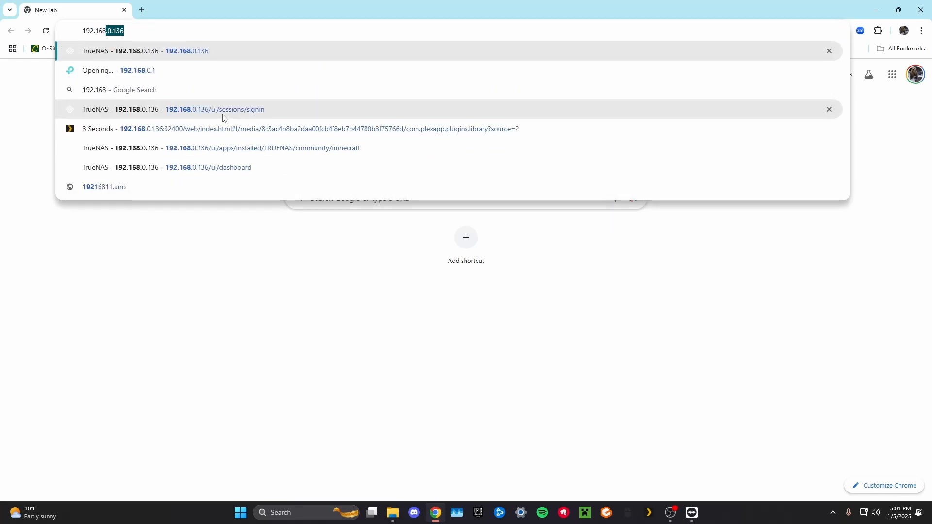
type(".01")
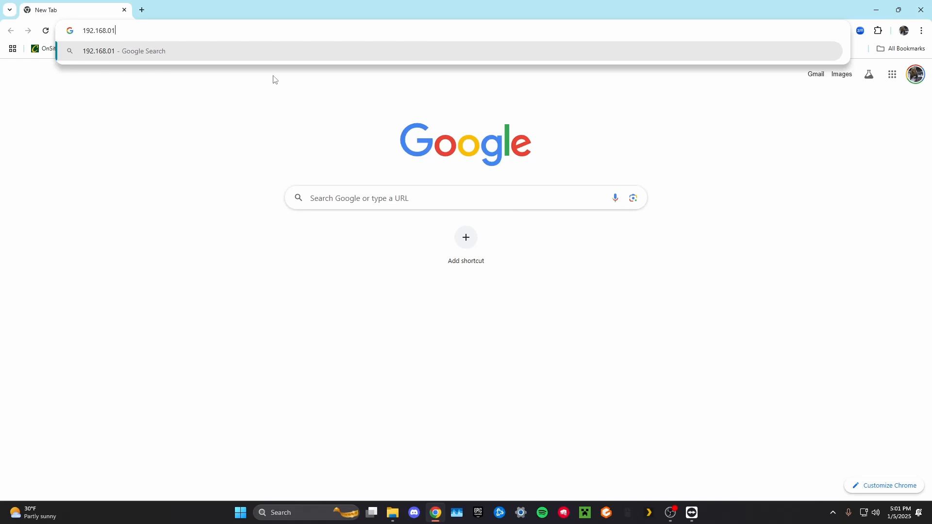
key("BackSpace")
type(".1")
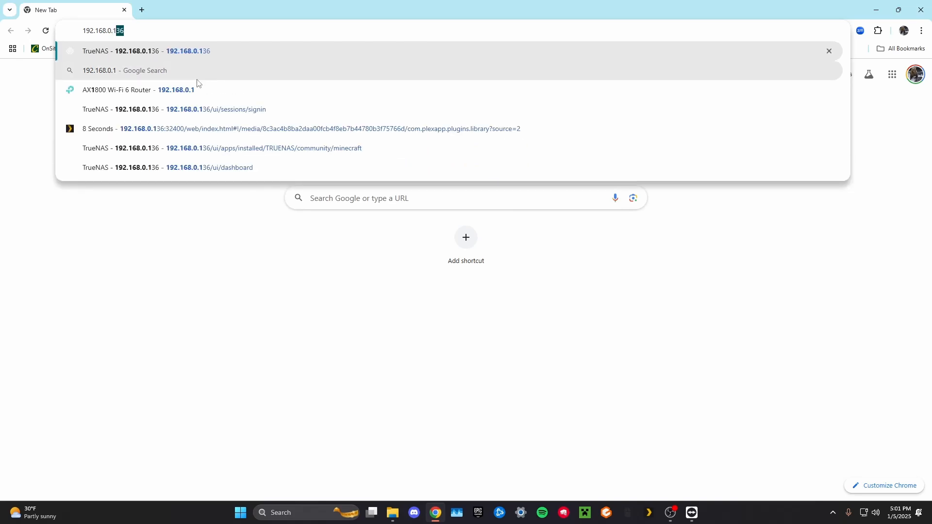
left_click(207, 93)
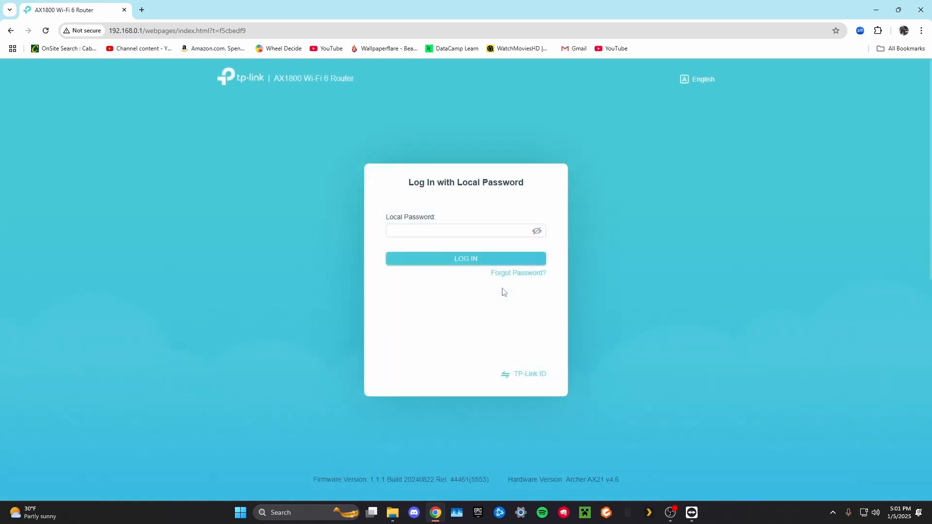
Log in to the router with the saved local password, authorizing the autofill with the Windows PIN.
left_click(431, 229)
left_click(451, 253)
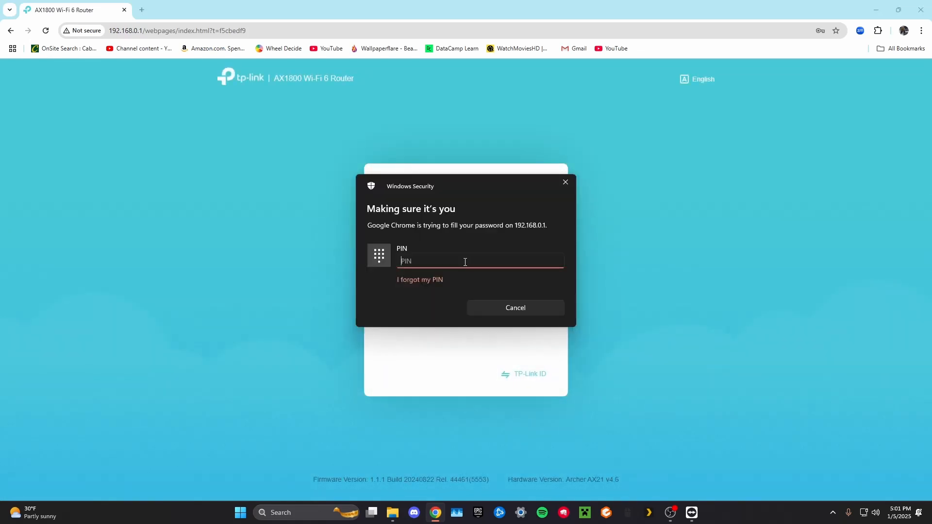
type("****")
left_click(486, 258)
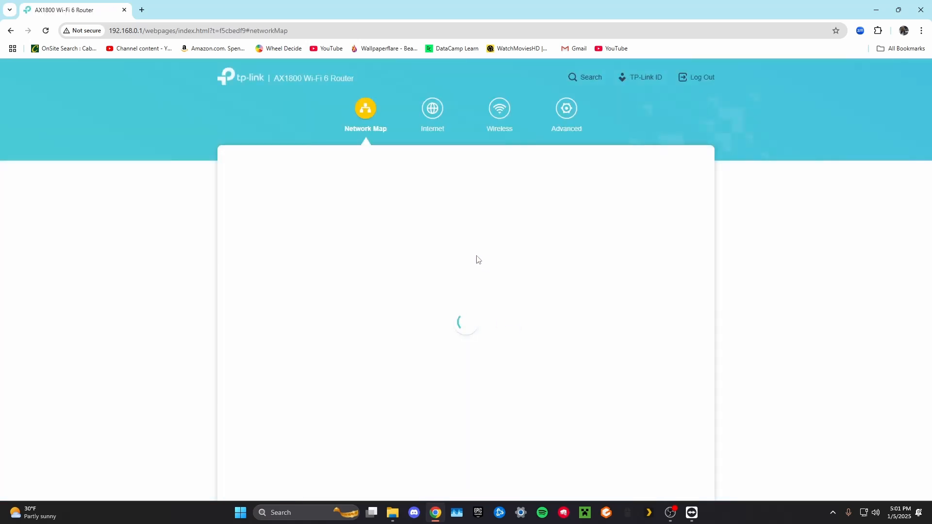
Add a DHCP address reservation for the connected device DESKTOP-SEVR0V8 at 192.168.0.105 and save it.
left_click(566, 109)
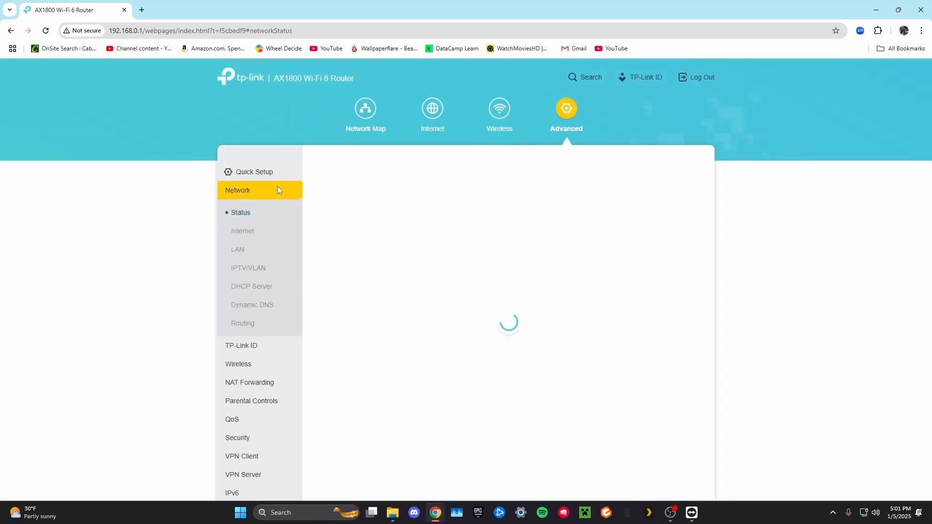
left_click(261, 288)
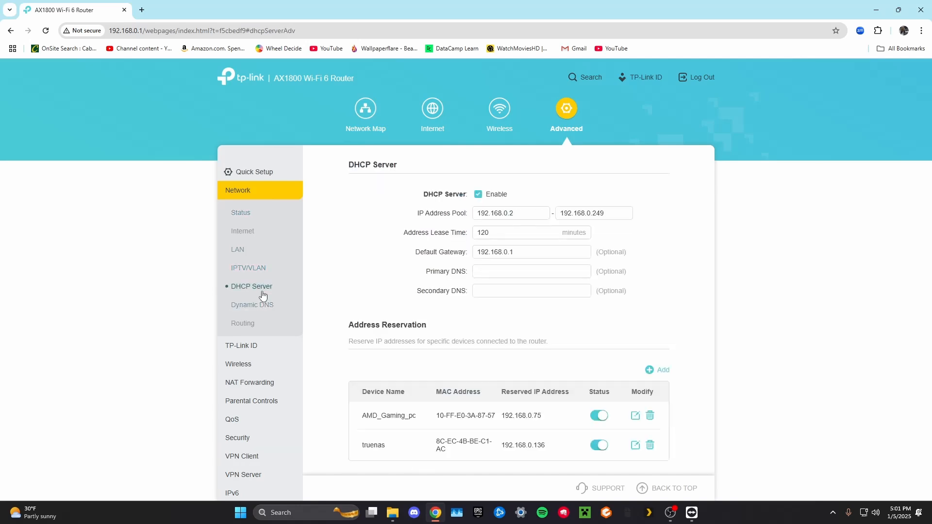
scroll(495, 326, "down", 2)
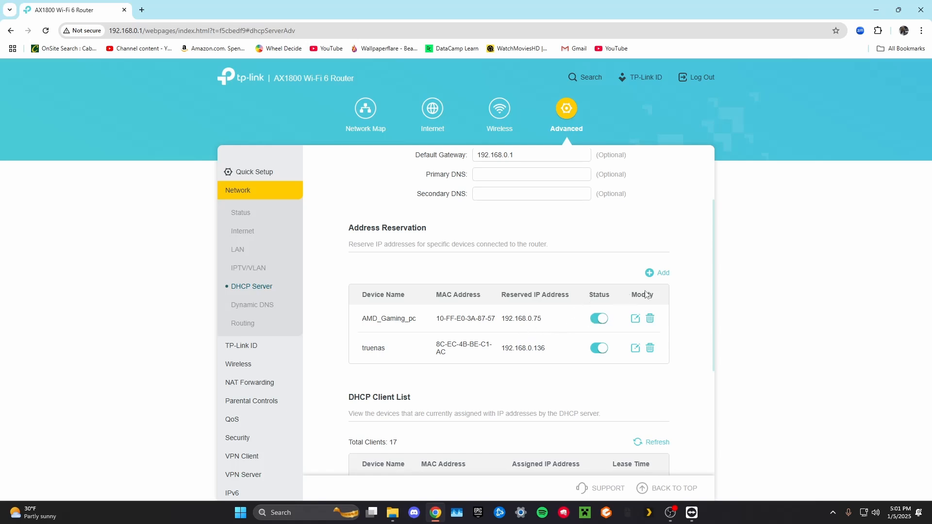
left_click(651, 272)
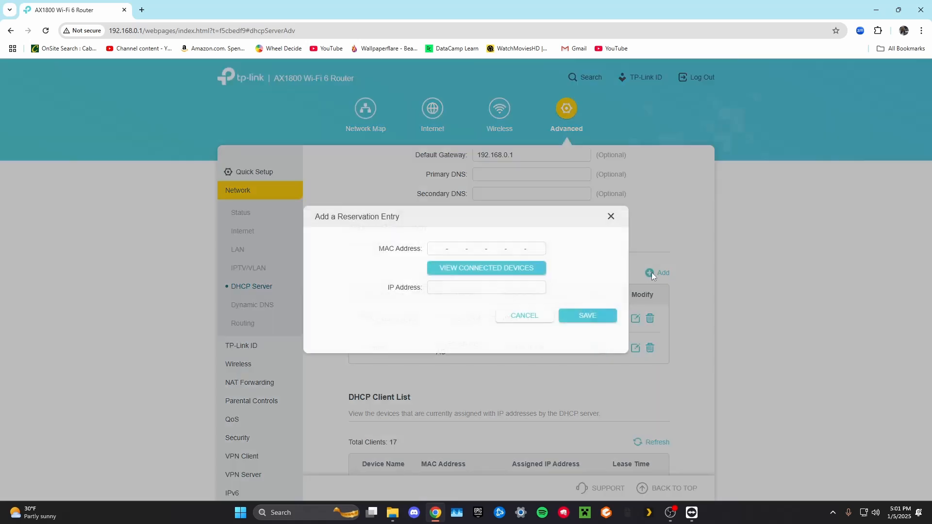
left_click(480, 274)
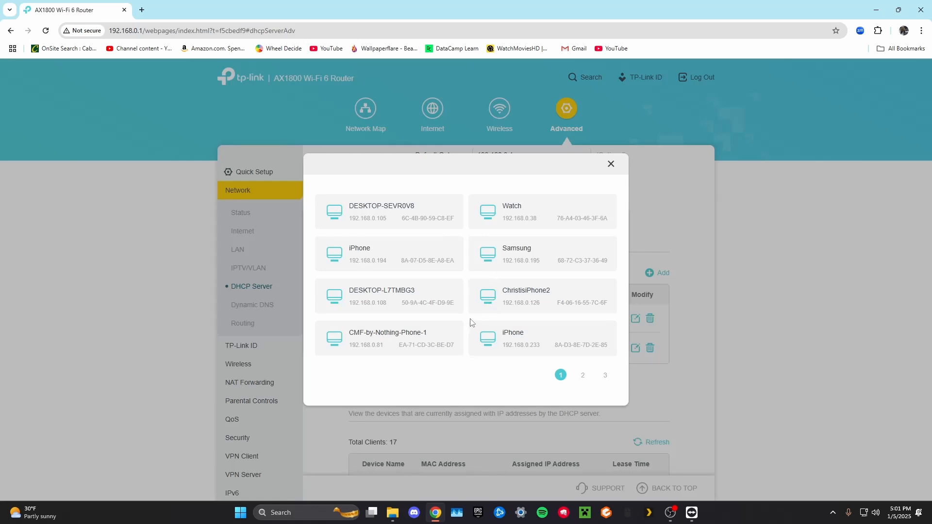
left_click(425, 217)
left_click(588, 320)
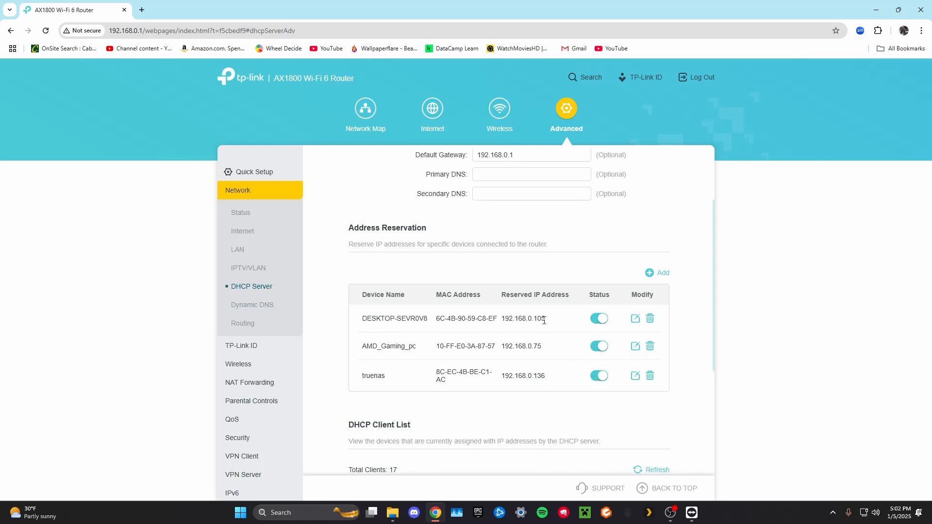
Return to the TeamViewer remote session, review the server properties file and close it.
mouse_move(692, 512)
left_click(733, 474)
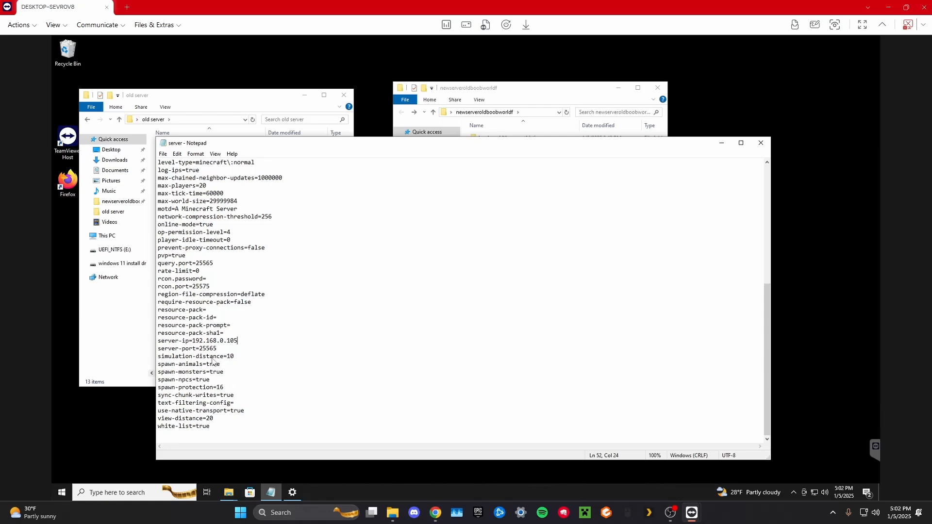
scroll(221, 379, "up", 10)
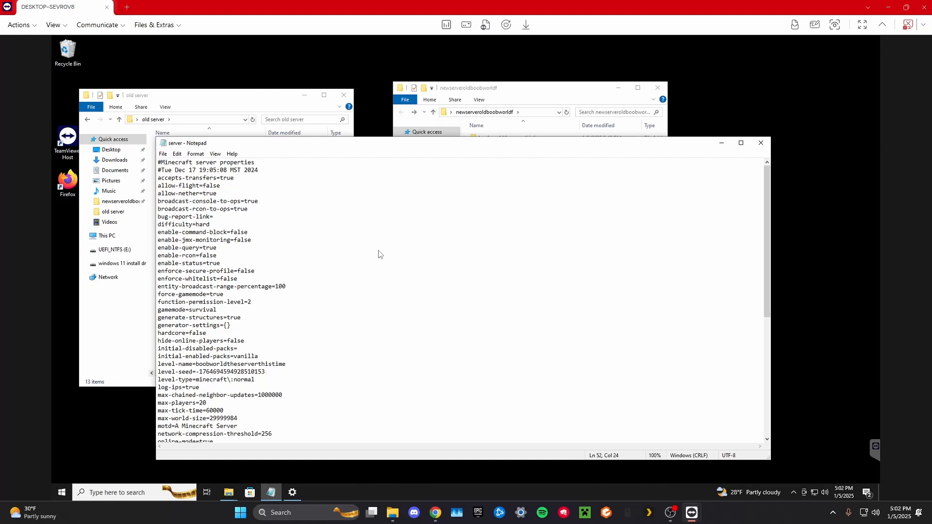
scroll(374, 250, "down", 9)
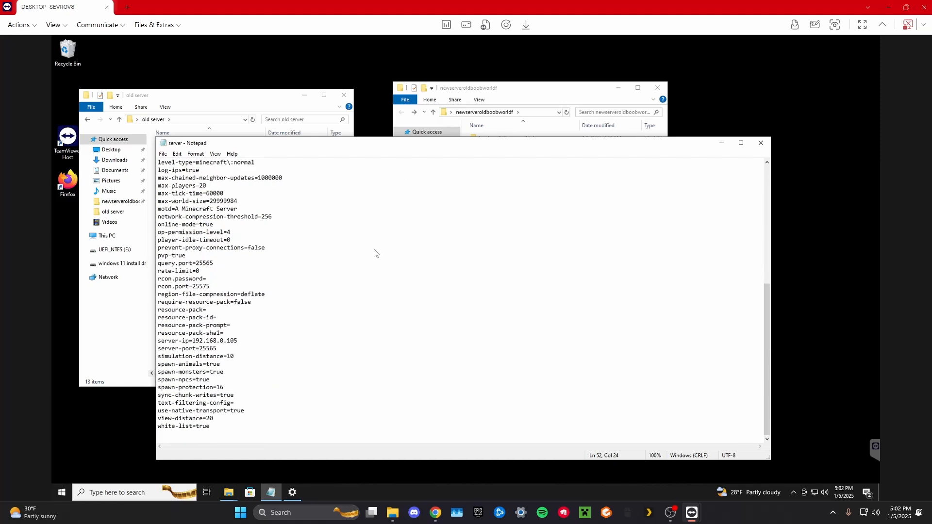
left_click(762, 142)
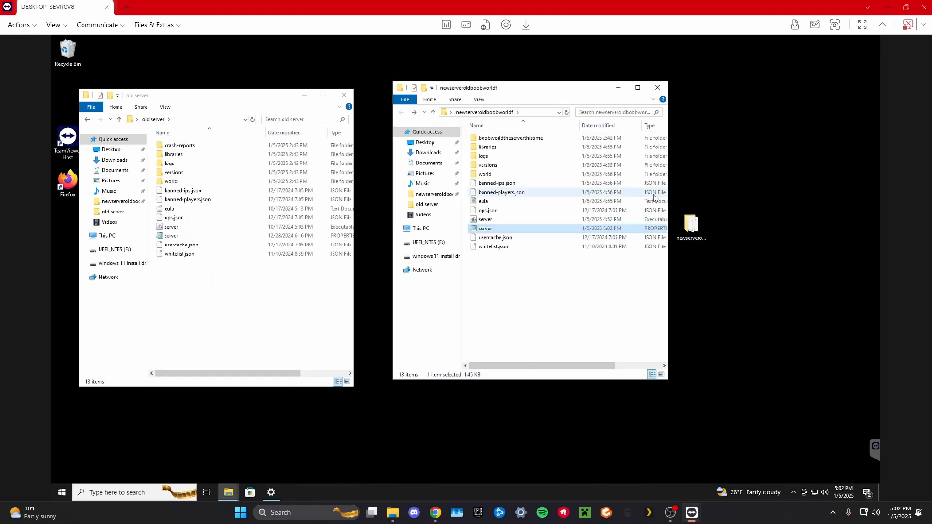
Run the server executable in the newserveroldboobworldf folder and check the Minecraft server log as it starts.
left_click(507, 221)
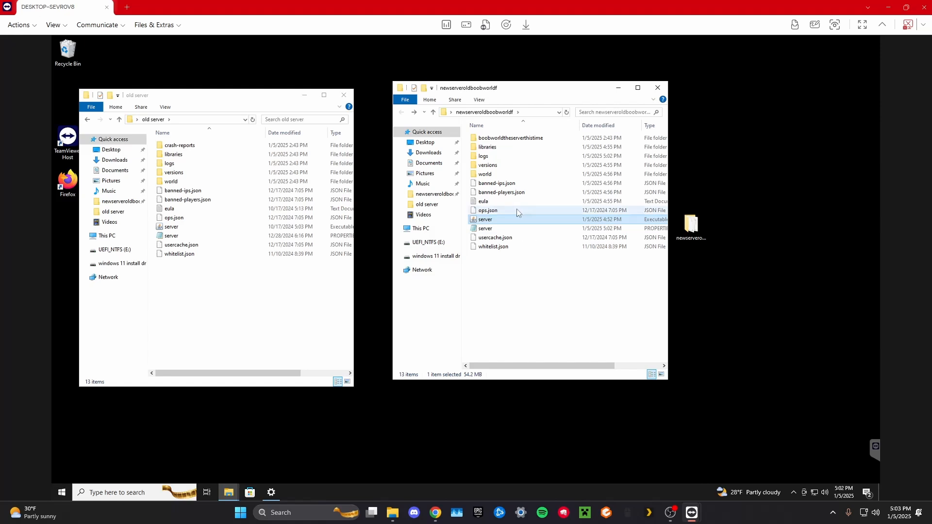
double_click(504, 218)
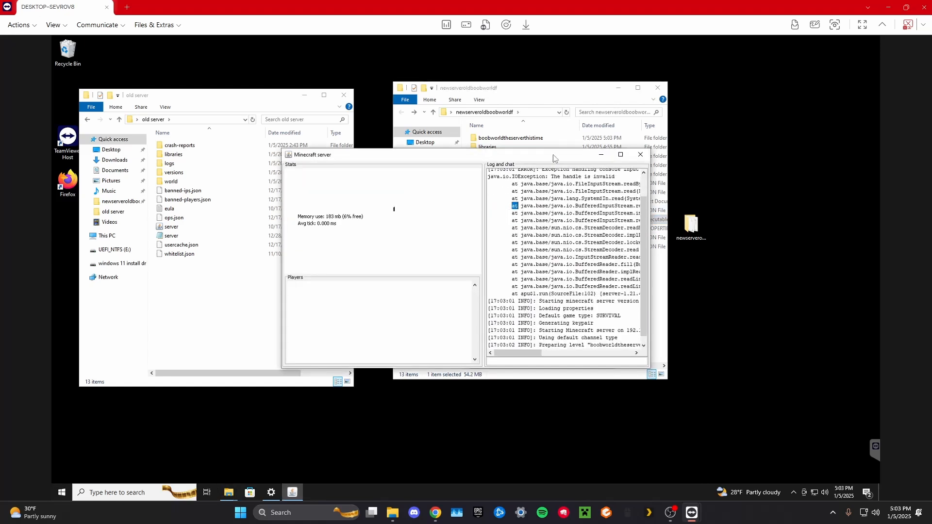
left_click_drag(563, 155, 586, 147)
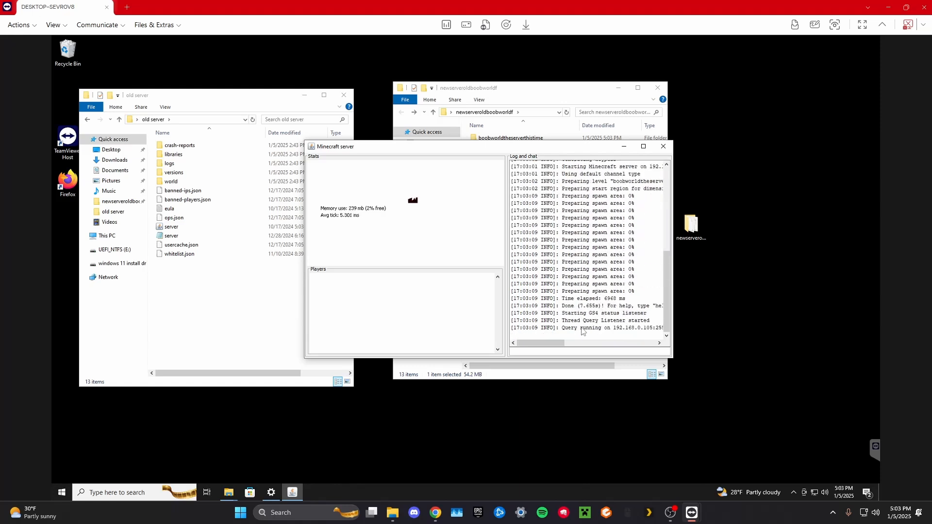
mouse_move(546, 344)
left_mouse_down()
mouse_move(568, 343)
mouse_move(542, 340)
left_mouse_up()
Launch the latest release of Minecraft Java Edition on the local PC and open the multiplayer server list.
left_click(585, 513)
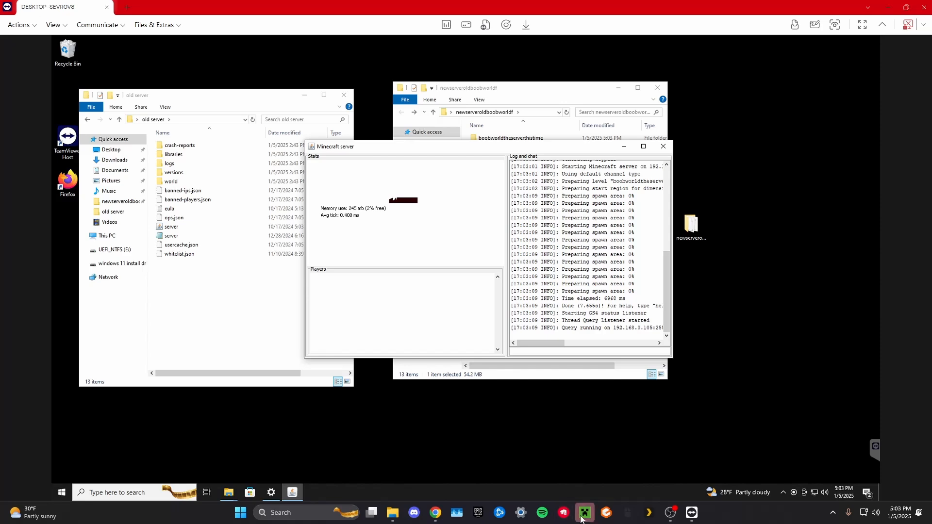
left_click(891, 6)
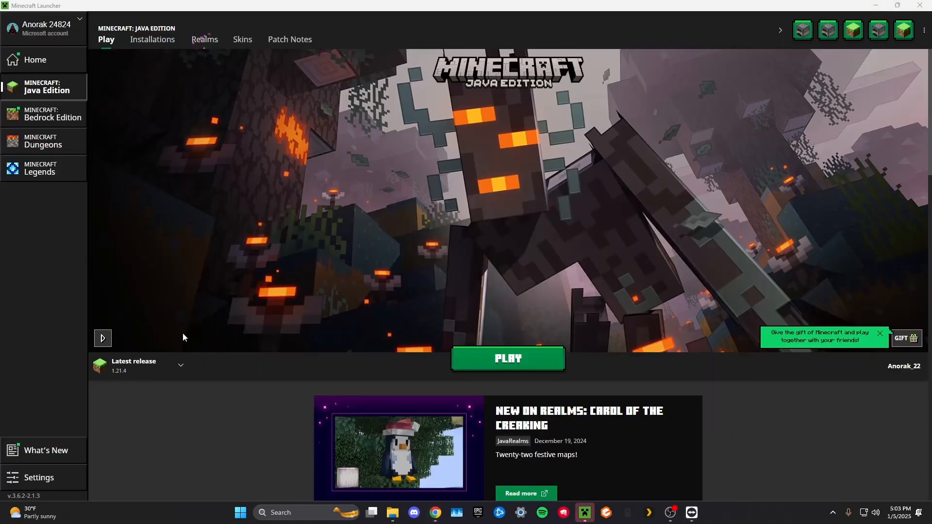
left_click(507, 357)
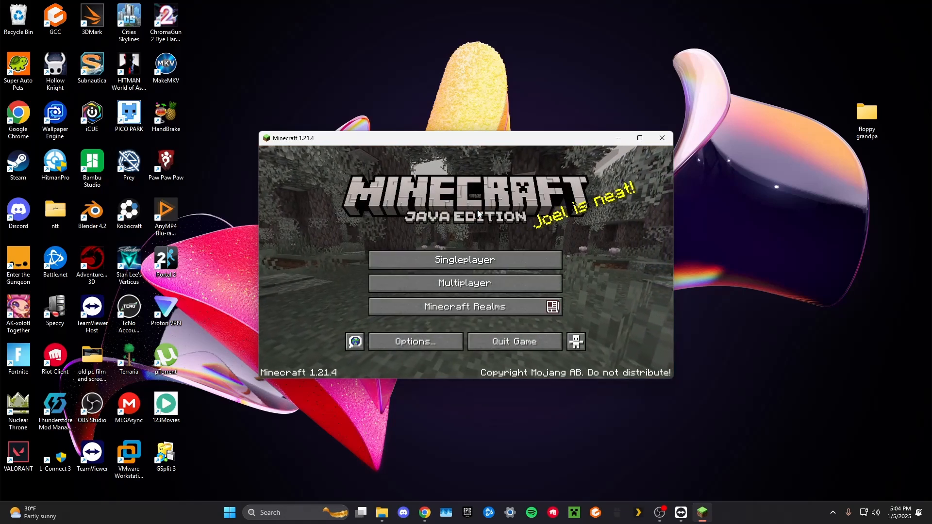
left_click(452, 286)
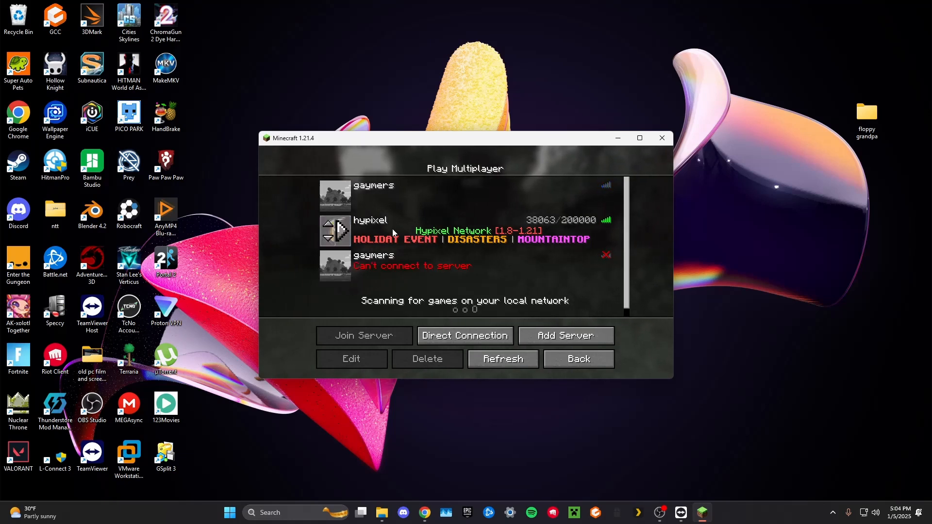
Start adding a multiplayer server entry and set its name to "gaymers final hope".
left_click(575, 336)
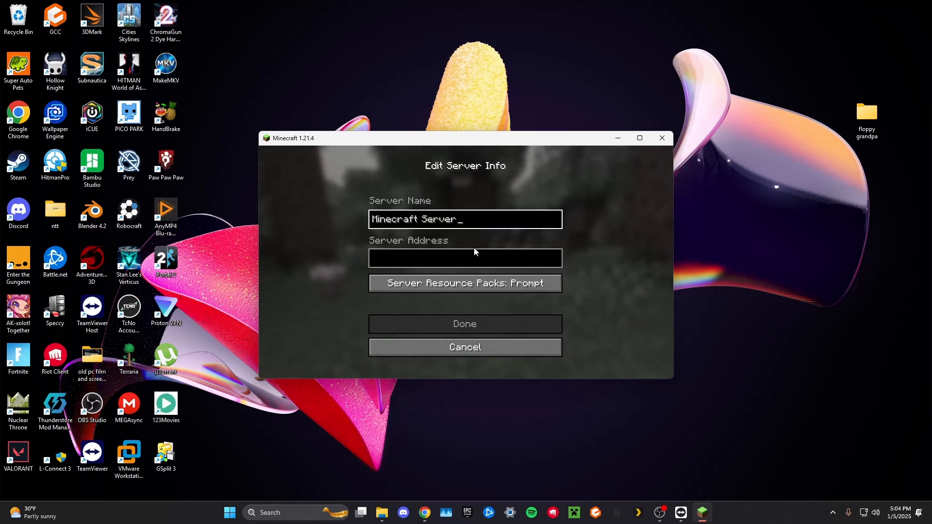
key("BackSpace")
key("BackSpace")
key("BackSpace")
key("BackSpace")
key("BackSpace")
key("BackSpace")
key("BackSpace")
key("BackSpace")
key("BackSpace")
key("BackSpace")
key("BackSpace")
key("BackSpace")
key("BackSpace")
key("BackSpace")
key("BackSpace")
key("BackSpace")
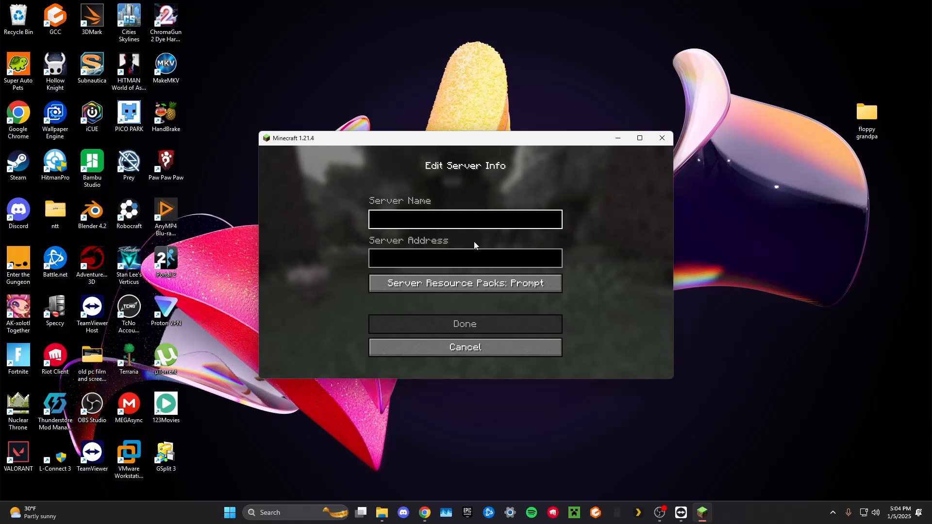
type("gaymer")
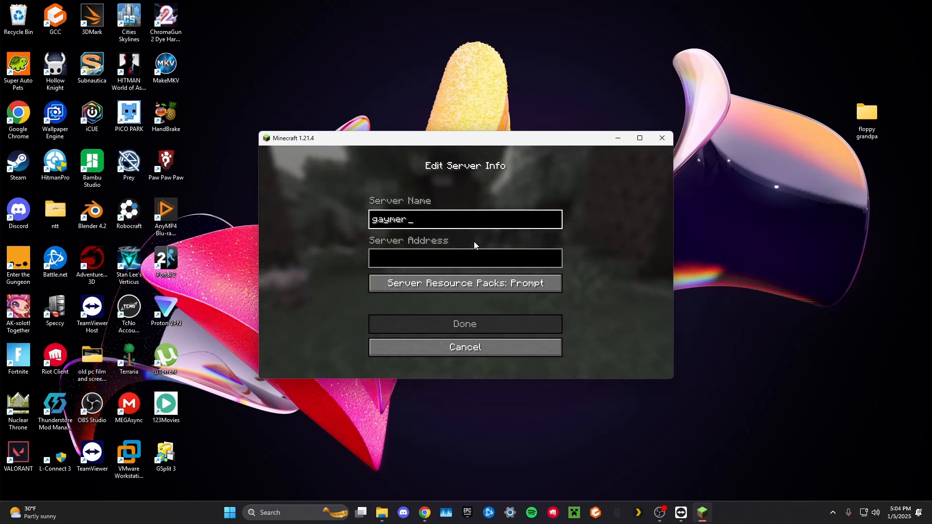
type("s fi")
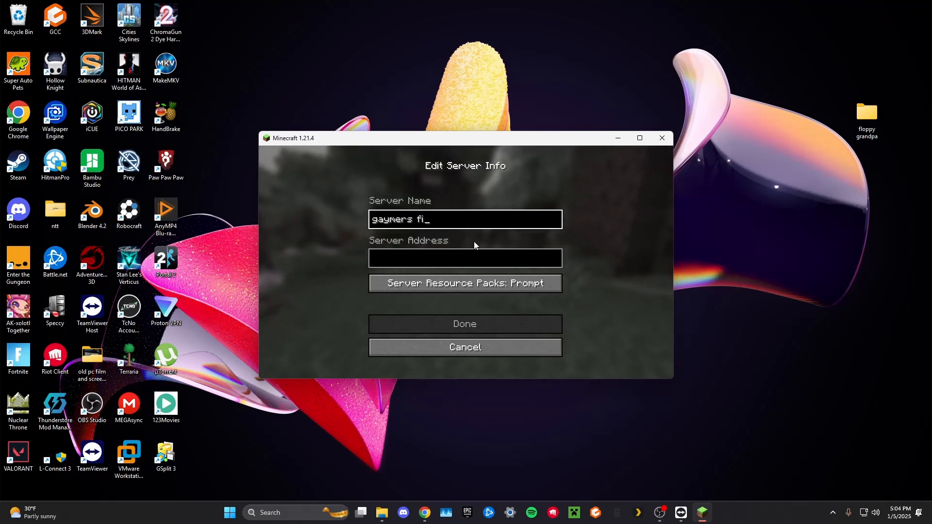
type("nal hope")
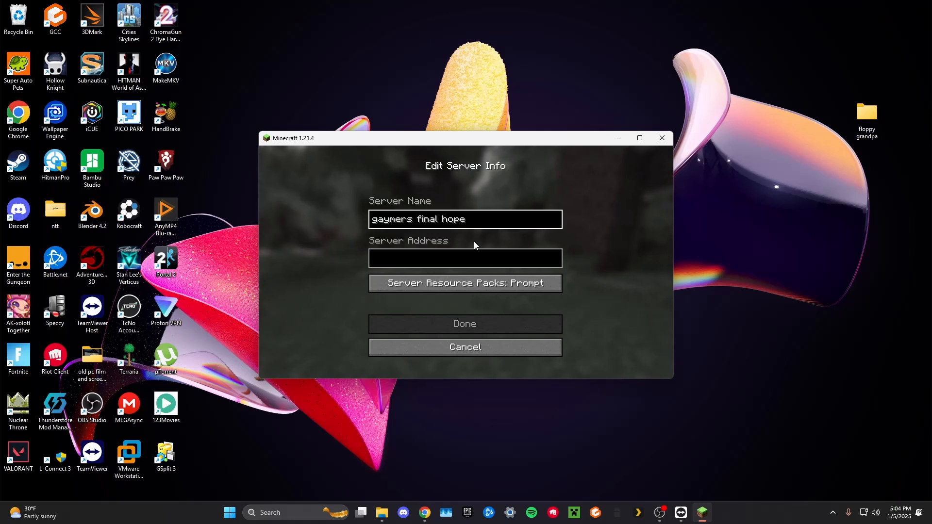
Set the new multiplayer server's address to 192.168.0.105 and save the entry.
left_click(415, 262)
type("192")
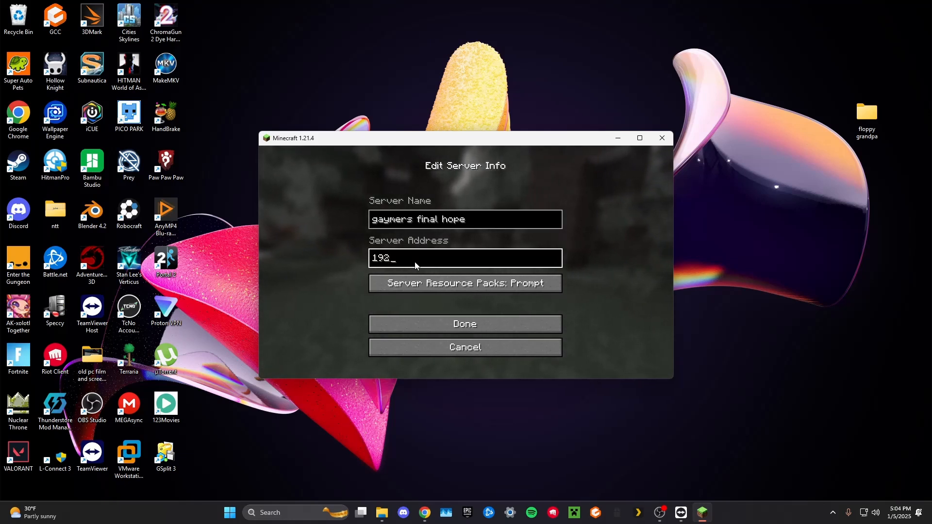
type(".168.0")
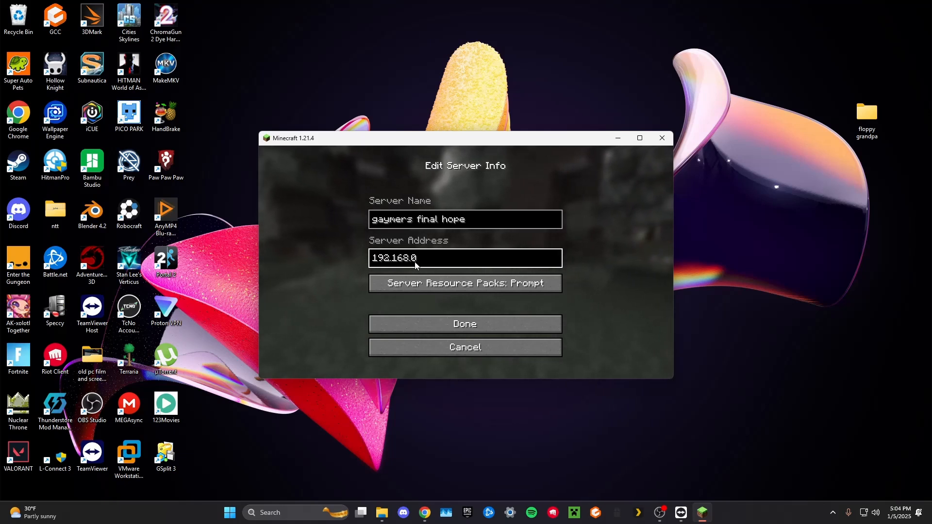
type(".105")
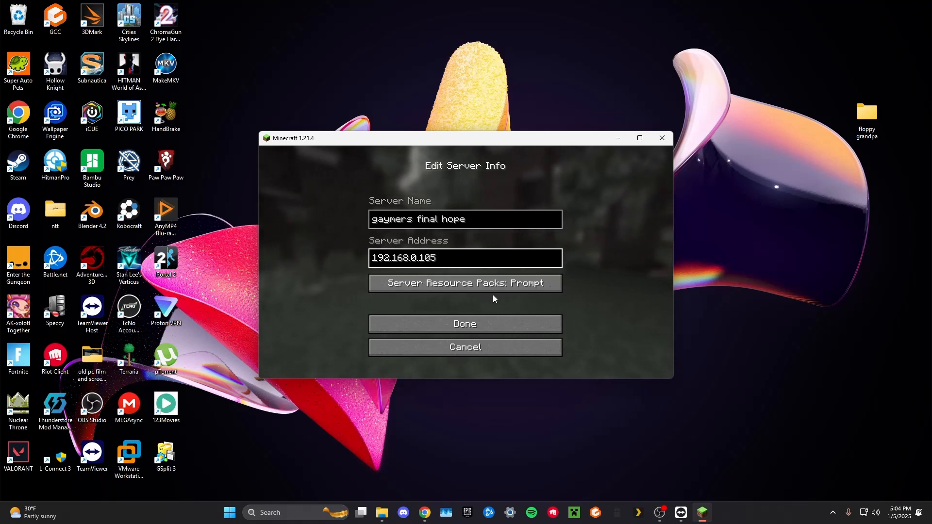
left_click(483, 326)
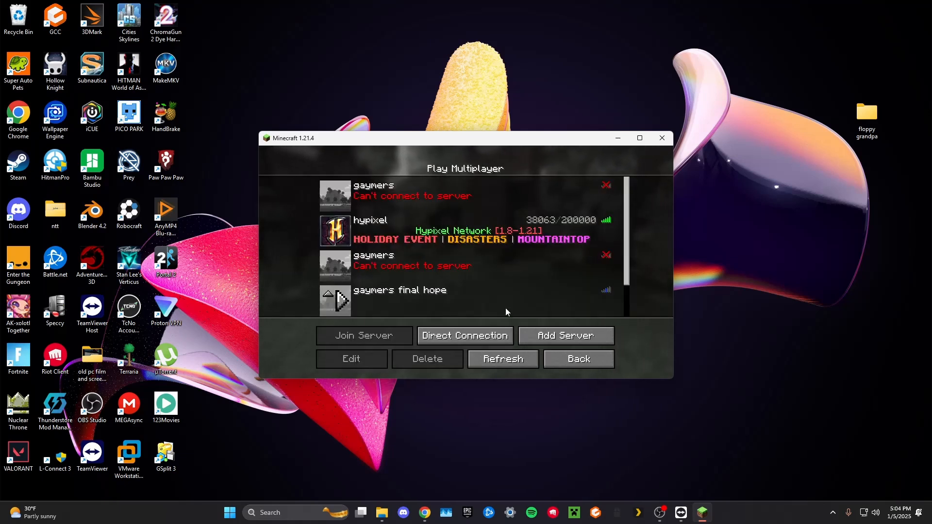
Join the "gaymers final hope" server from the multiplayer server list.
scroll(478, 286, "down", 1)
scroll(421, 278, "down", 1)
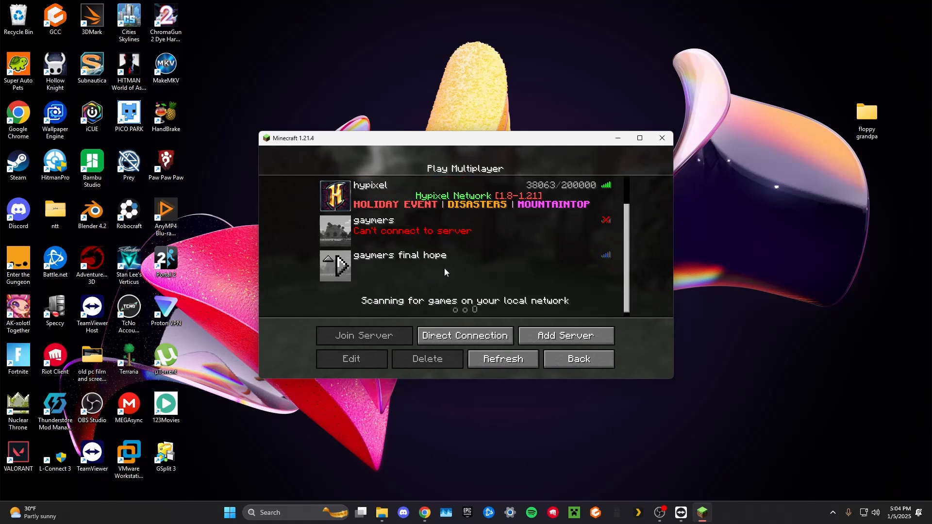
left_click(342, 270)
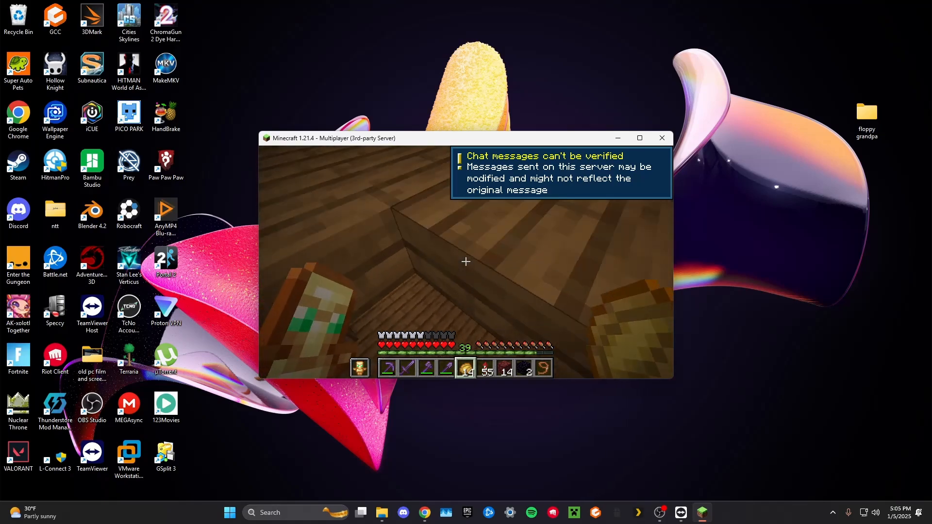
Walk through the wooden house, its snowy entrance and the upstairs bedroom to check the old world on the server.
key("w")
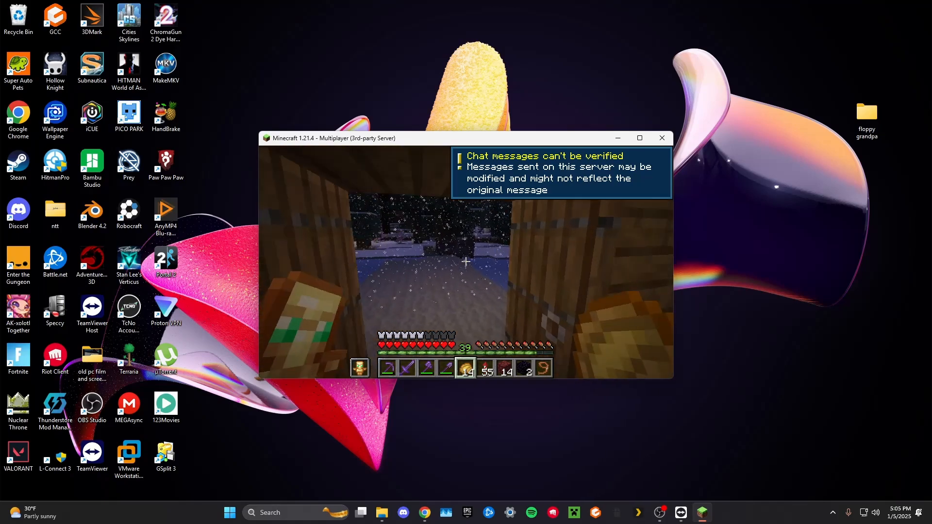
key("w")
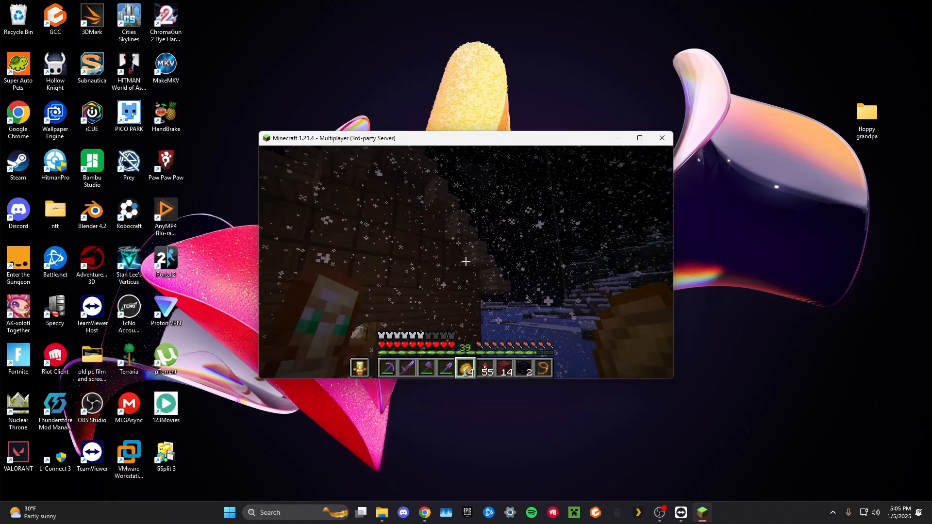
key("w")
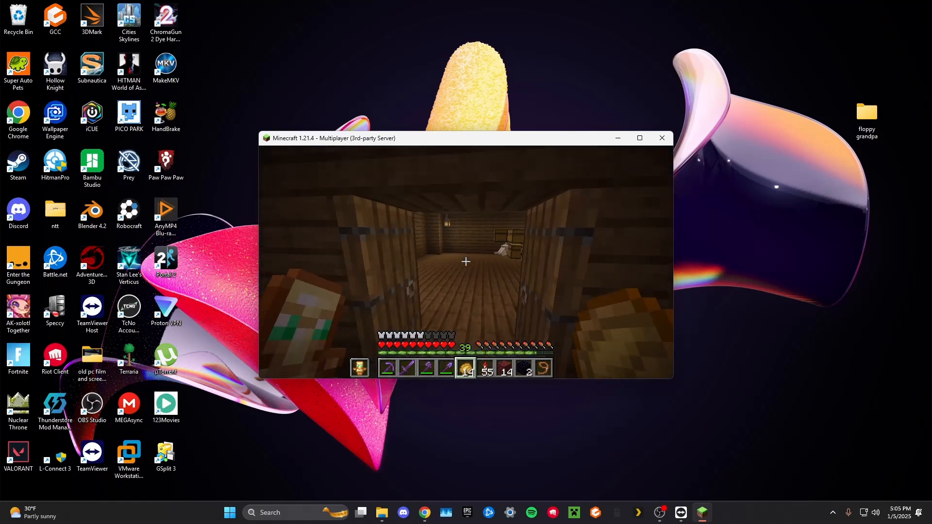
key("w")
right_click(466, 261)
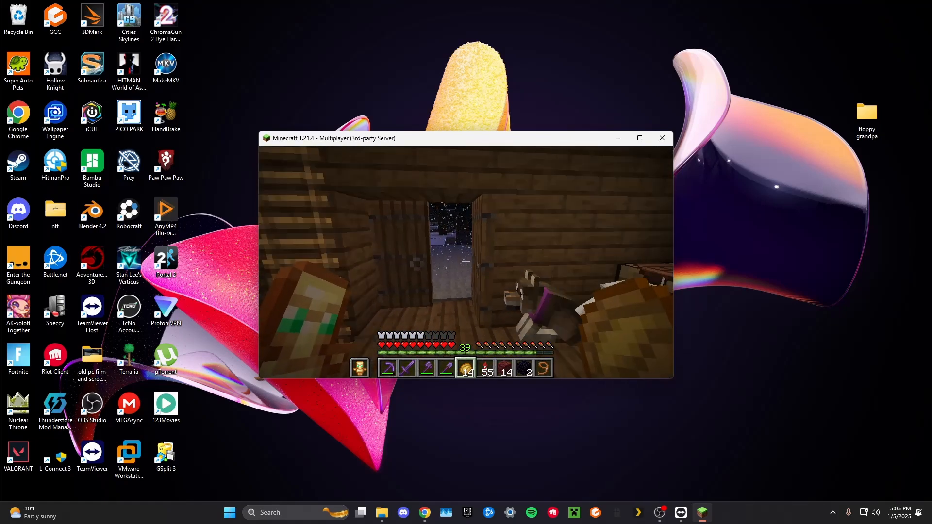
right_click(466, 262)
key("w")
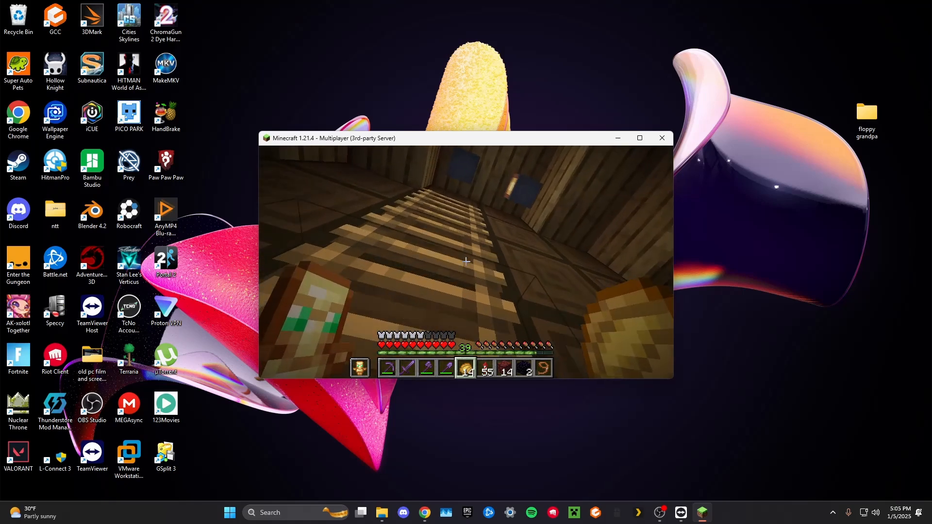
key("w")
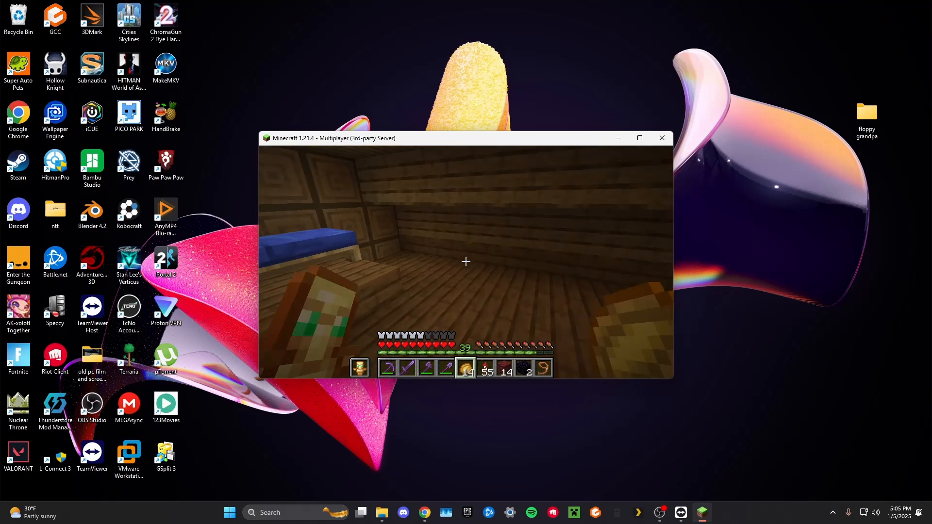
key("w")
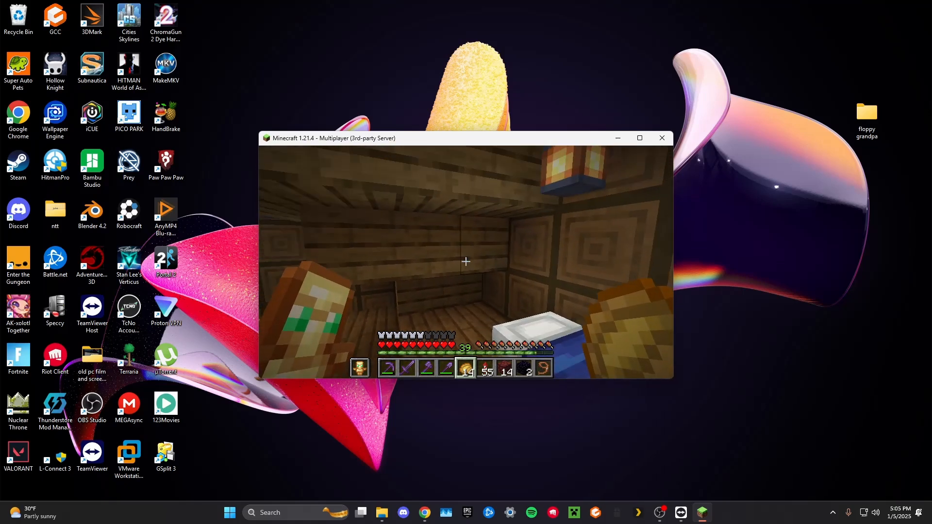
Disconnect from the server and close Minecraft.
key("Escape")
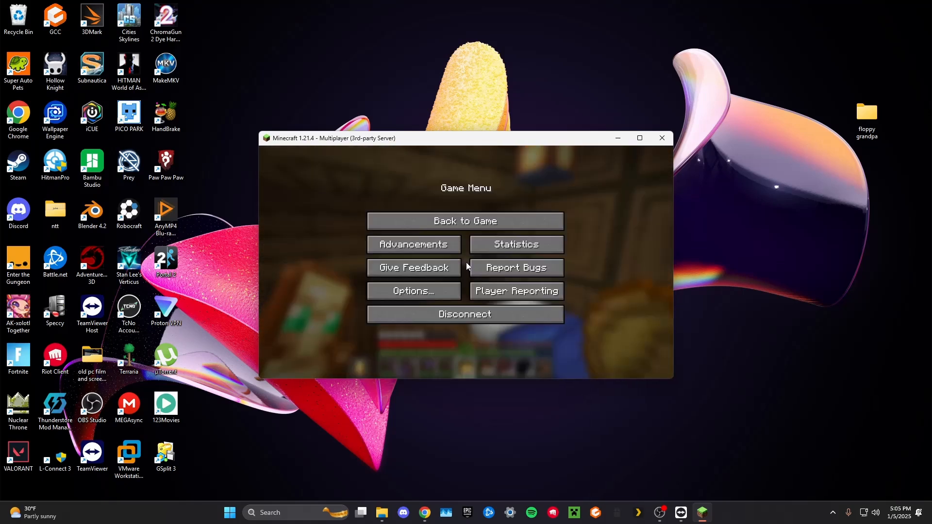
left_click(476, 317)
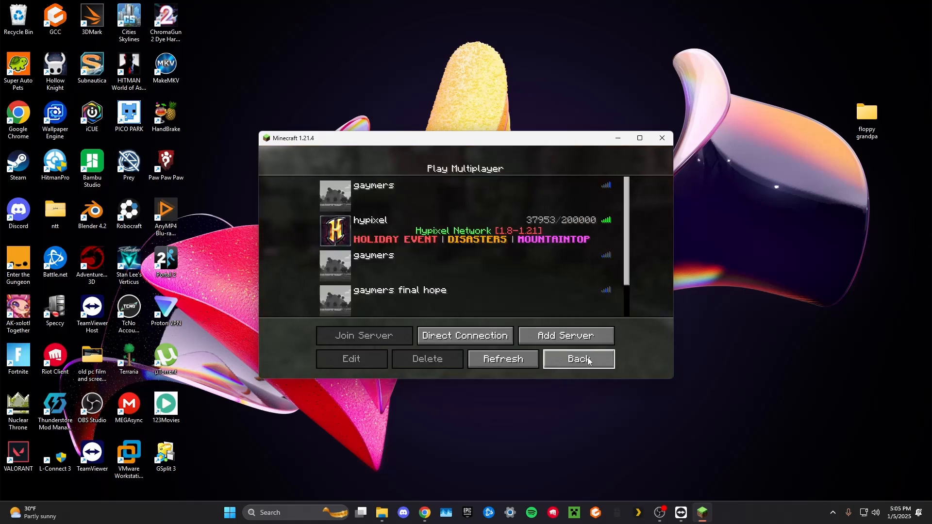
left_click(588, 363)
left_click(665, 138)
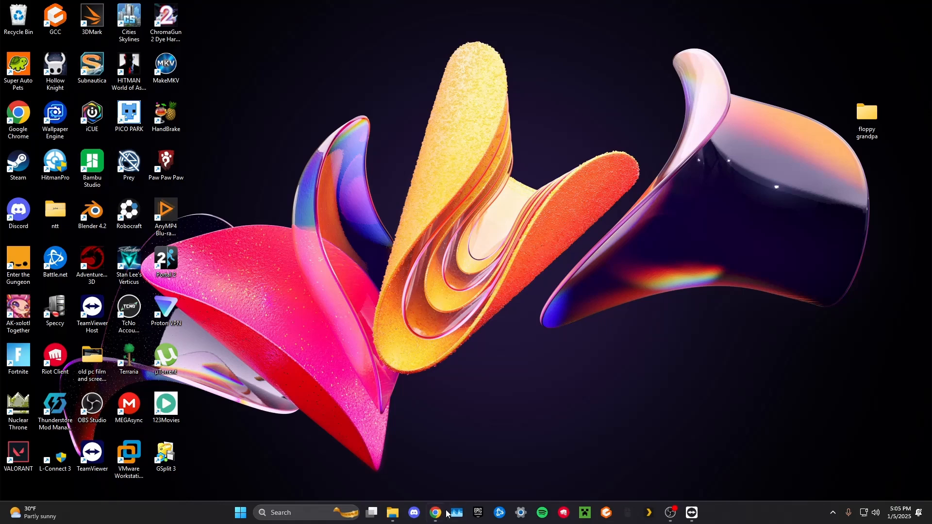
Switch to the router page in Chrome and examine the Device Isolation, Access Control and Firewall security settings.
left_click(436, 513)
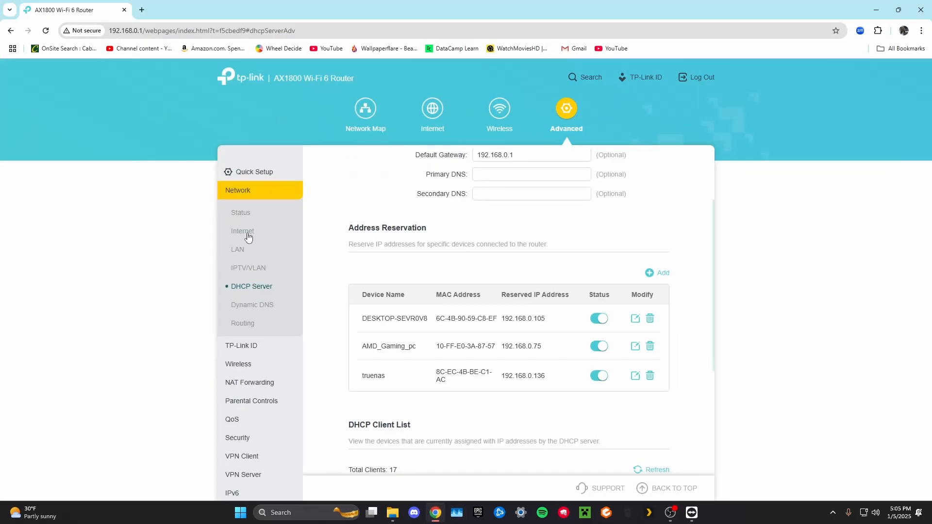
scroll(272, 348, "down", 2)
left_click(264, 372)
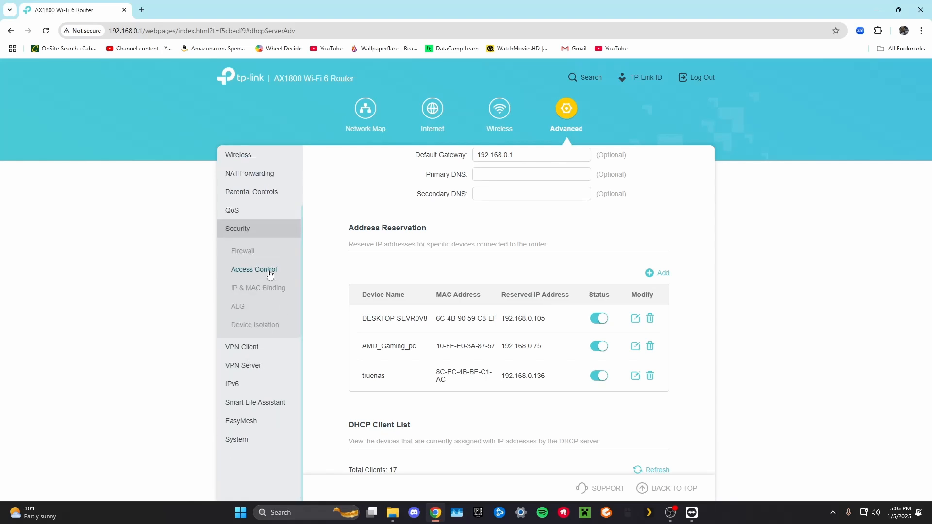
left_click(270, 331)
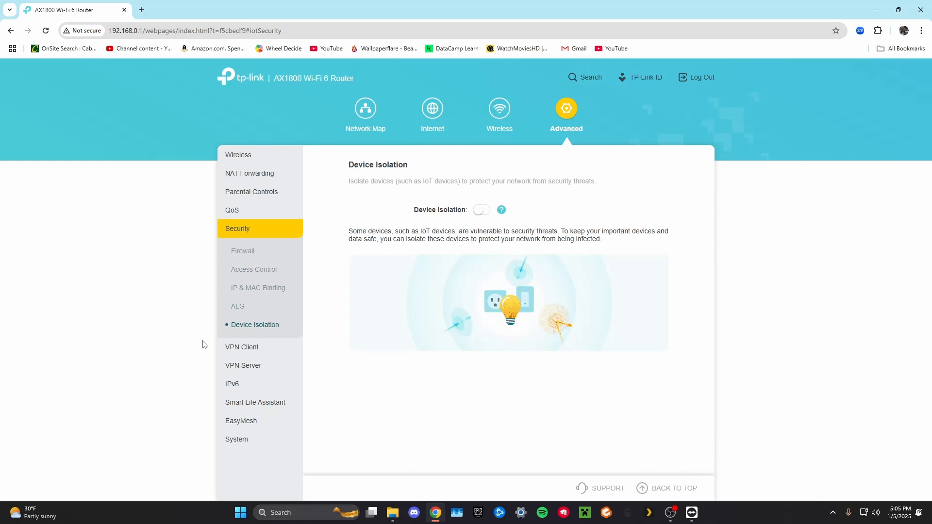
left_click(253, 289)
left_click(258, 273)
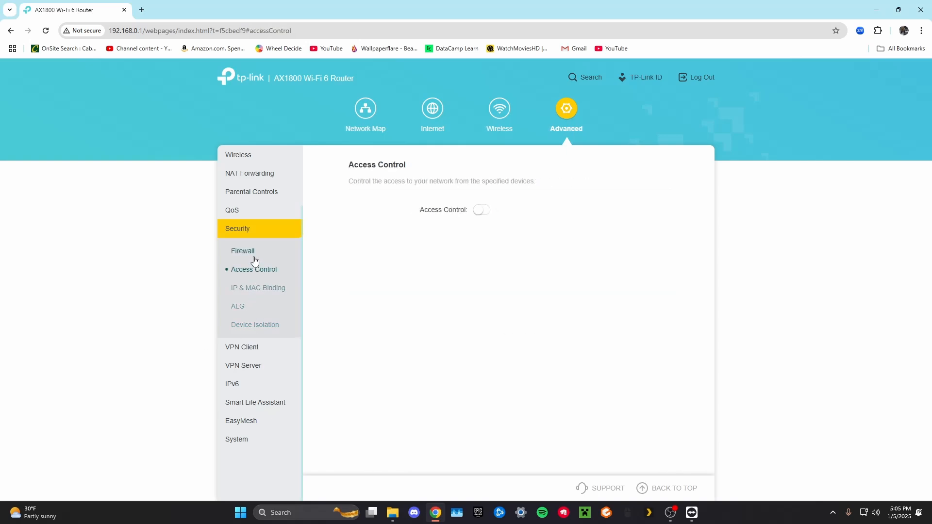
left_click(254, 253)
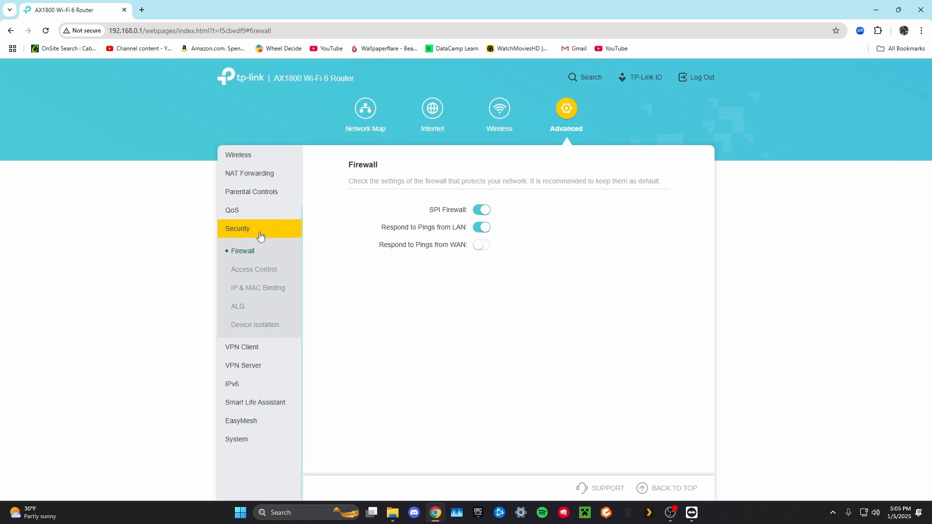
Enable DMZ in the router's NAT forwarding settings and enter 192.168.0.105 as the host IP address.
scroll(260, 235, "up", 2)
left_click(261, 248)
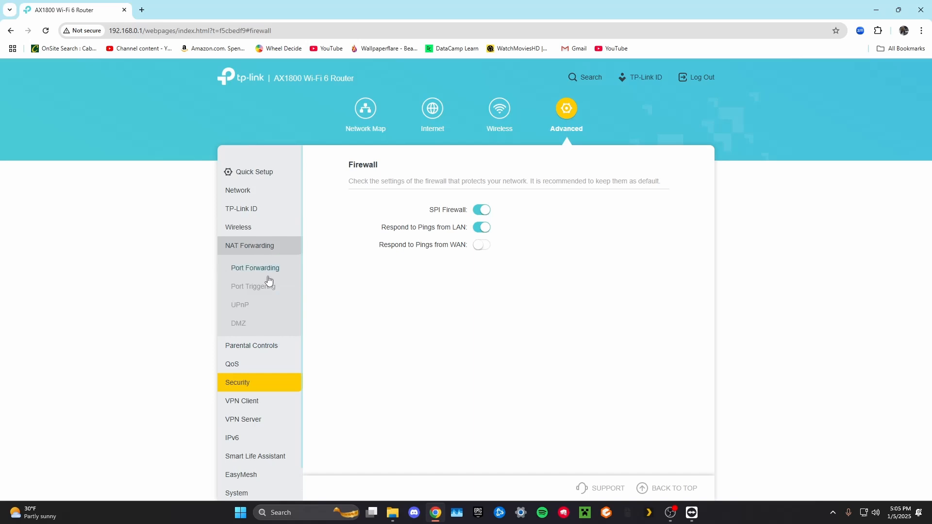
left_click(240, 324)
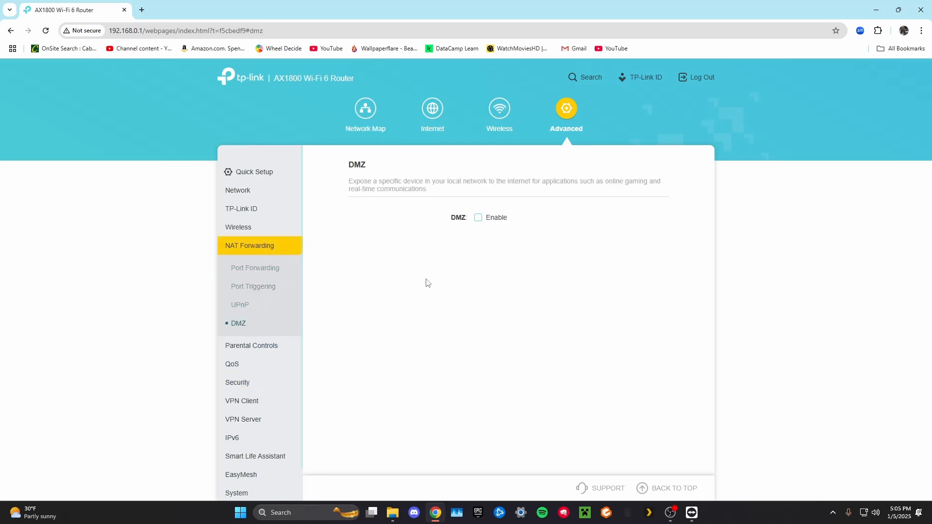
left_click(478, 220)
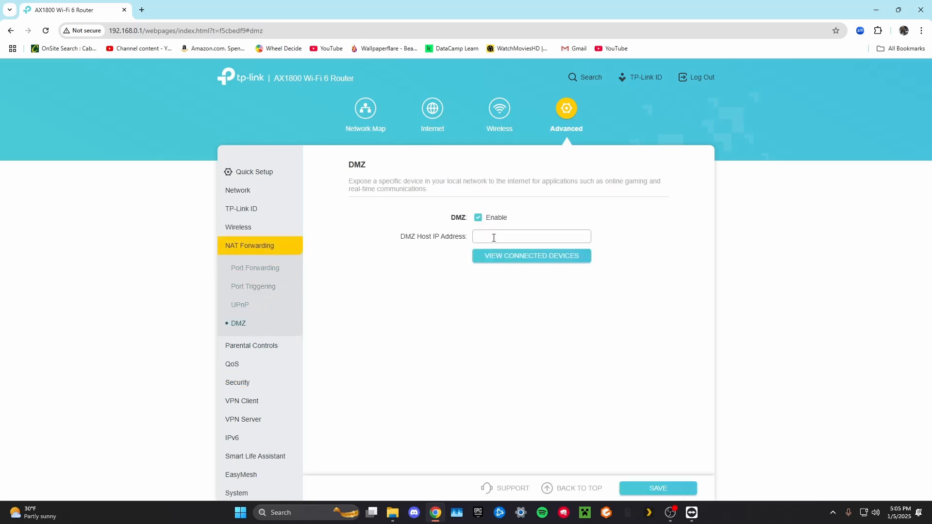
type("192.168.0.105")
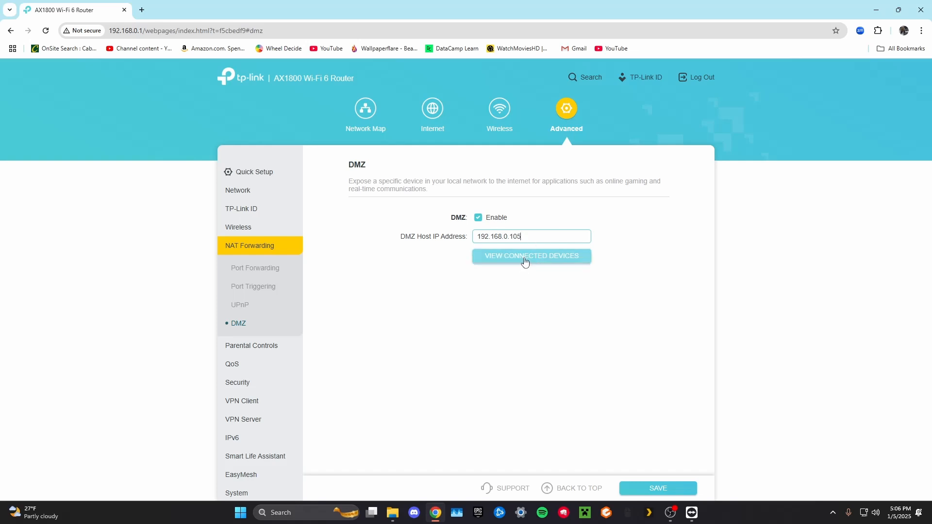
Choose DESKTOP-SEVR0V8 from the connected devices as the DMZ host and save the DMZ settings.
left_click(525, 262)
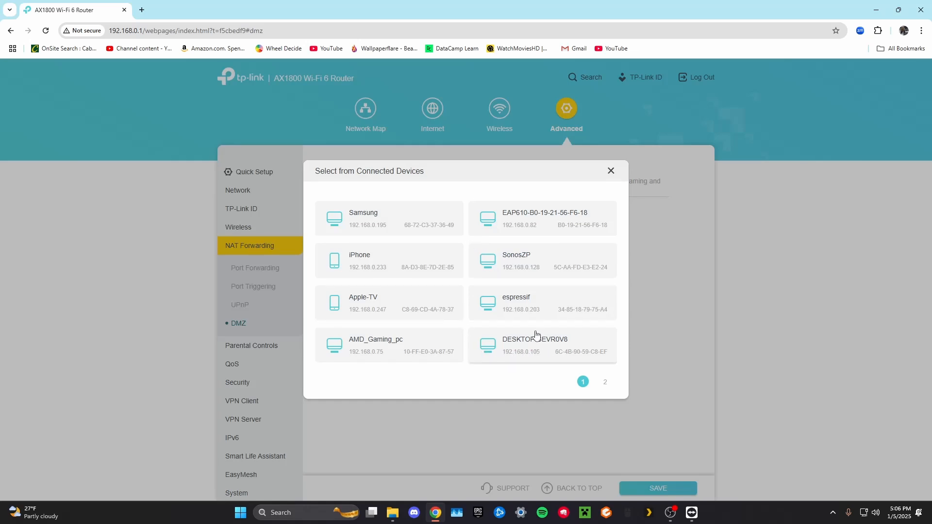
double_click(531, 346)
left_click(529, 259)
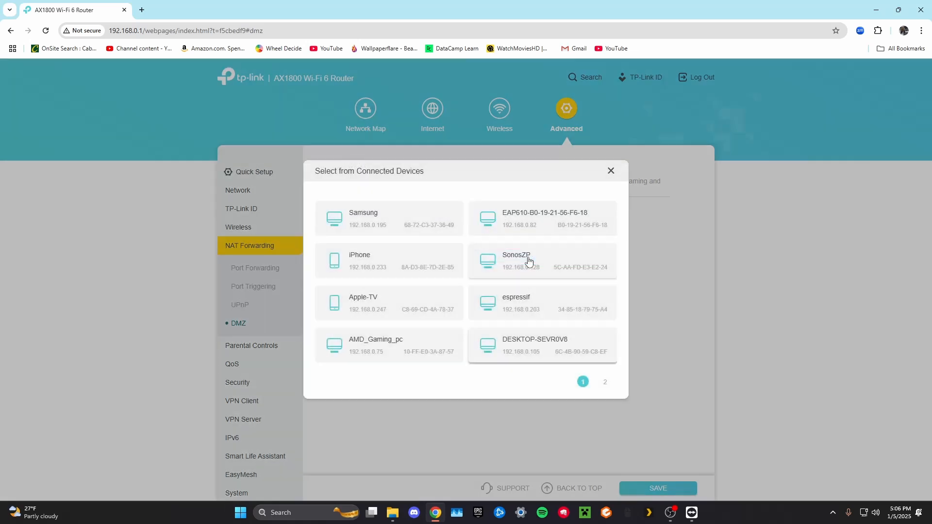
left_click(552, 343)
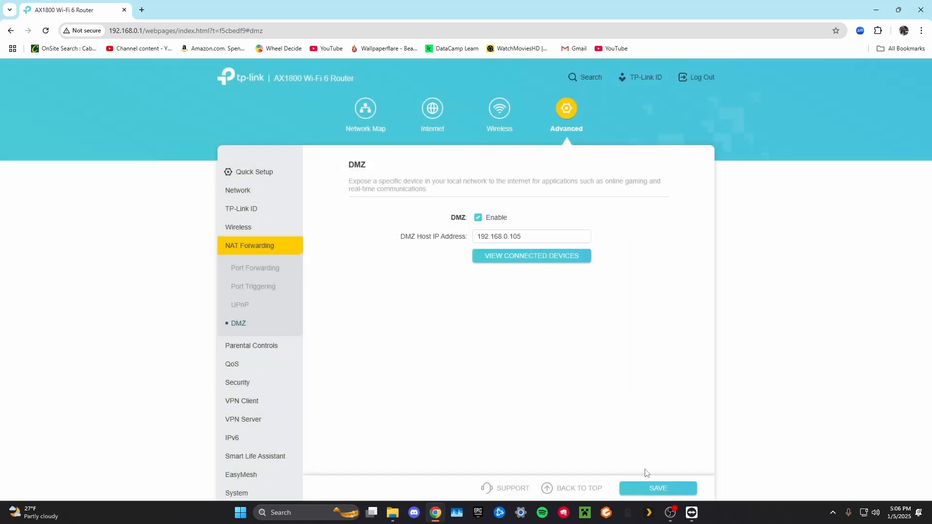
left_click(655, 488)
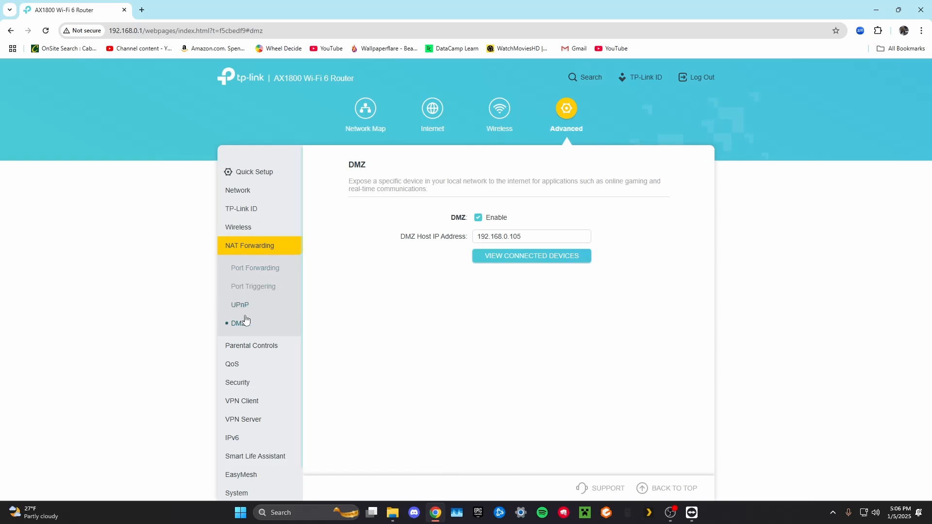
Change the device IP address of the minecraft port forwarding rule to 192.168.0.105 and save the rule.
left_click(255, 268)
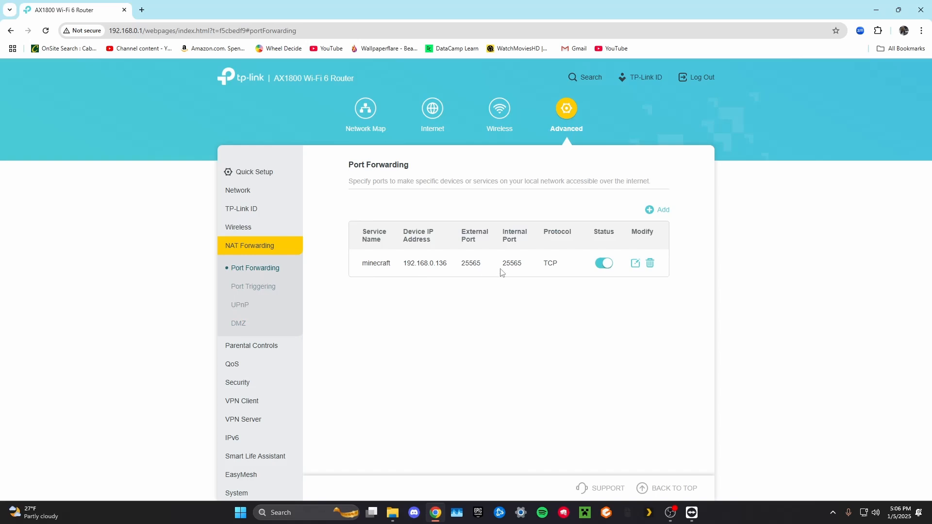
left_click(633, 263)
left_click(497, 207)
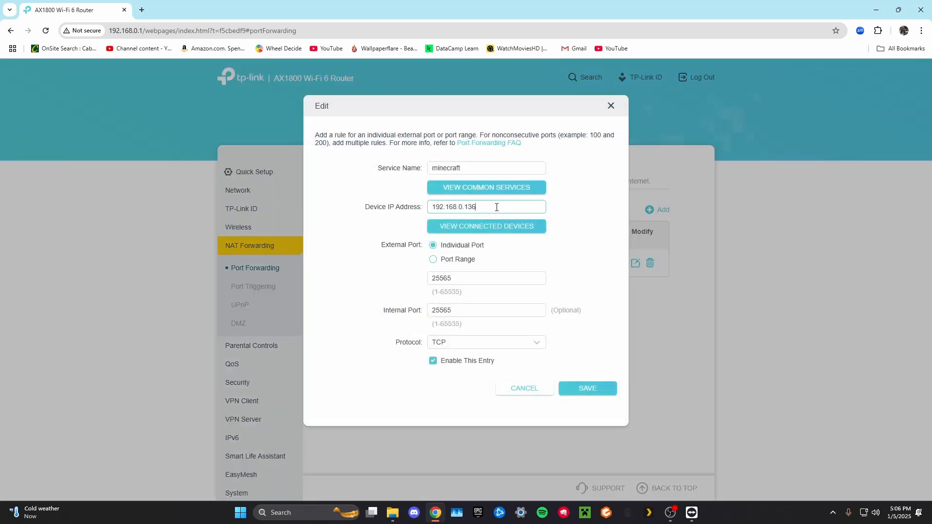
key("BackSpace")
key("BackSpace")
left_click(589, 389)
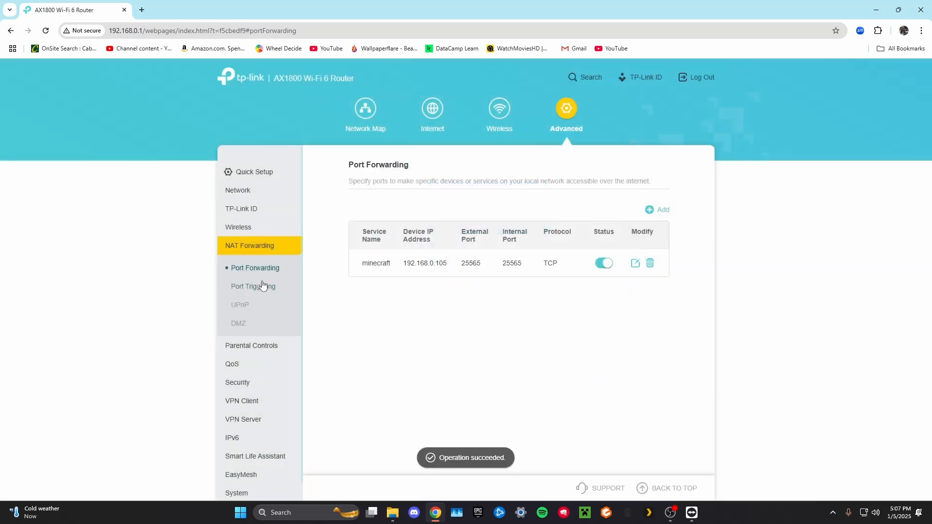
Return to the router's DHCP server settings and review the address reservation list.
left_click(239, 192)
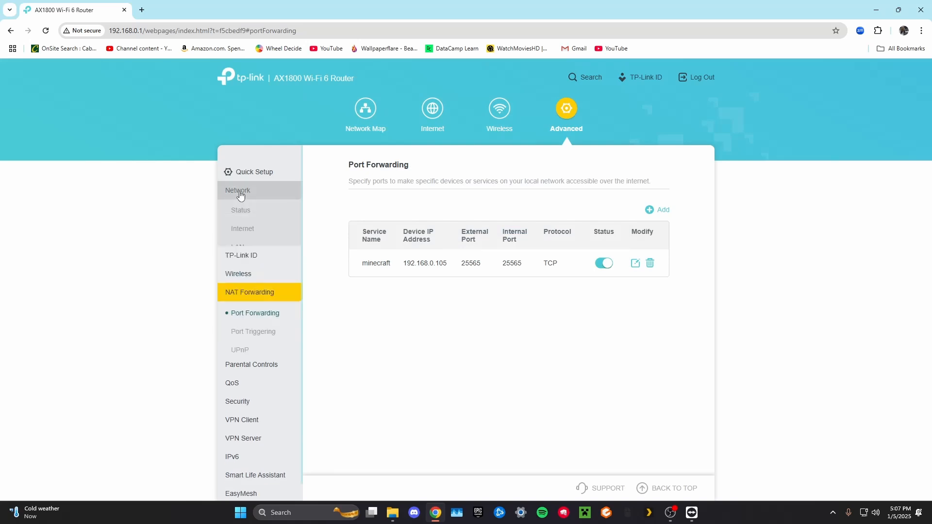
left_click(266, 286)
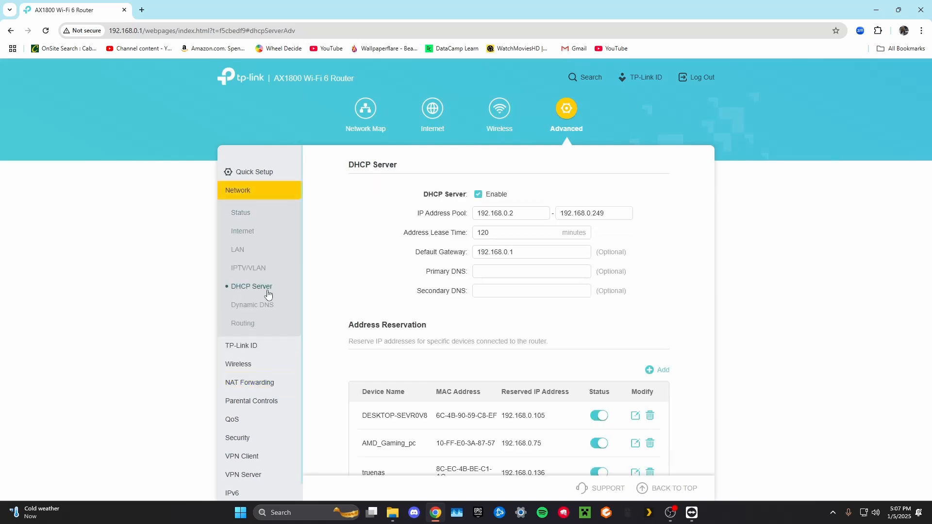
scroll(576, 347, "down", 3)
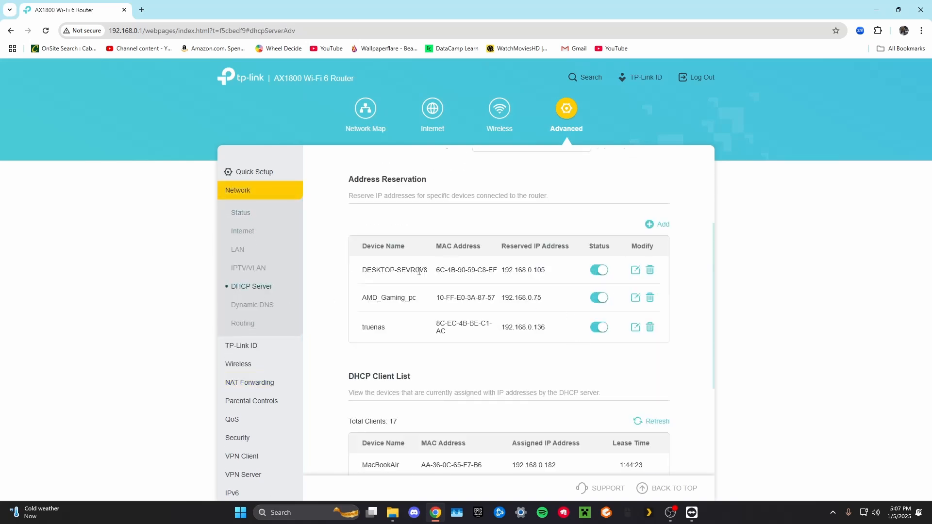
Close the router's administration page and switch to the DESKTOP-SEVR0V8 remote session in TeamViewer.
scroll(458, 283, "down", 4)
scroll(505, 299, "up", 6)
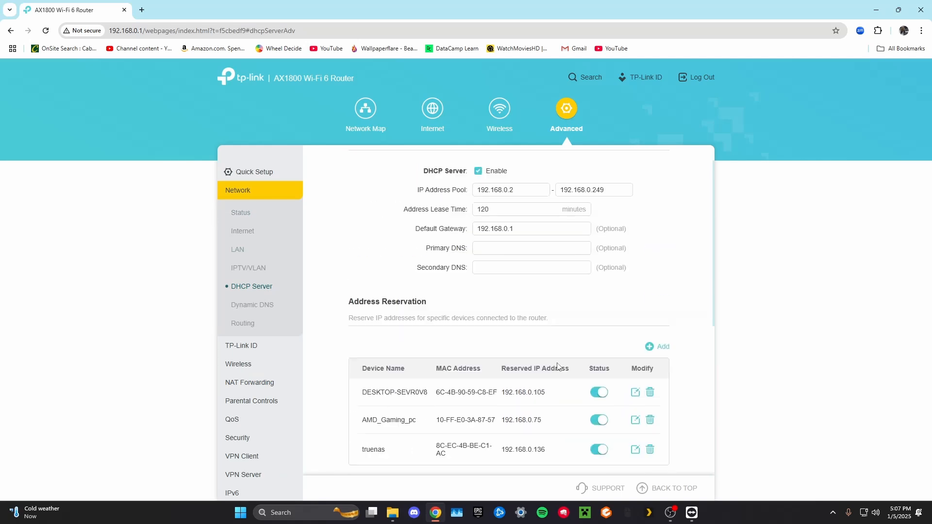
left_click(929, 9)
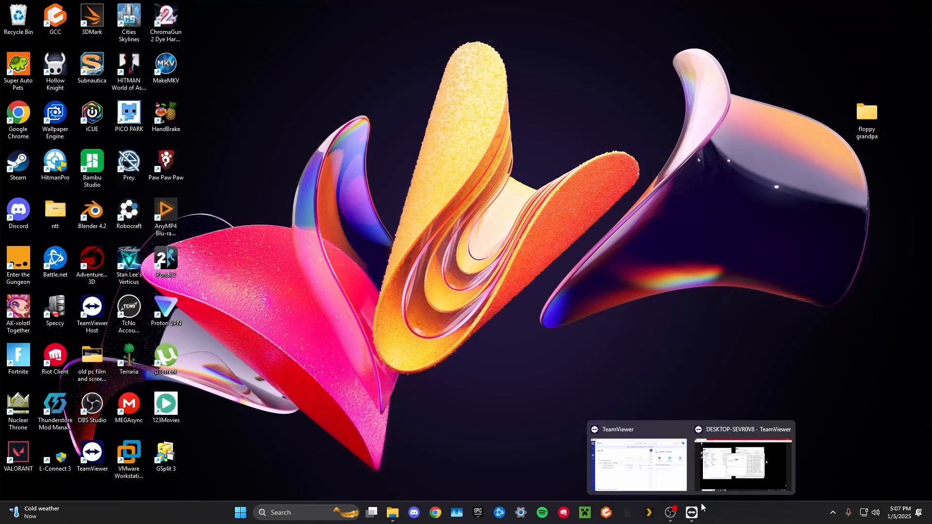
left_click(710, 467)
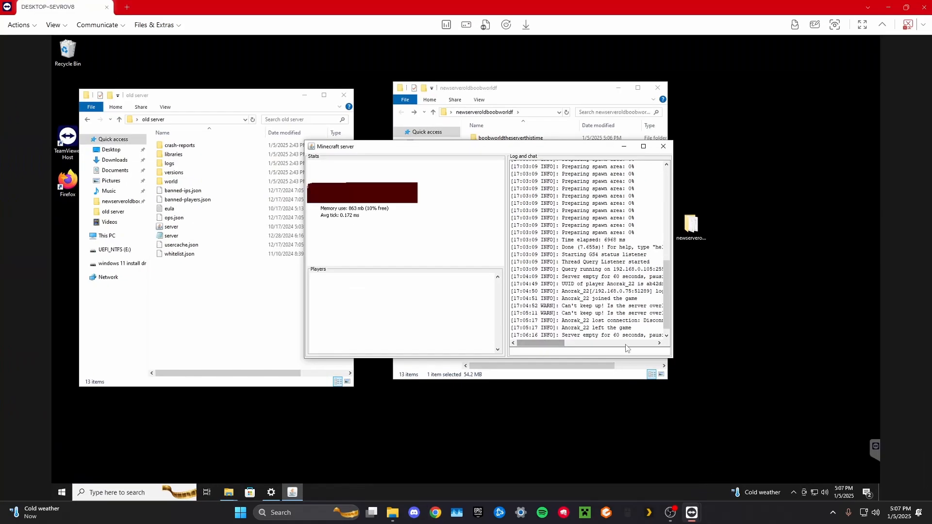
Close the remote PC's network settings and both open server folder windows, leaving the Minecraft server running.
mouse_move(558, 343)
left_mouse_down()
mouse_move(595, 346)
mouse_move(558, 343)
mouse_move(566, 336)
mouse_move(554, 333)
left_mouse_up()
left_click(271, 492)
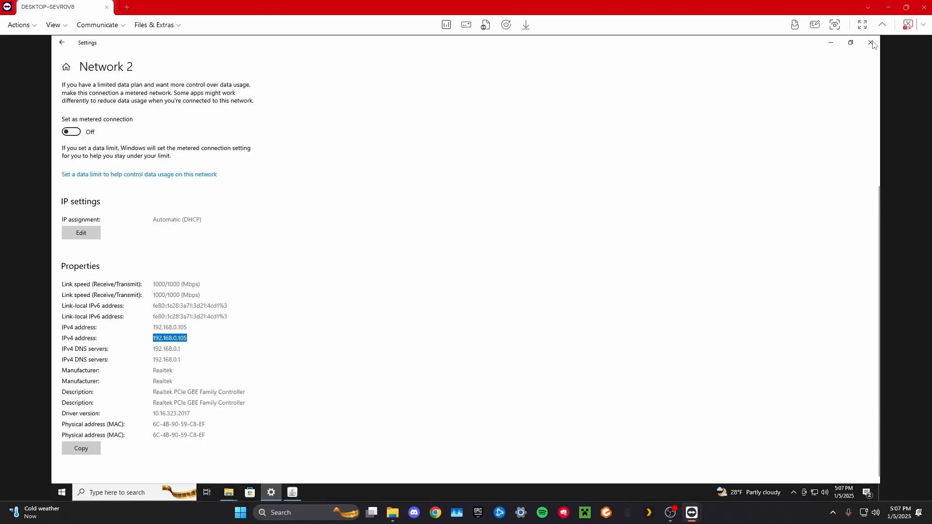
left_click(871, 42)
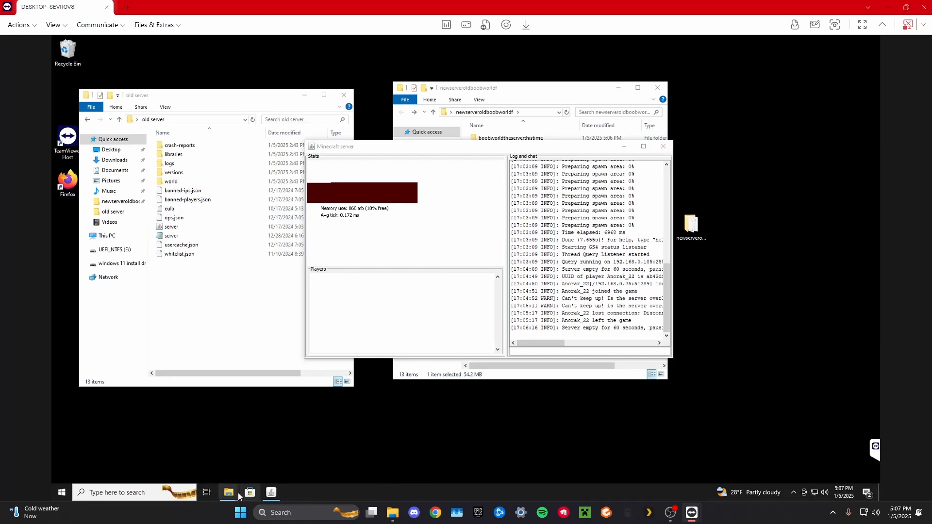
mouse_move(232, 491)
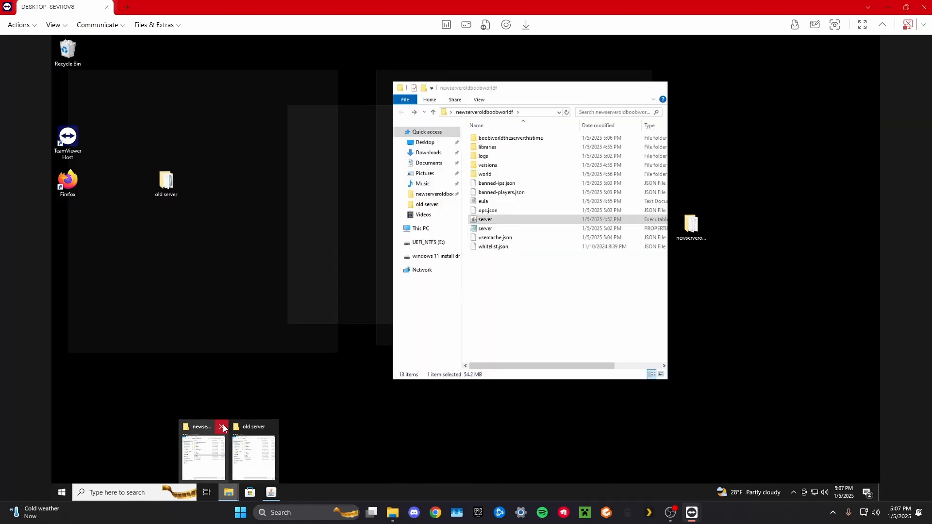
left_click(222, 427)
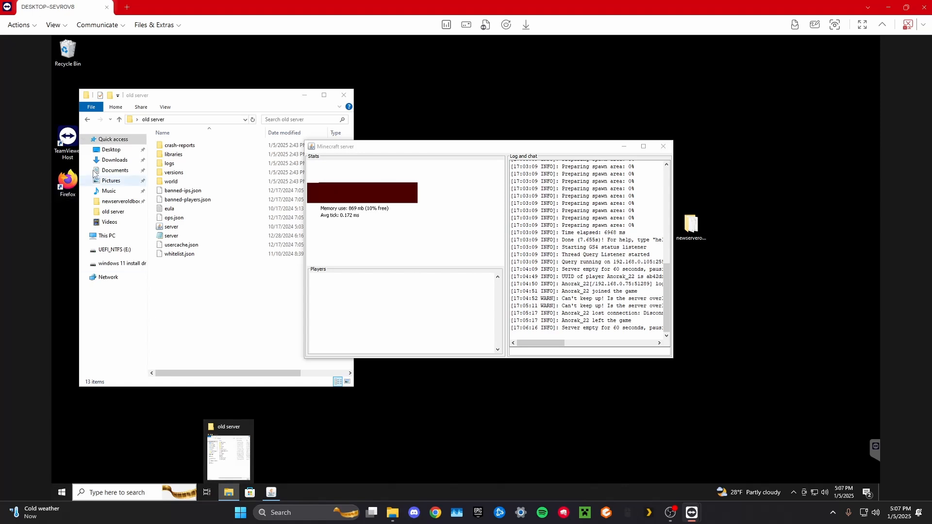
left_click(340, 96)
Open Firefox on the remote PC, shift its window clear of the desktop shortcuts, and activate the address bar.
double_click(68, 179)
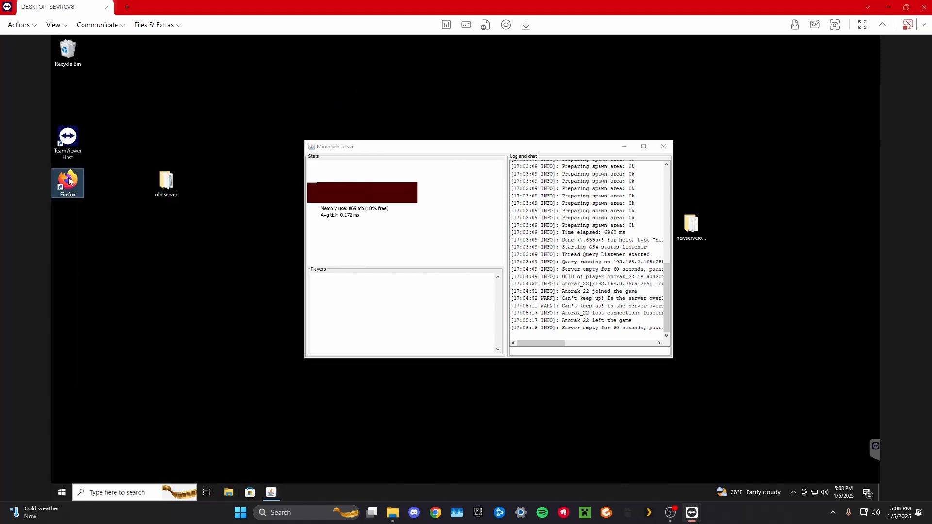
right_click(68, 178)
left_click(663, 72)
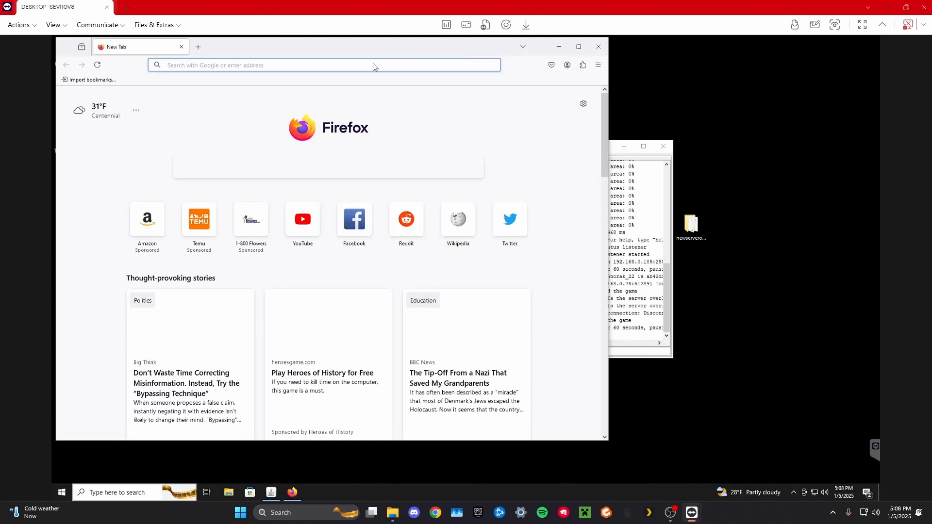
left_click_drag(355, 44, 376, 50)
left_click(348, 71)
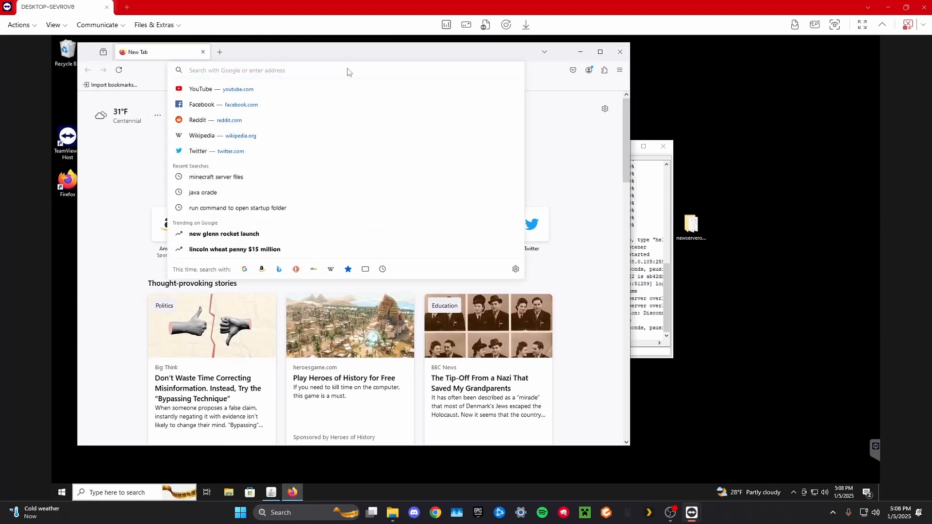
type("find ")
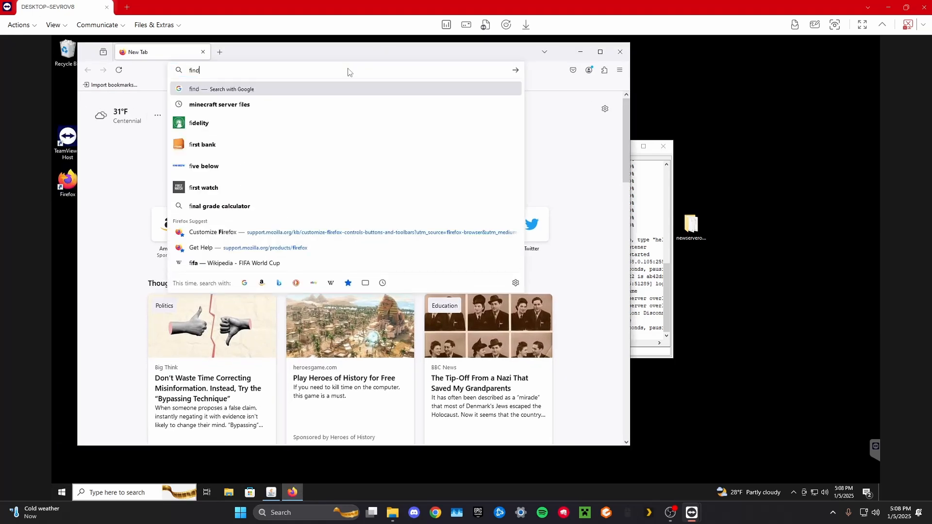
type("my ip")
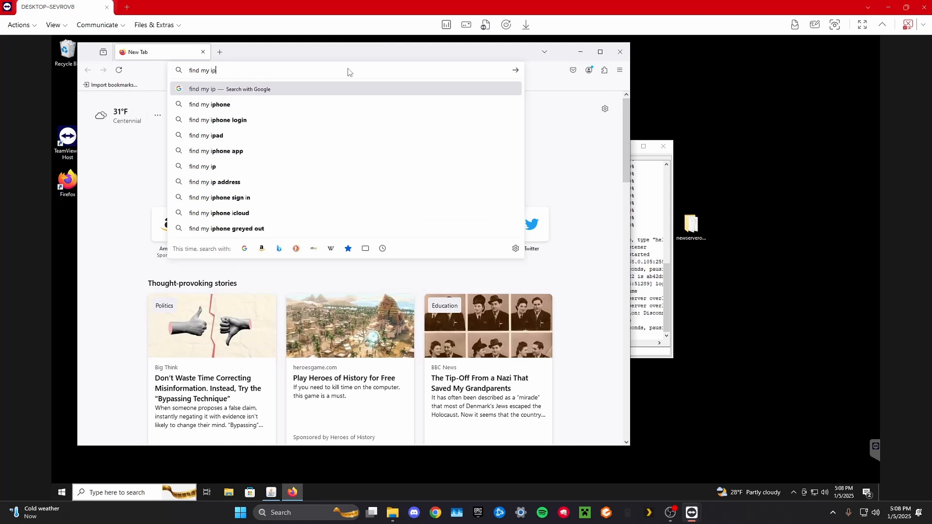
key("BackSpace")
key("BackSpace")
key("BackSpace")
key("BackSpace")
key("BackSpace")
key("BackSpace")
key("BackSpace")
key("BackSpace")
key("BackSpace")
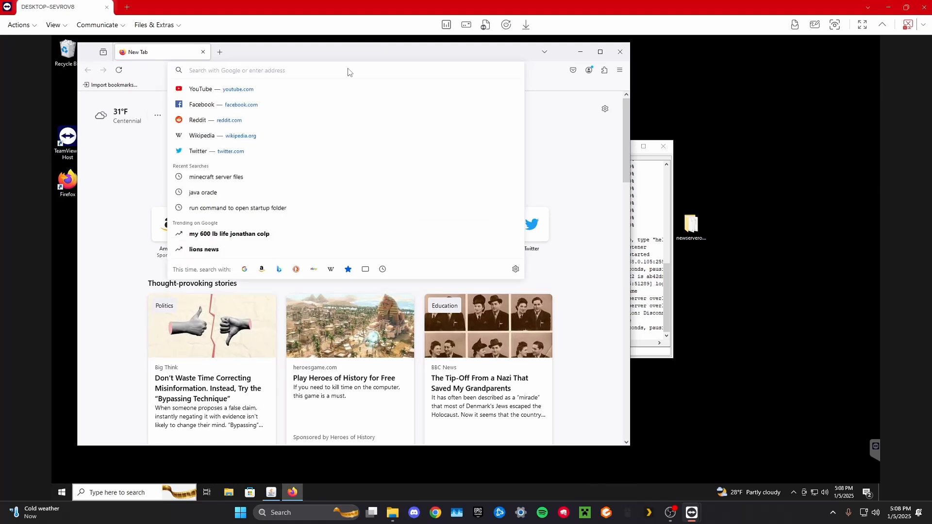
Search the web for "what is my ip" on the remote PC.
type("what is")
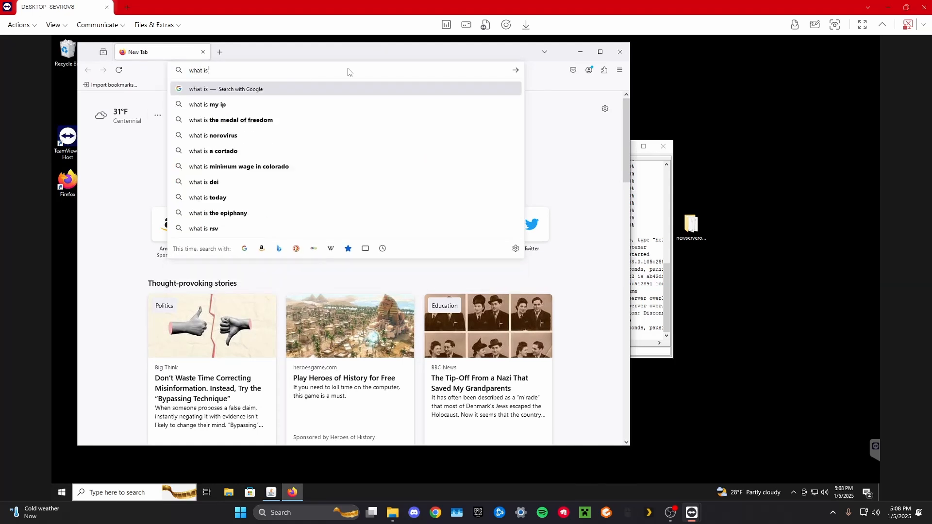
type(" my ip")
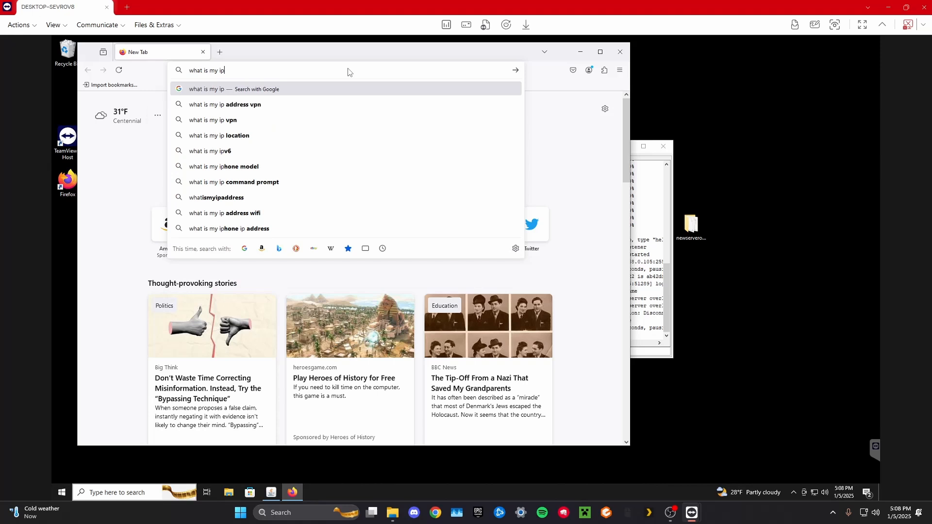
key("Return")
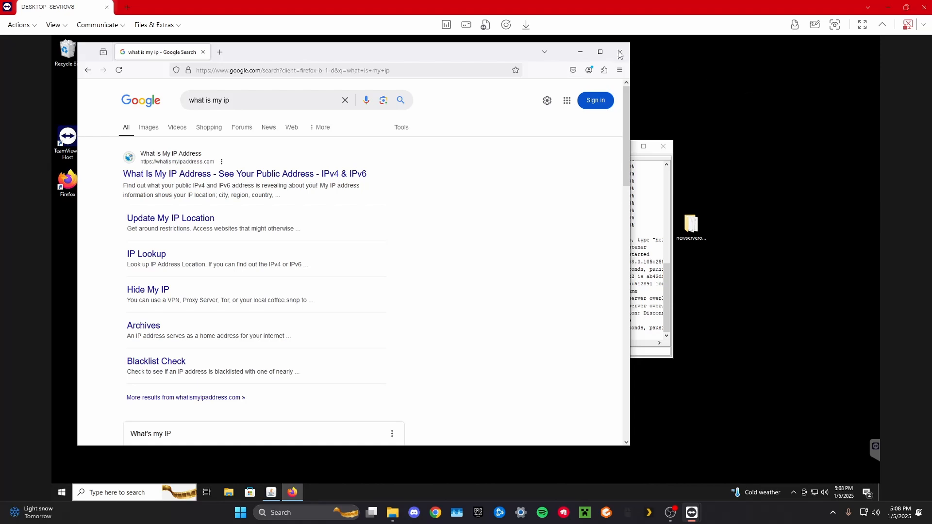
left_click(670, 512)
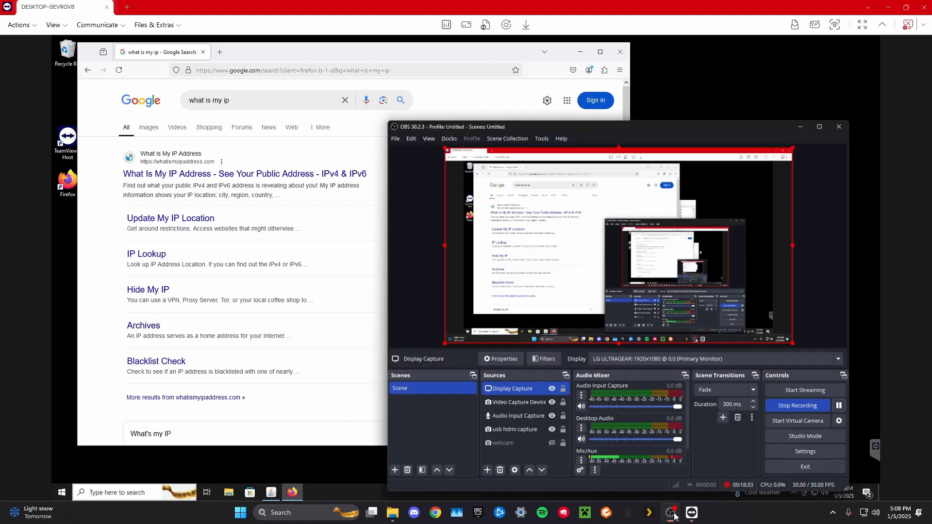